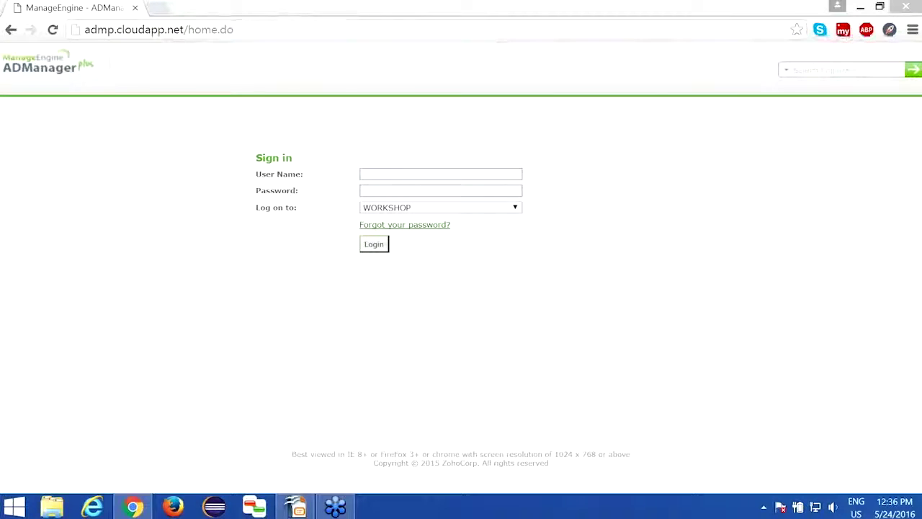
Sign in as admin with the account password, keeping WORKSHOP as the log-on choice
left_click(465, 209)
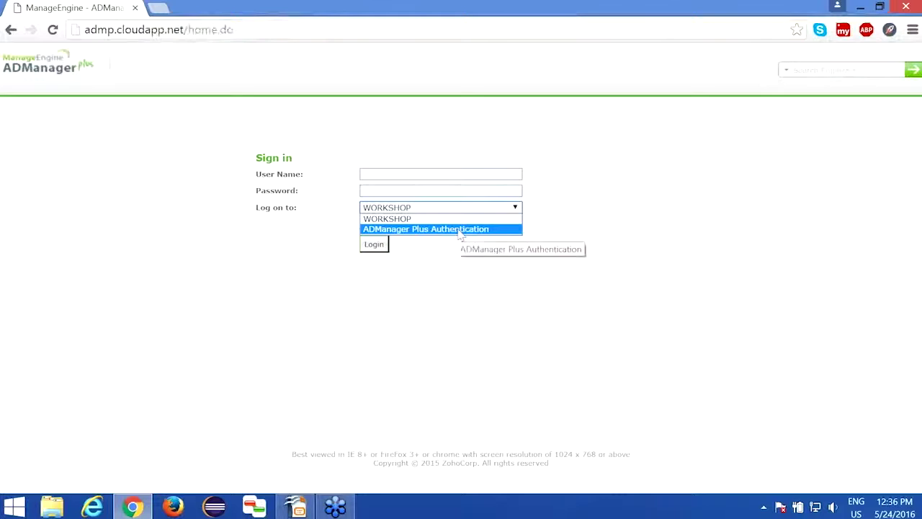
left_click(459, 218)
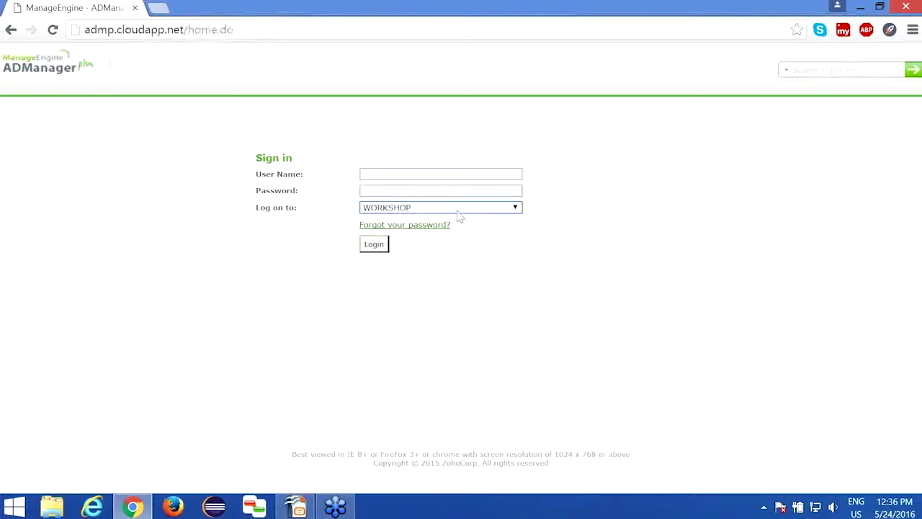
left_click(418, 175)
type("admin")
key("Tab")
type("••••••••")
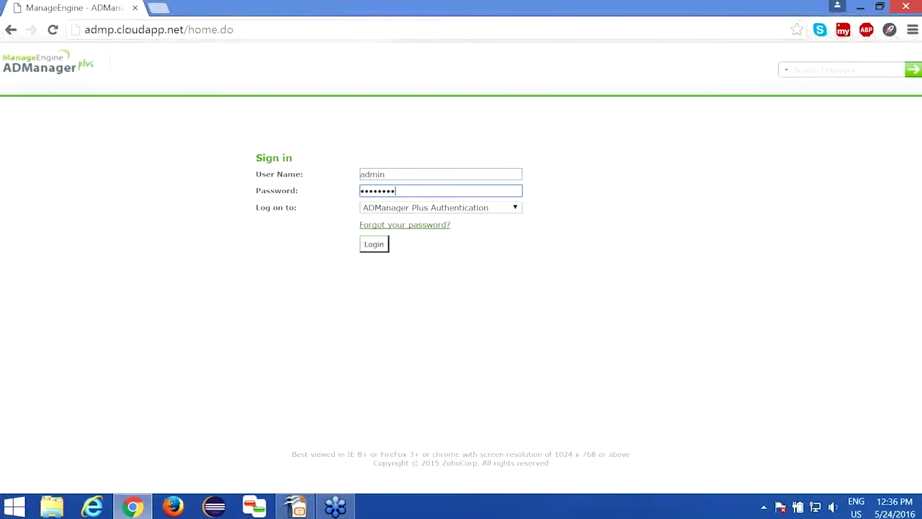
left_click(374, 244)
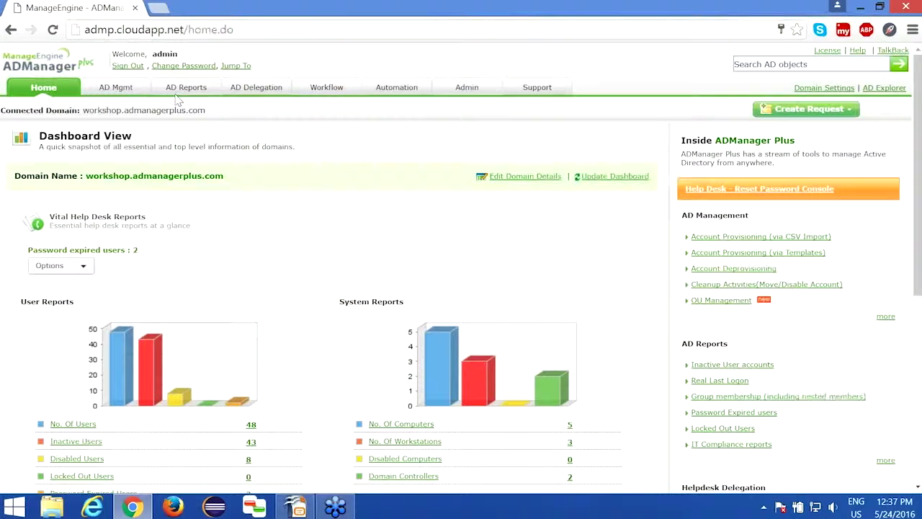
Open the AD Mgmt tab and let the page load
left_click(116, 87)
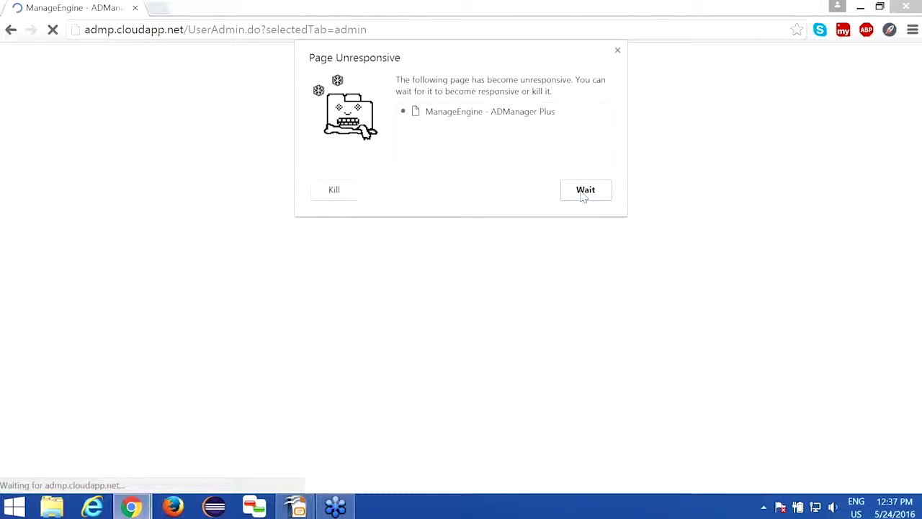
Wait for the unresponsive page to recover, then go to the AD Delegation section
left_click(584, 190)
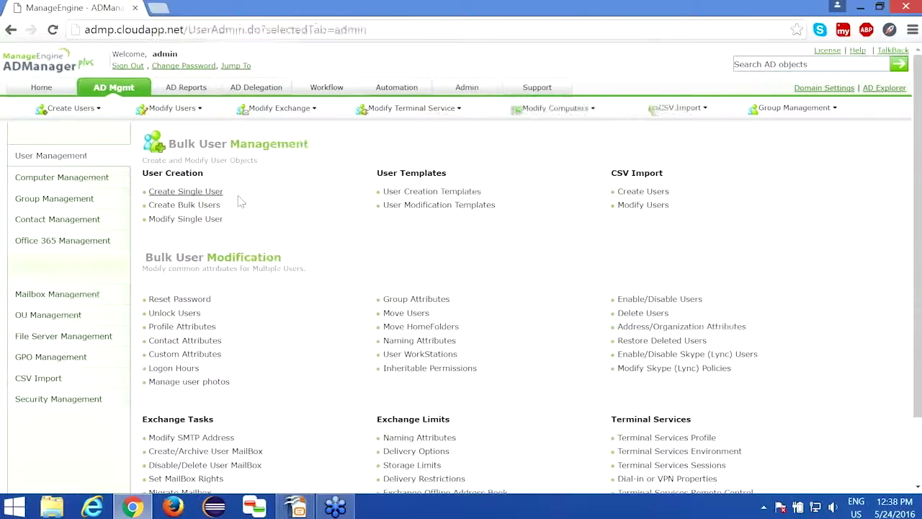
scroll(289, 241, "down", 1)
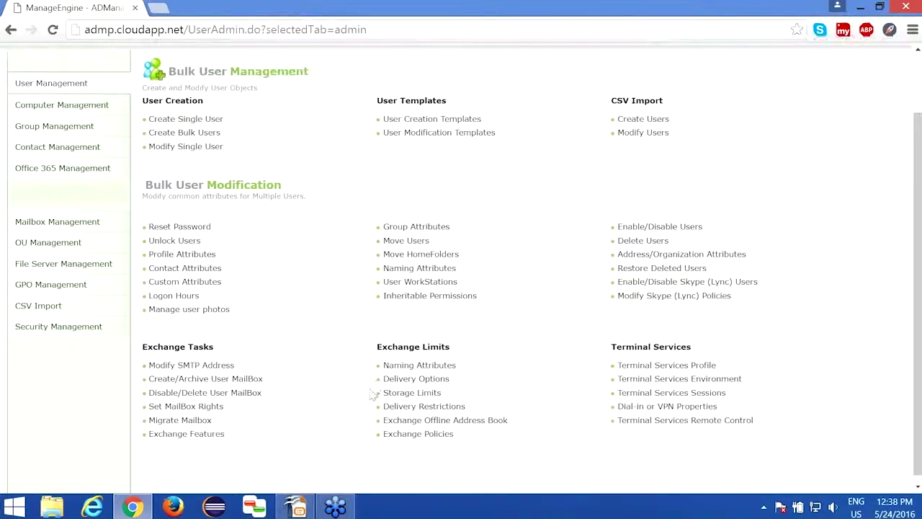
scroll(372, 394, "up", 2)
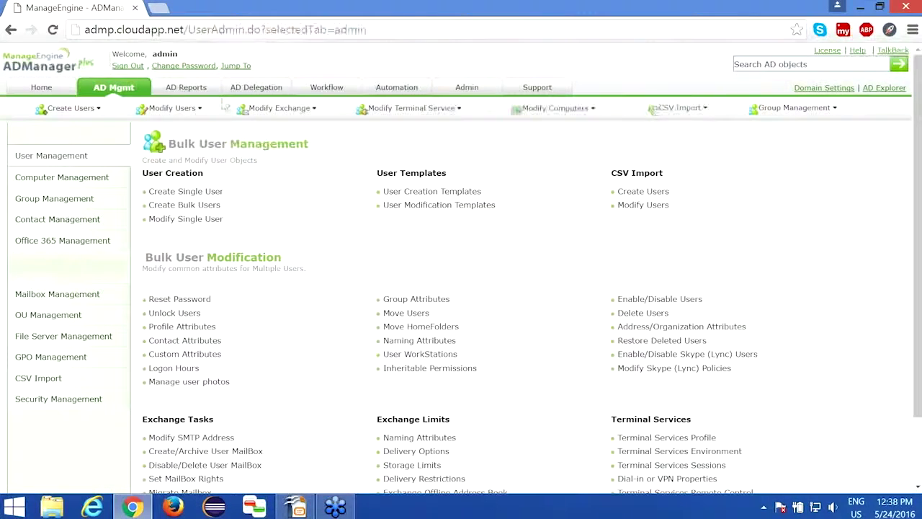
left_click(256, 88)
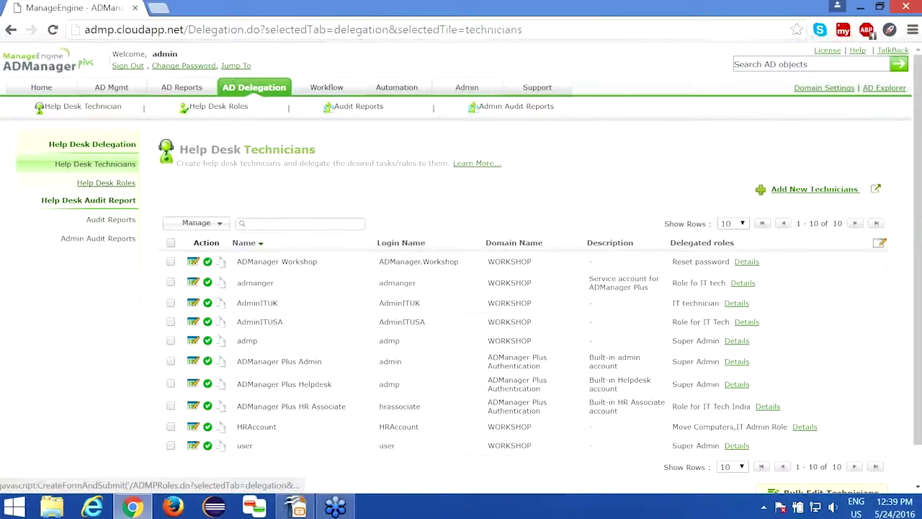
Open Help Desk Roles from the AD Delegation left panel
left_click(106, 182)
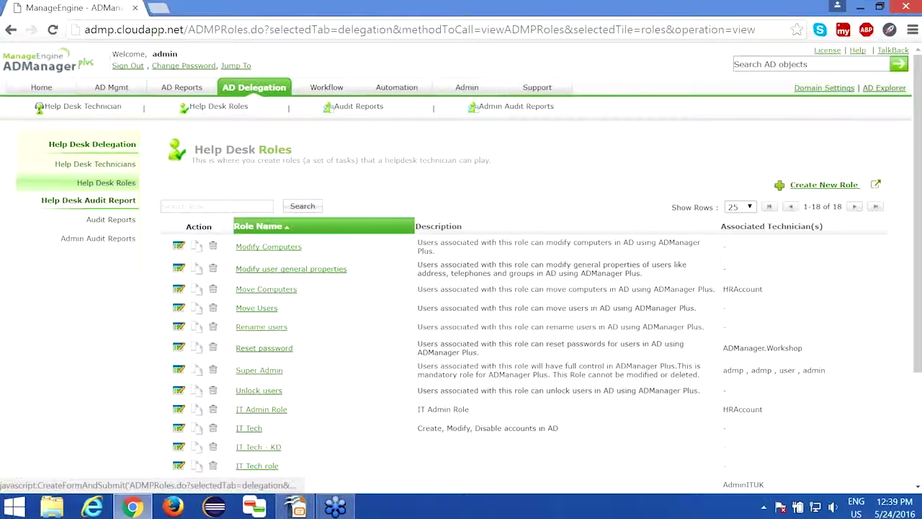
Create a new help desk role and enter 'IT Role' as its name
left_click(828, 190)
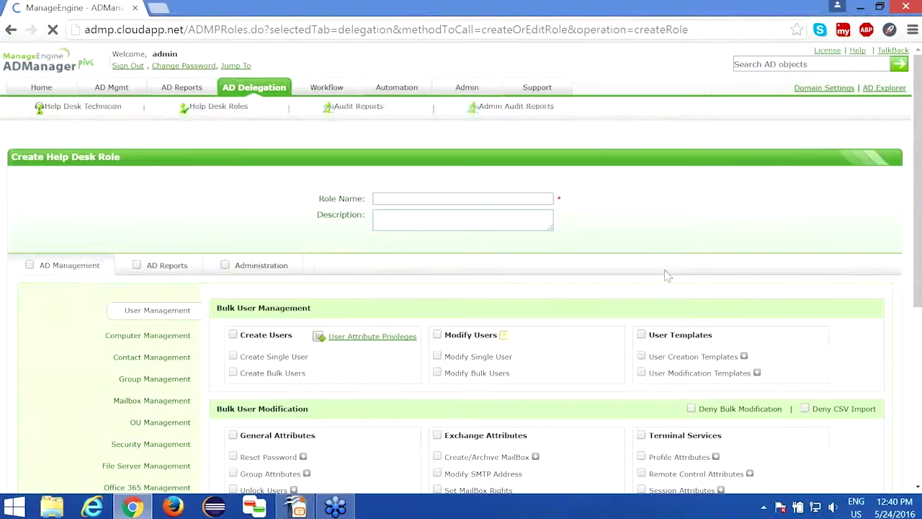
scroll(666, 276, "down", 3)
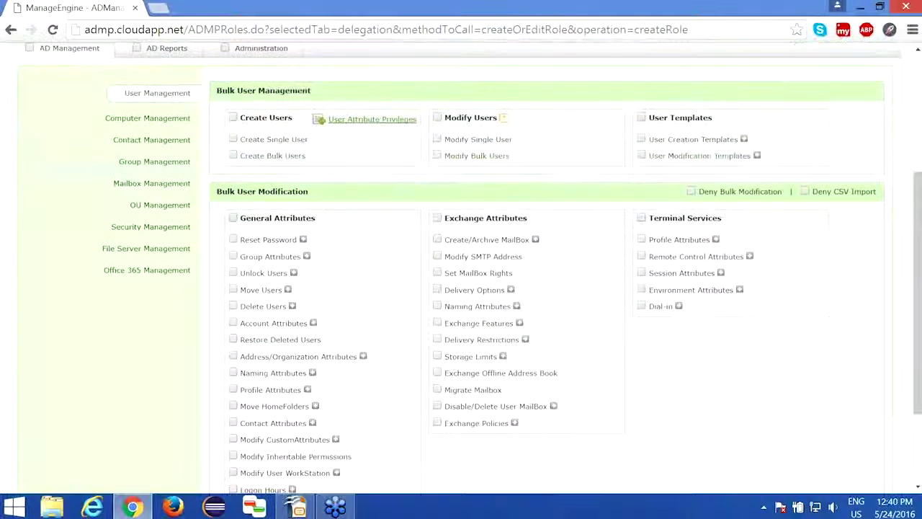
scroll(666, 276, "up", 1)
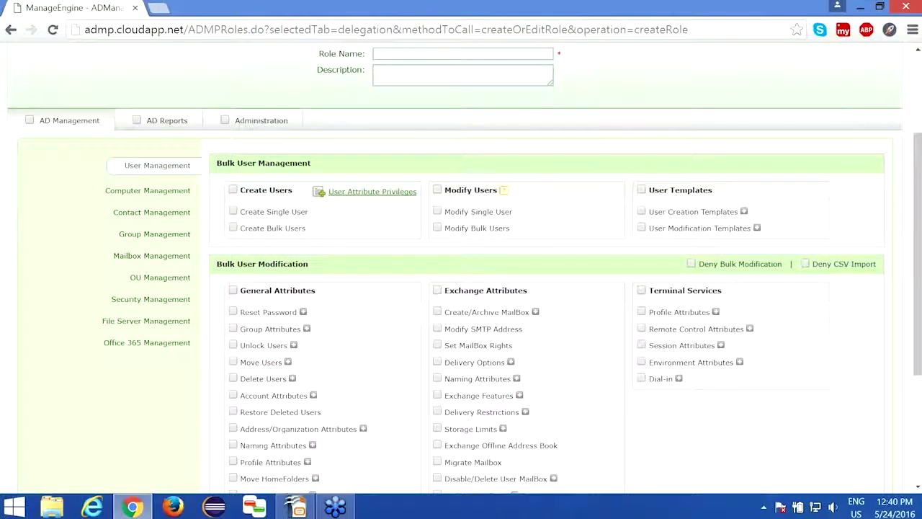
scroll(461, 267, "up", 2)
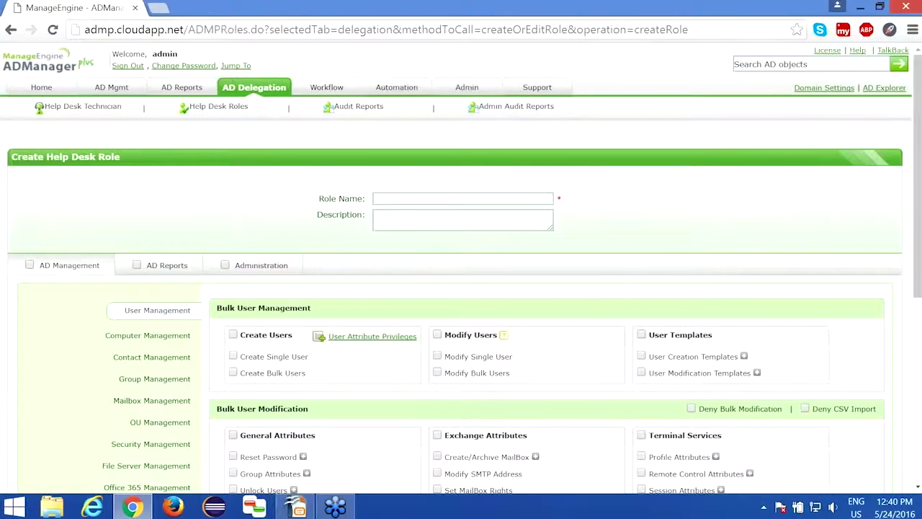
left_click(447, 199)
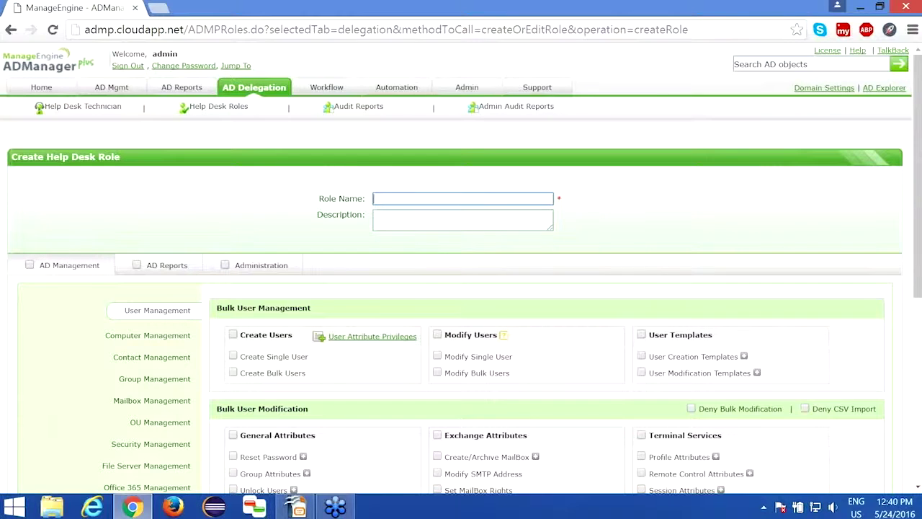
type("IT Role")
key("BackSpace")
key("BackSpace")
key("BackSpace")
key("BackSpace")
type("Role")
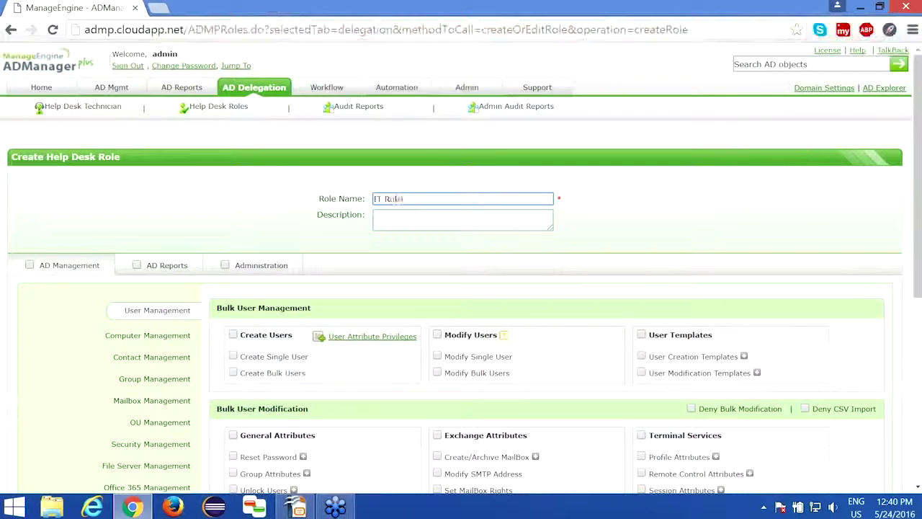
scroll(377, 247, "down", 1)
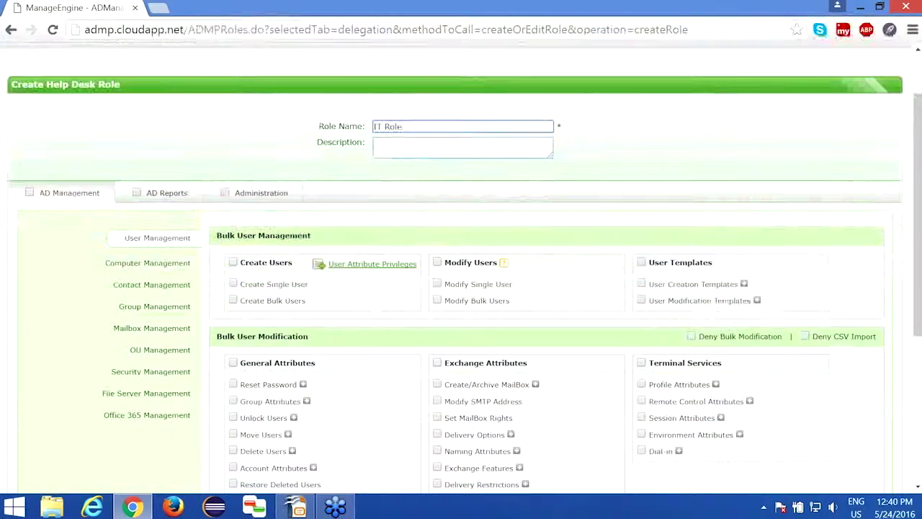
Tick Create Users, Modify Users, Reset Password, Group Attributes, Unlock Users and Delete Users
left_click(233, 264)
left_click(437, 263)
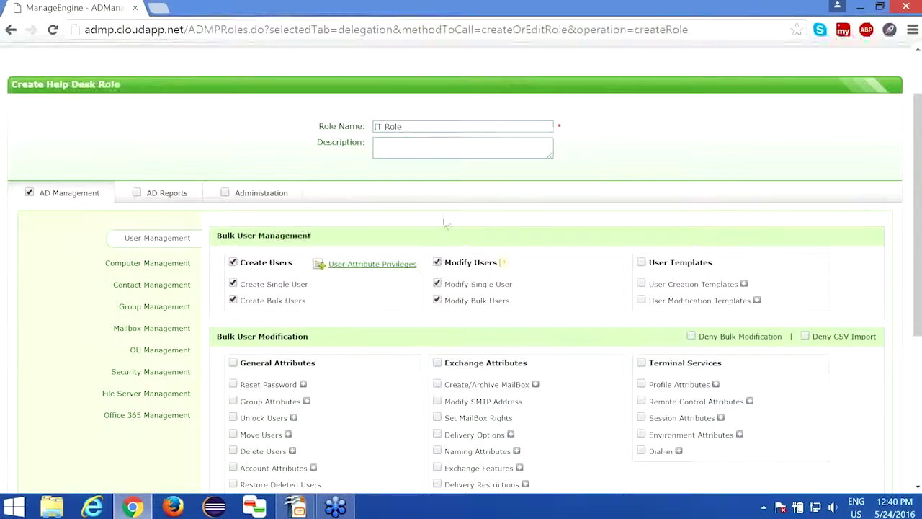
scroll(446, 223, "down", 1)
scroll(459, 248, "down", 1)
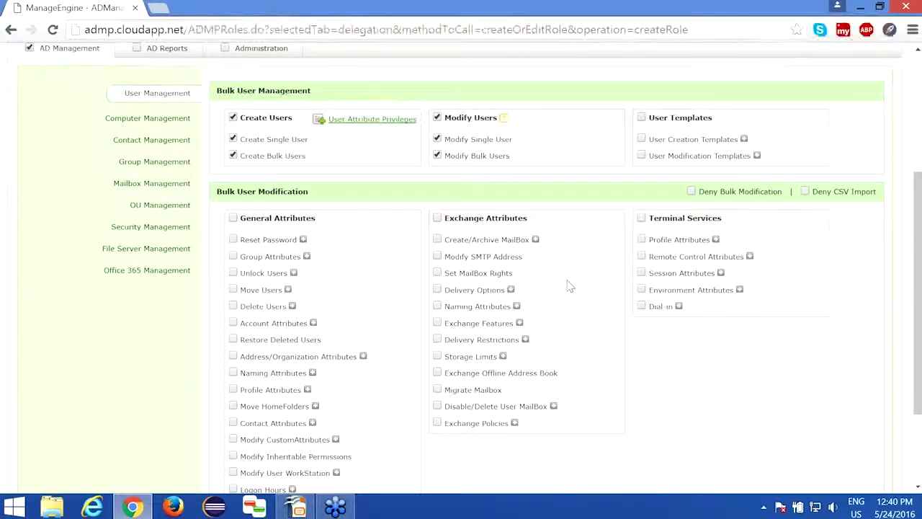
left_click(232, 239)
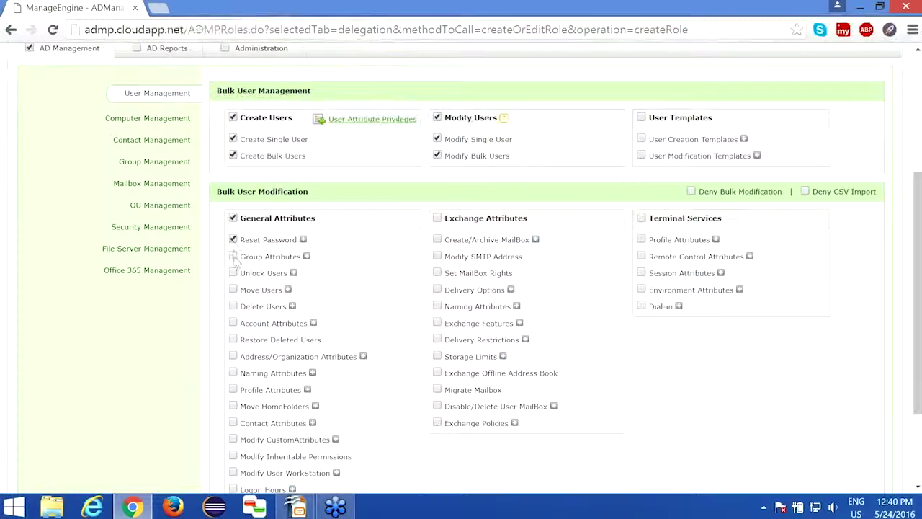
left_click(233, 257)
left_click(233, 274)
left_click(233, 307)
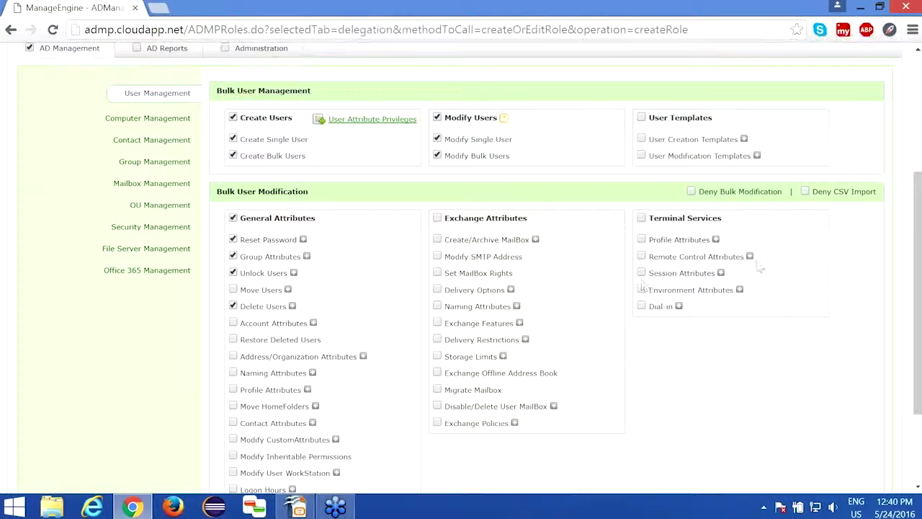
Untick Create Bulk Users and allow Address/Organization Attributes, expanding its attribute list
scroll(528, 216, "up", 1)
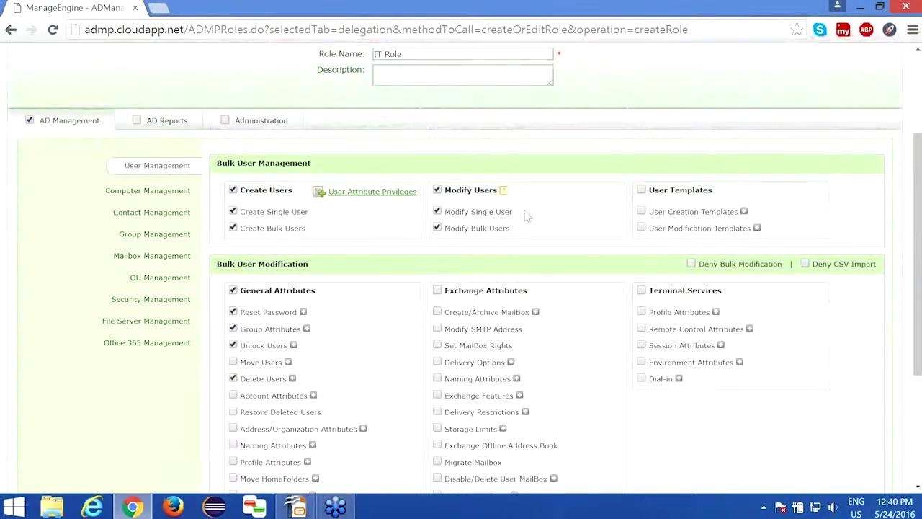
left_click(232, 229)
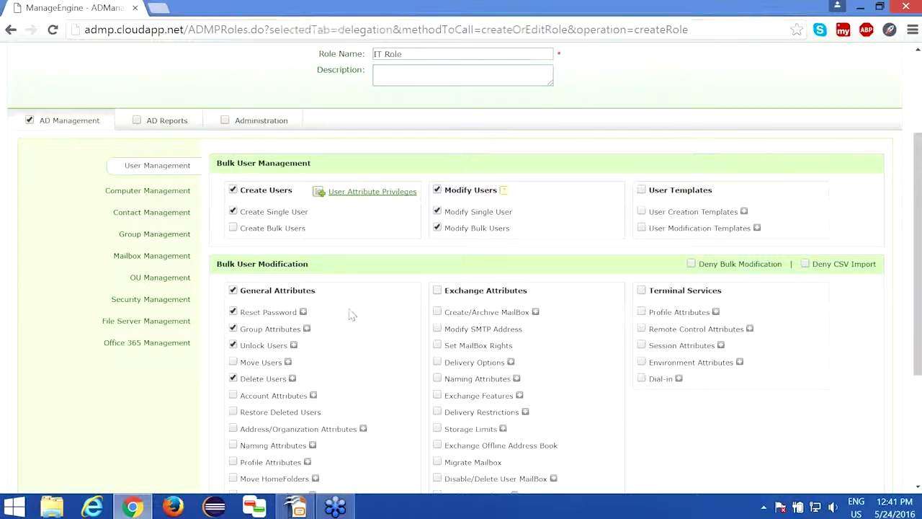
scroll(350, 312, "down", 2)
scroll(350, 314, "up", 1)
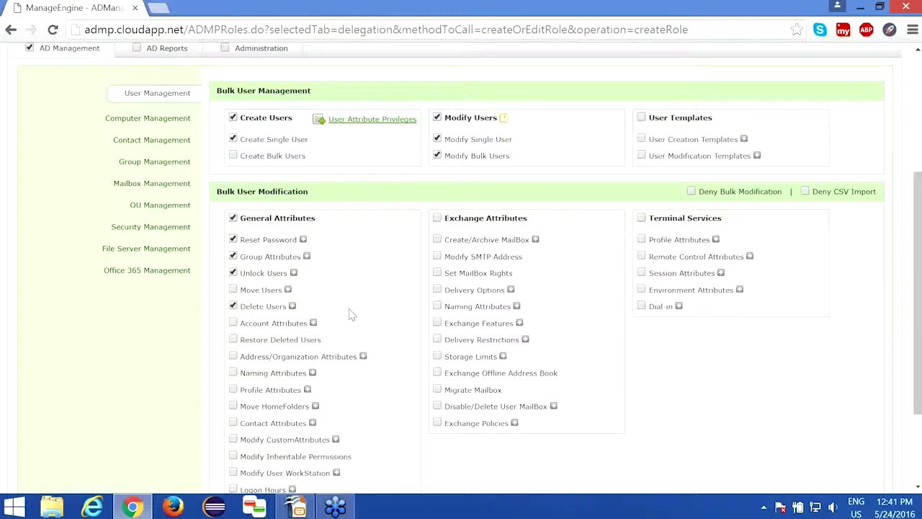
left_click(234, 356)
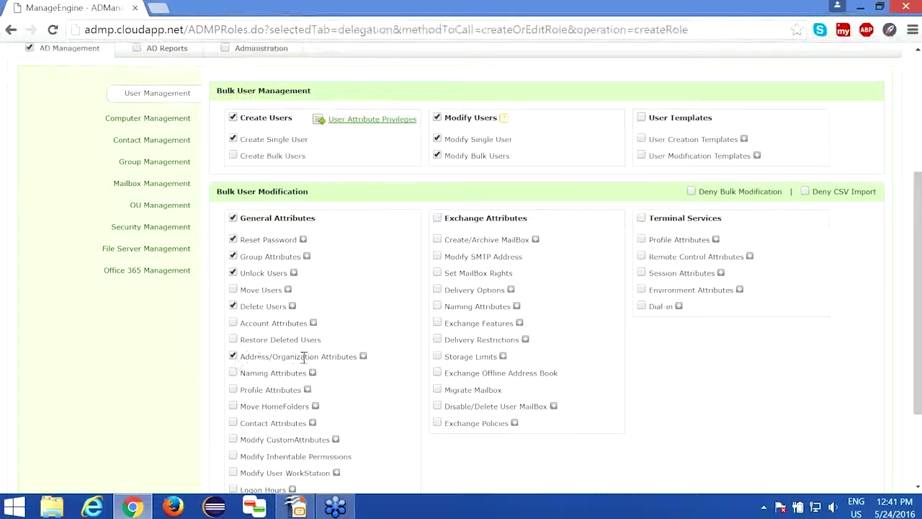
left_click(363, 355)
scroll(372, 320, "down", 1)
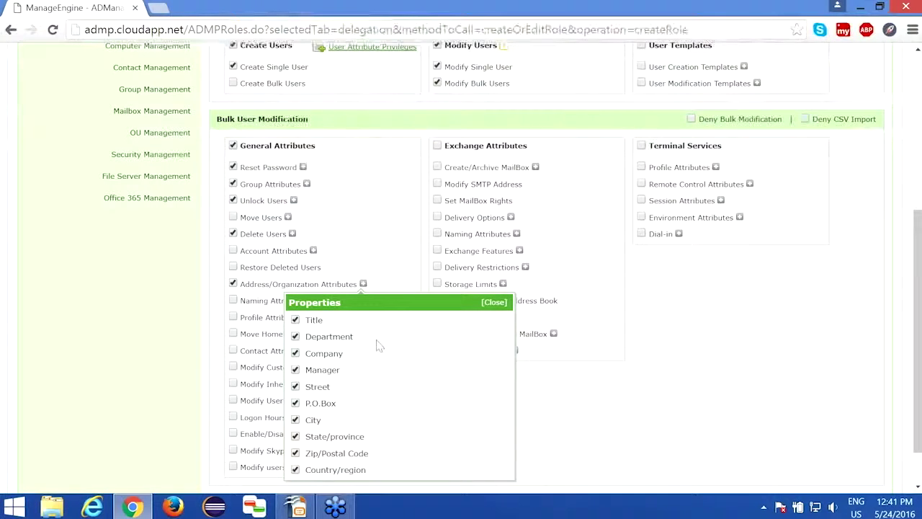
left_click(294, 336)
left_click(295, 354)
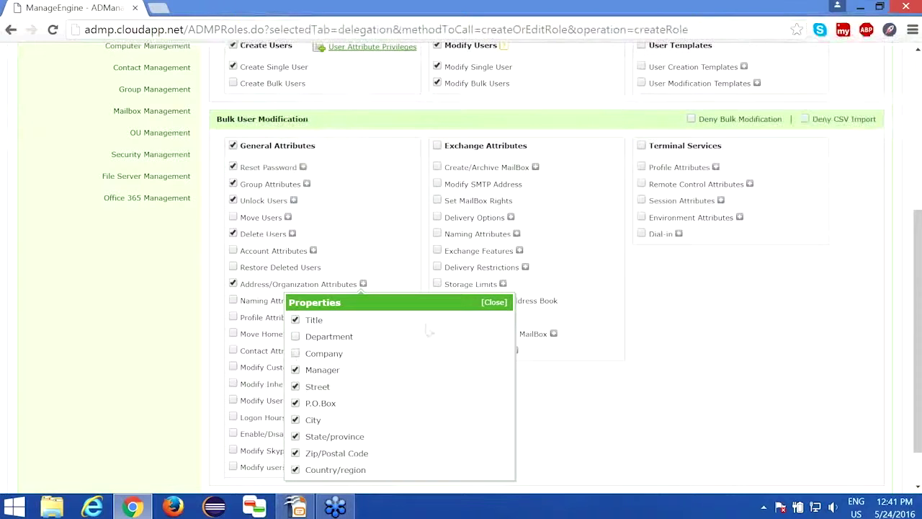
left_click(495, 302)
scroll(374, 310, "up", 1)
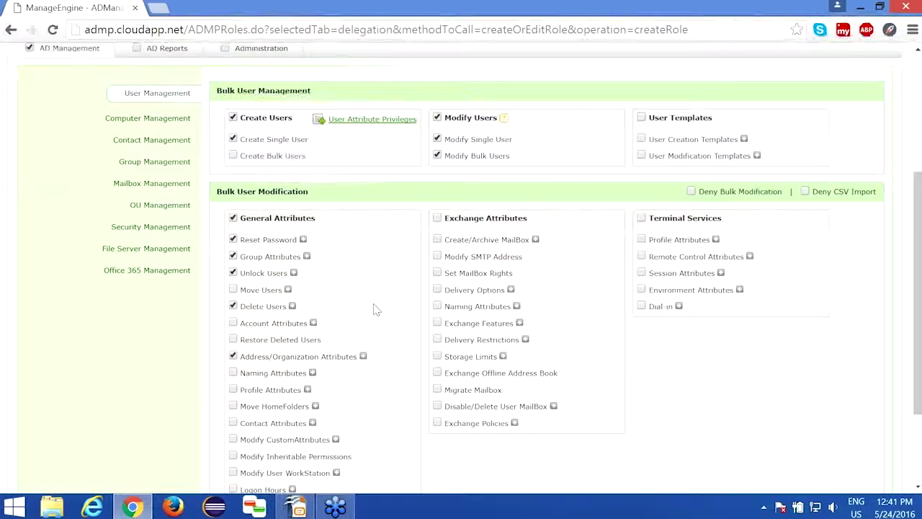
scroll(374, 308, "up", 2)
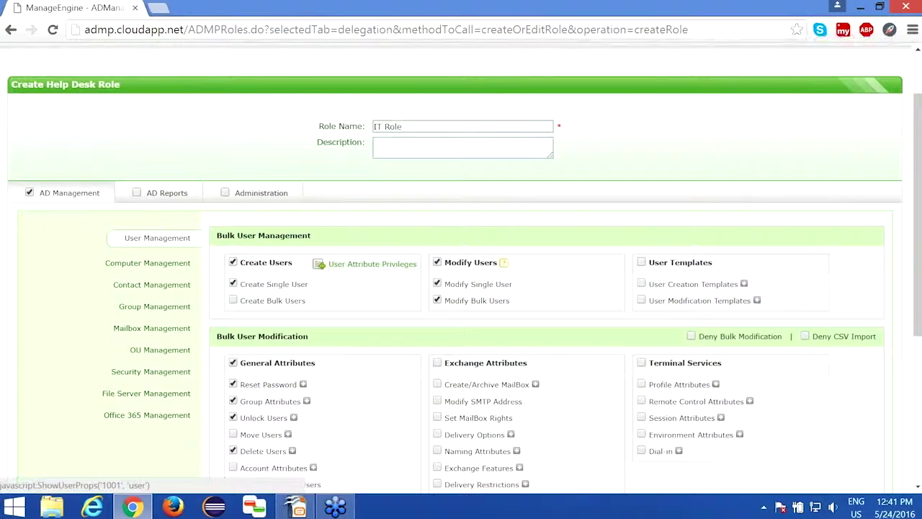
In User Attribute Privileges, exclude TS and Exchange attributes and confirm with OK
left_click(372, 265)
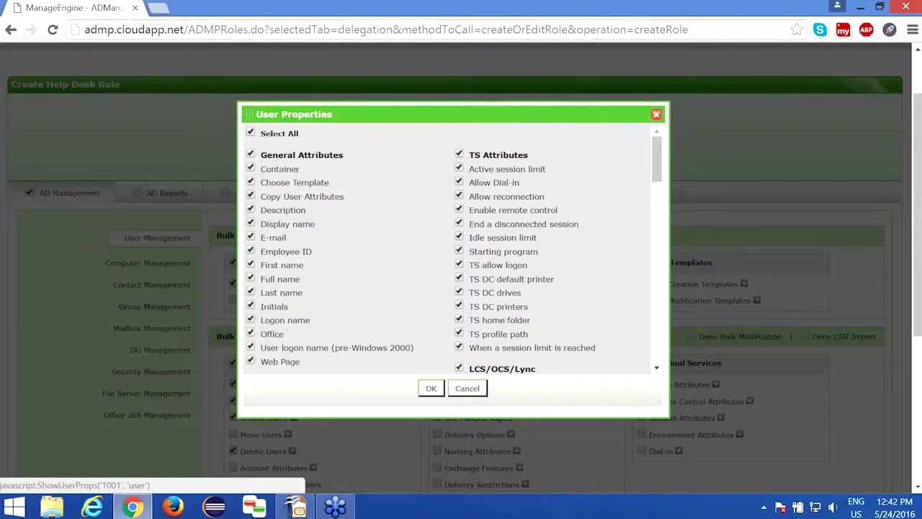
left_click(459, 156)
scroll(406, 225, "down", 4)
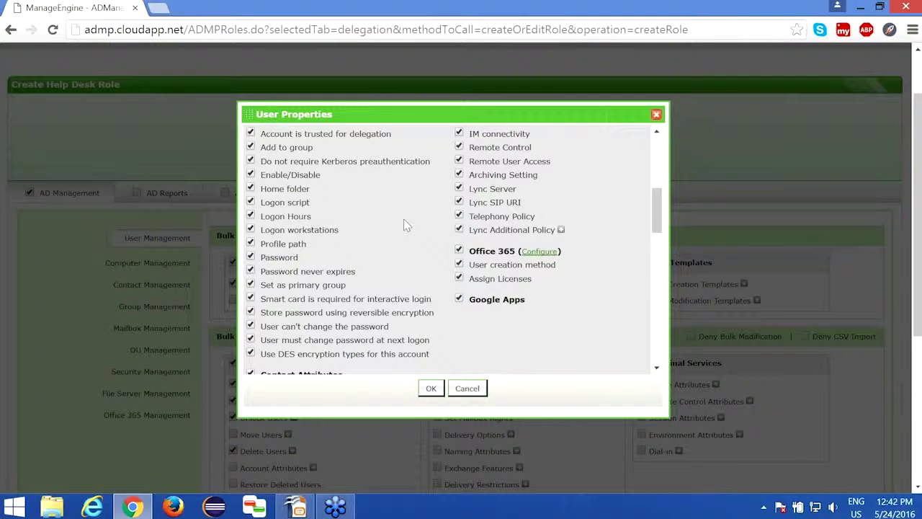
scroll(406, 223, "down", 1)
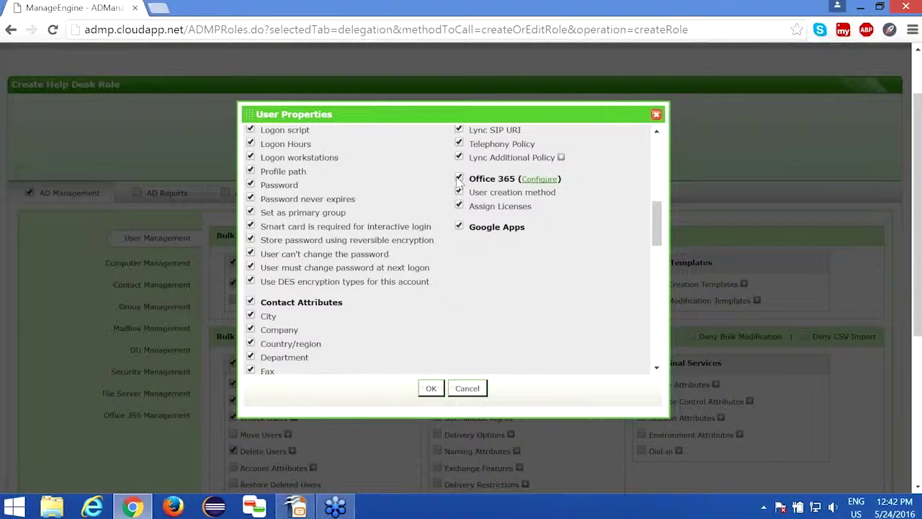
scroll(434, 257, "down", 4)
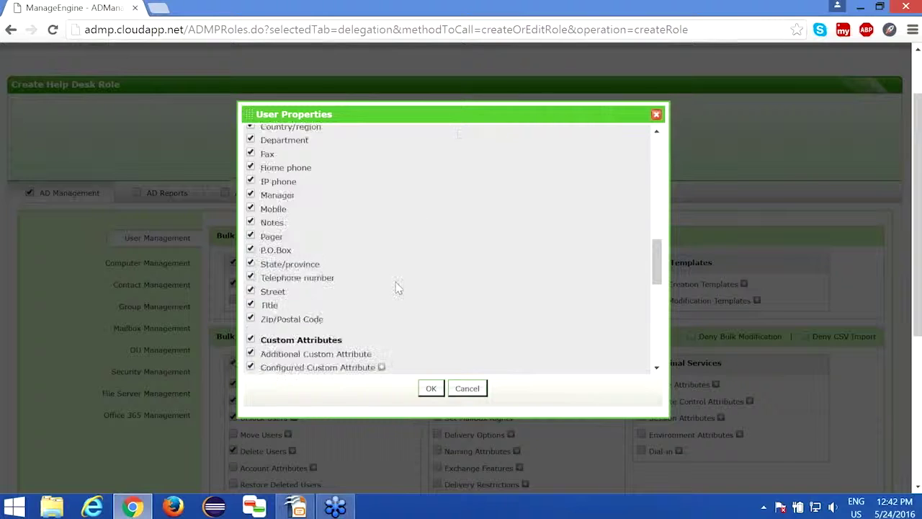
scroll(394, 293, "down", 1)
left_click(250, 257)
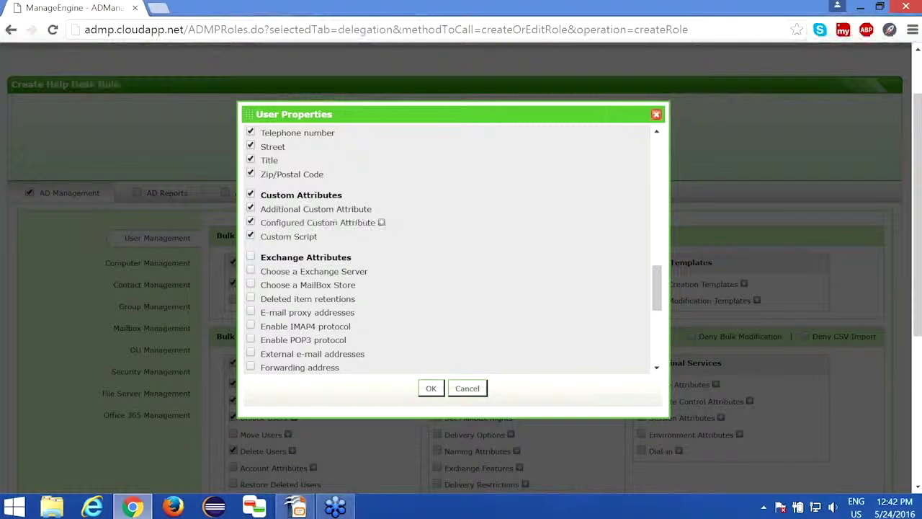
left_click(430, 390)
left_click(431, 390)
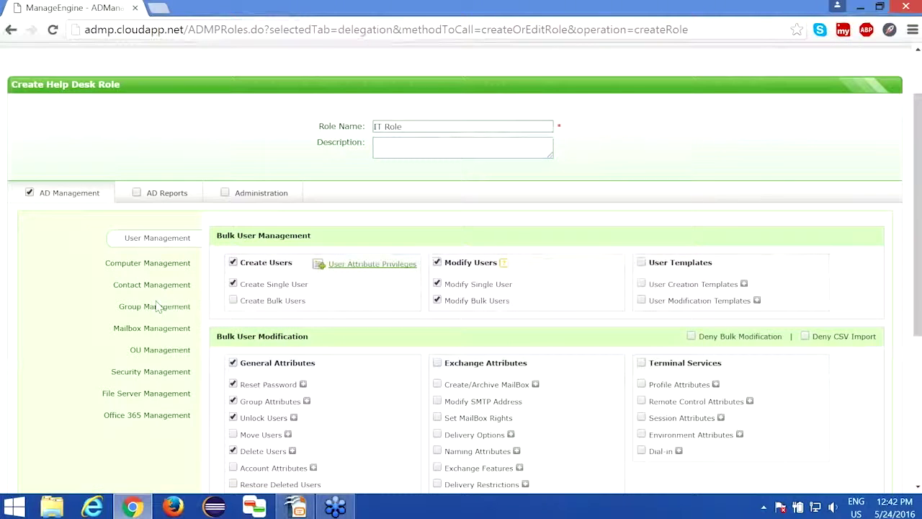
left_click(171, 199)
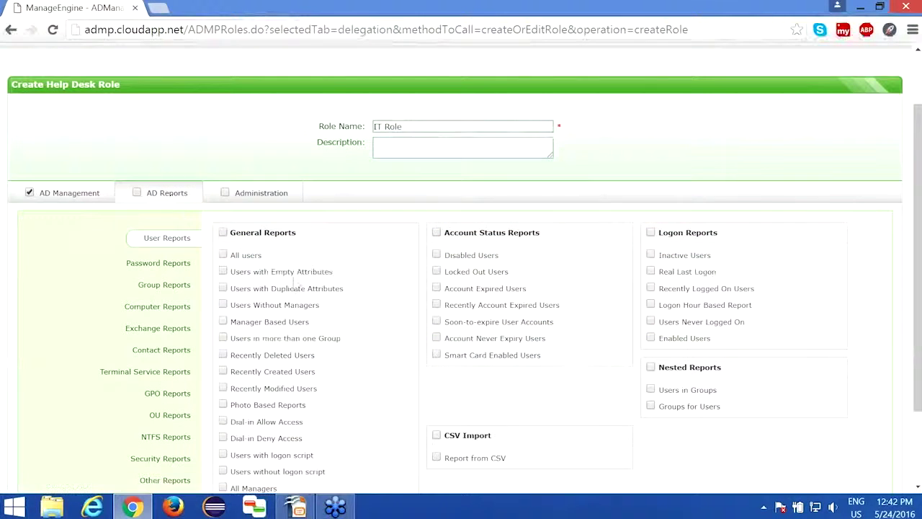
left_click(223, 271)
left_click(224, 304)
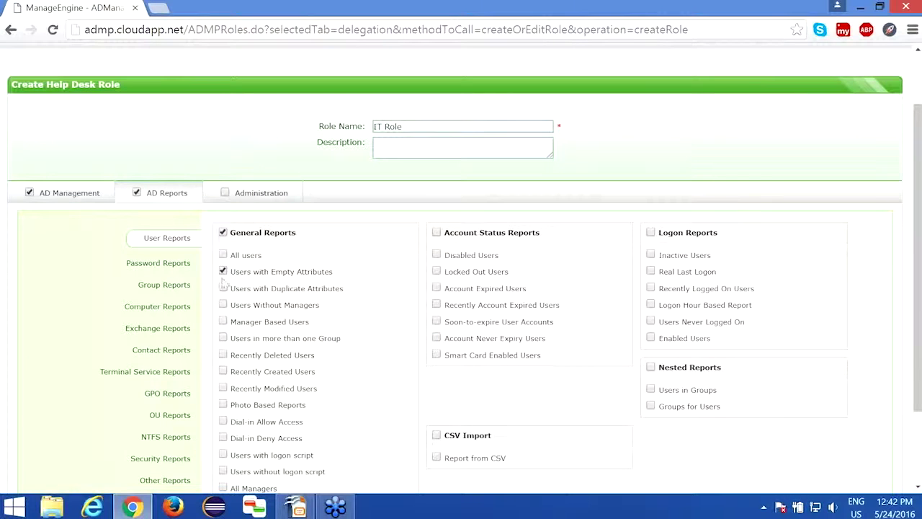
left_click(137, 192)
left_click(88, 194)
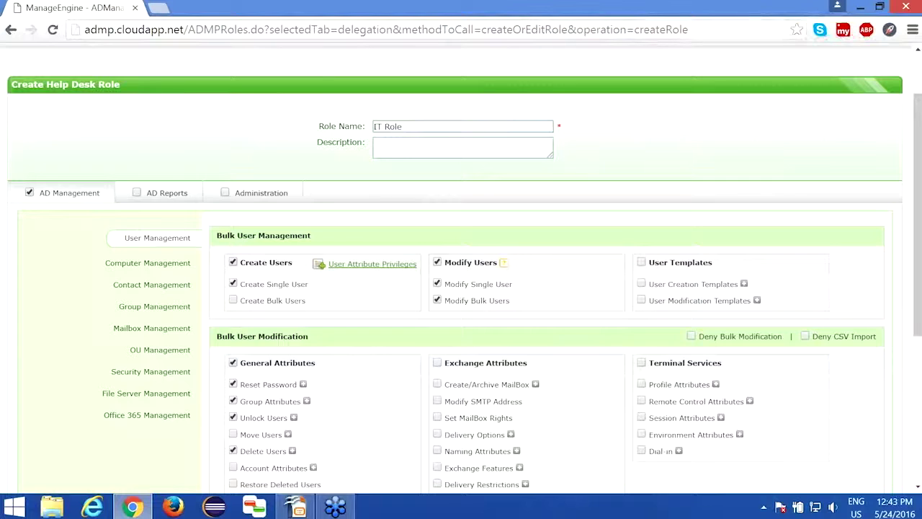
scroll(461, 274, "down", 1)
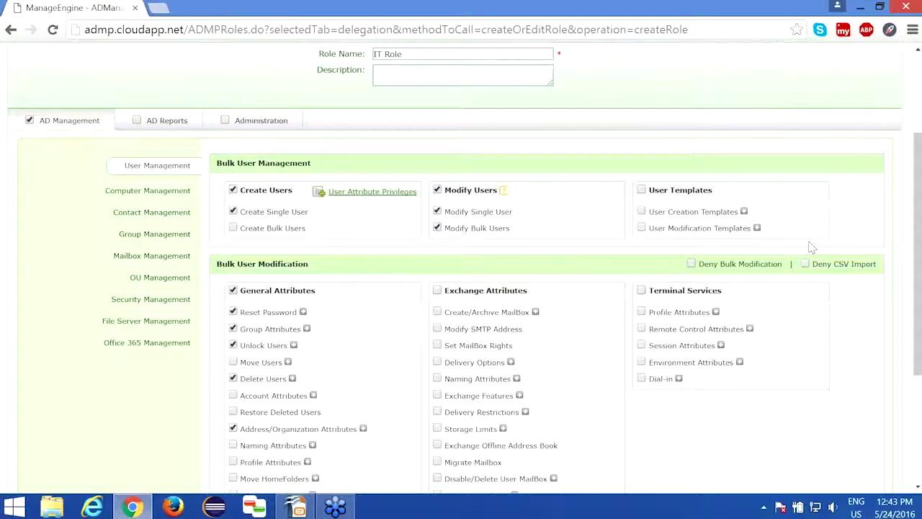
mouse_move(810, 272)
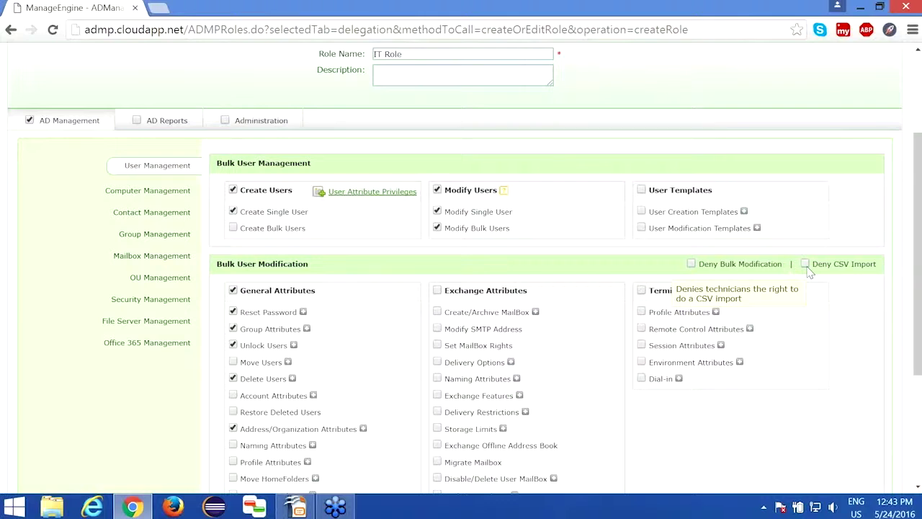
scroll(442, 268, "down", 1)
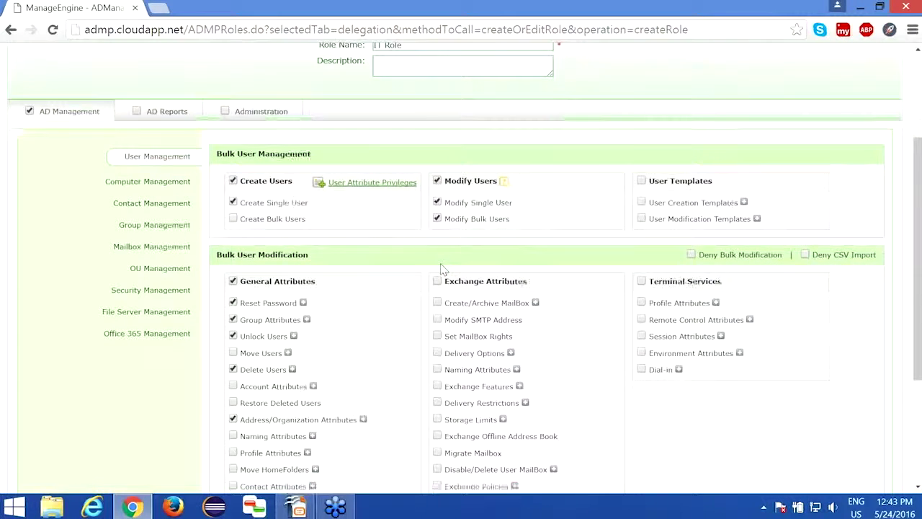
scroll(443, 268, "down", 3)
scroll(441, 288, "down", 2)
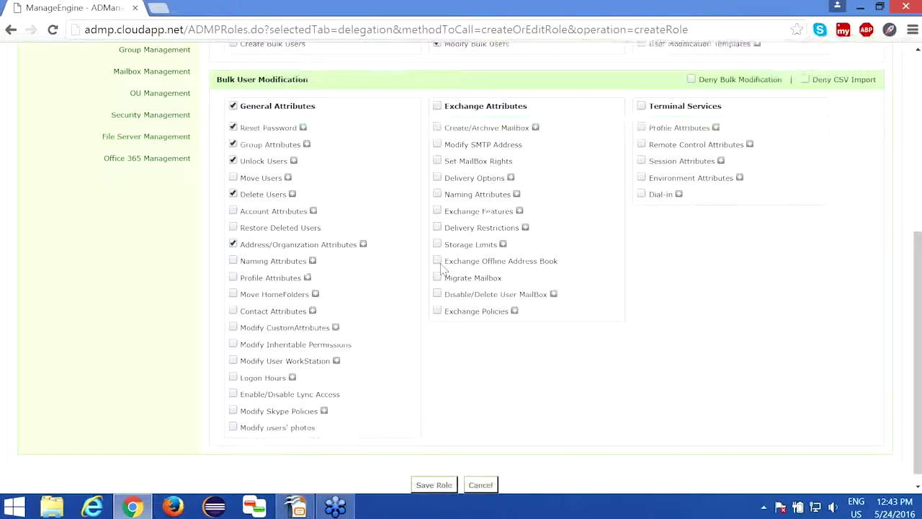
Save IT Role and verify it now appears among the 19 Help Desk Roles
left_click(435, 475)
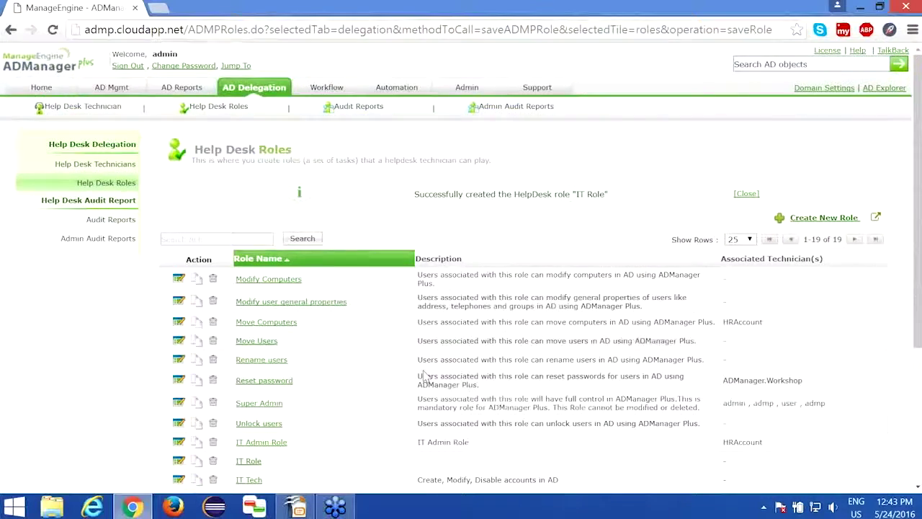
scroll(425, 375, "down", 2)
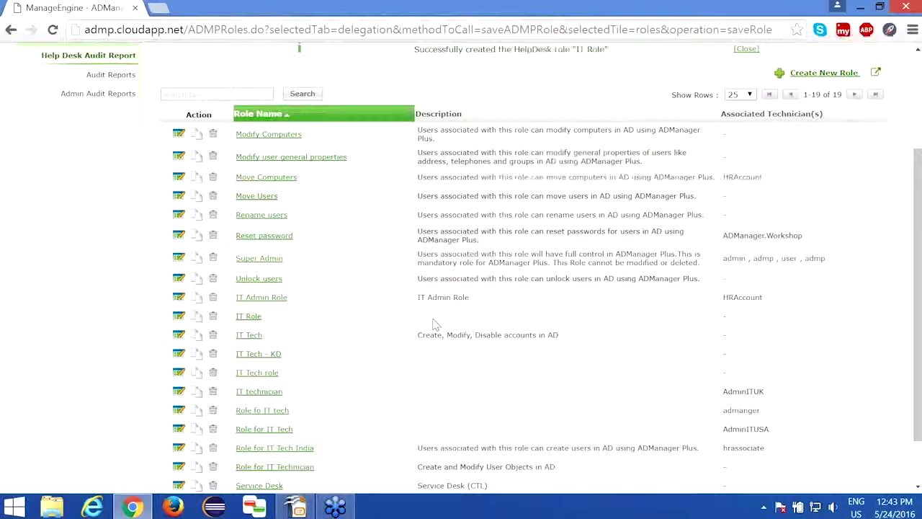
scroll(189, 142, "up", 1)
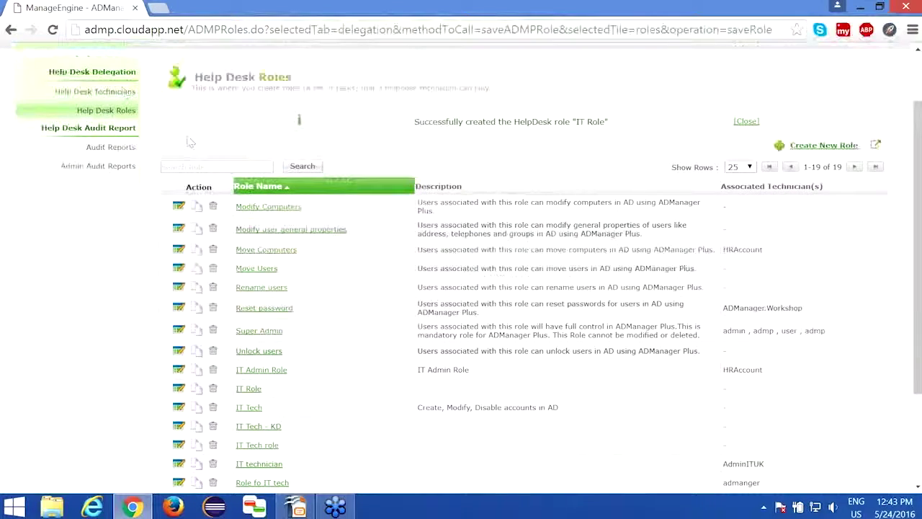
scroll(190, 142, "up", 1)
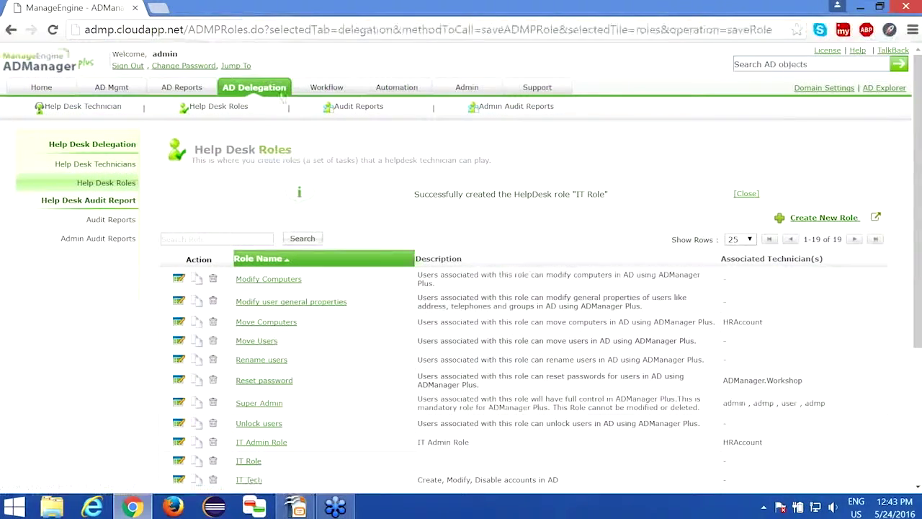
Return to the Help Desk Technicians list in the left menu
left_click(103, 167)
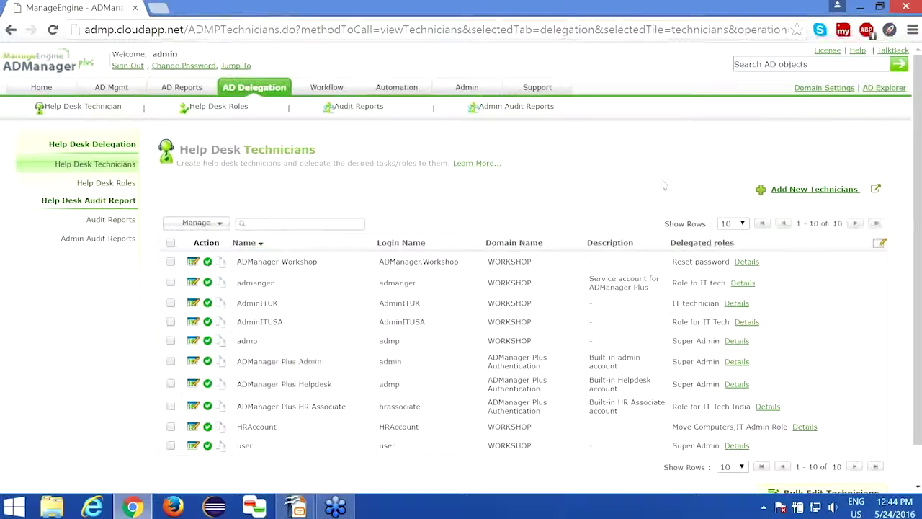
Begin adding a new technician and bring up Select Technician listing 48 AD users
left_click(814, 189)
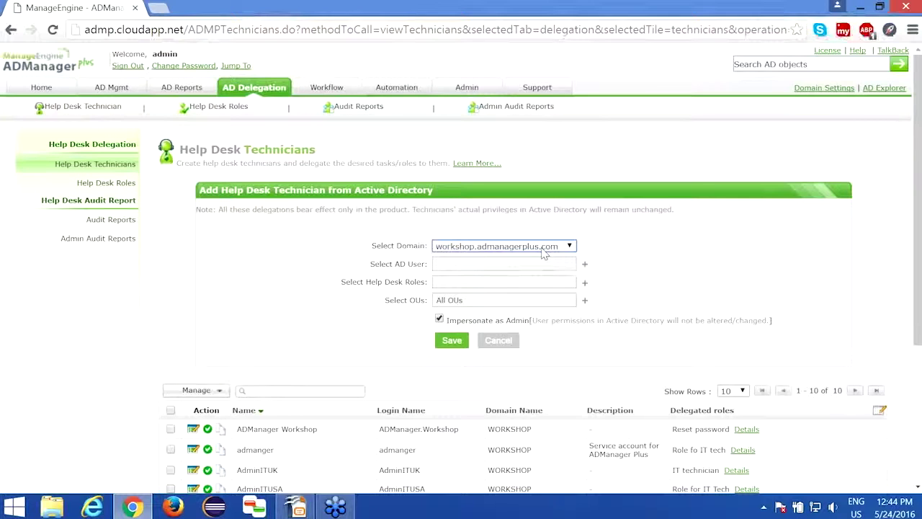
left_click_drag(370, 265, 424, 266)
left_click(423, 266)
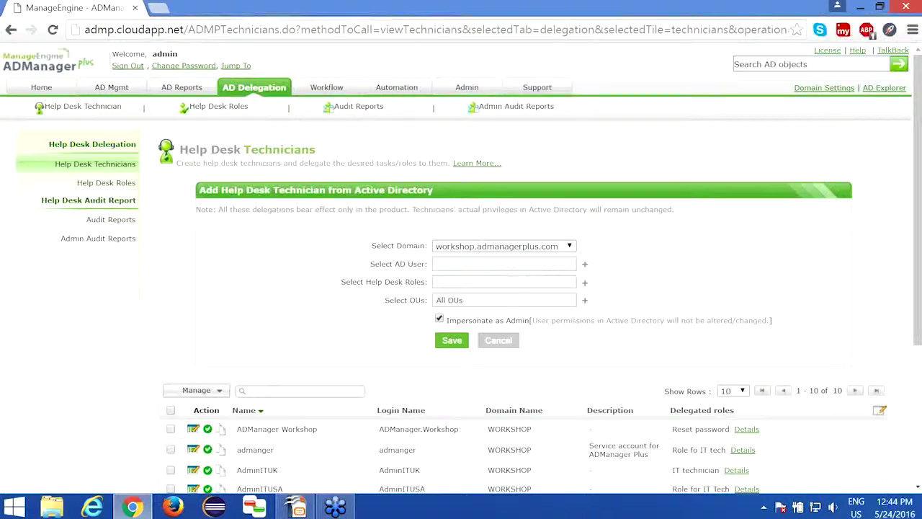
left_click(585, 265)
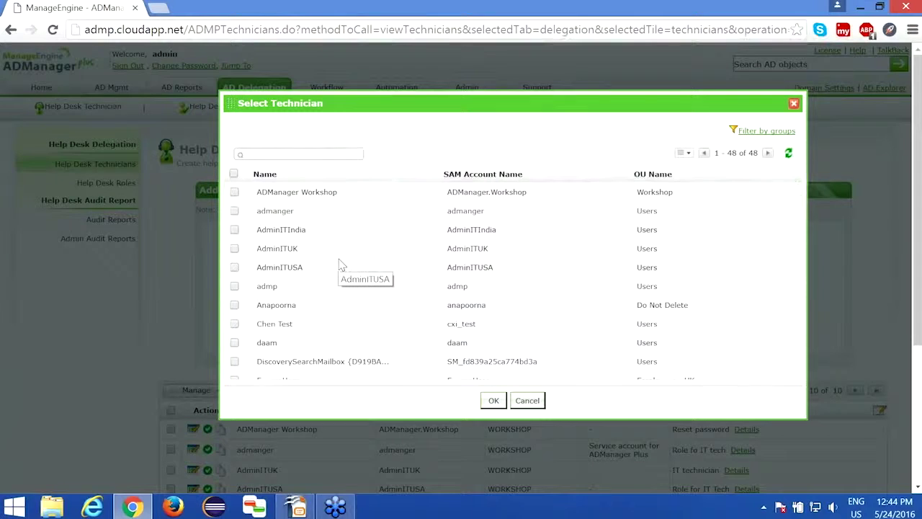
Filter the Select Technician user list to the ITTech account and tick it
scroll(341, 264, "down", 1)
scroll(340, 264, "up", 1)
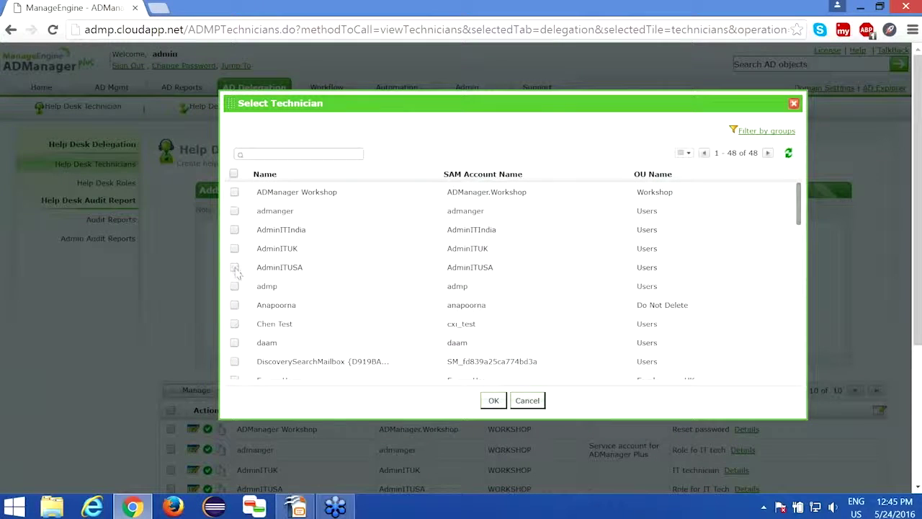
left_click(281, 155)
type("t")
type("ttec")
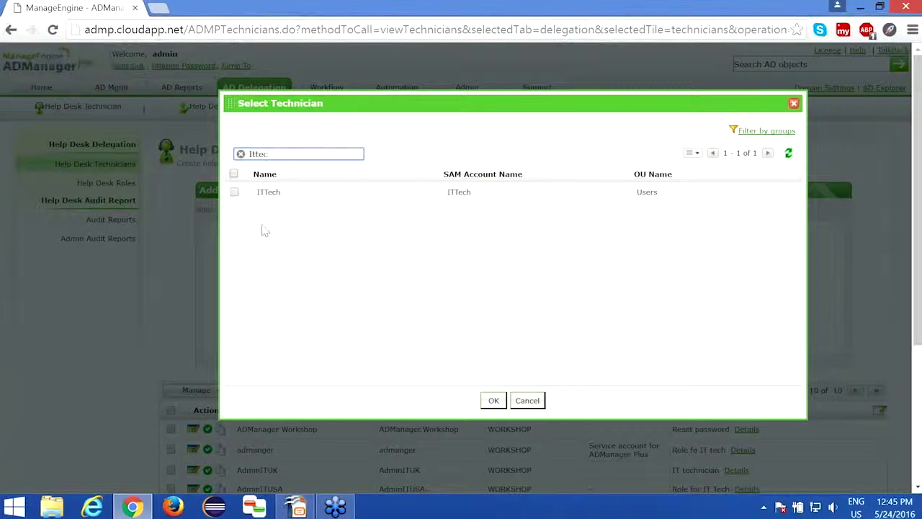
left_click(235, 193)
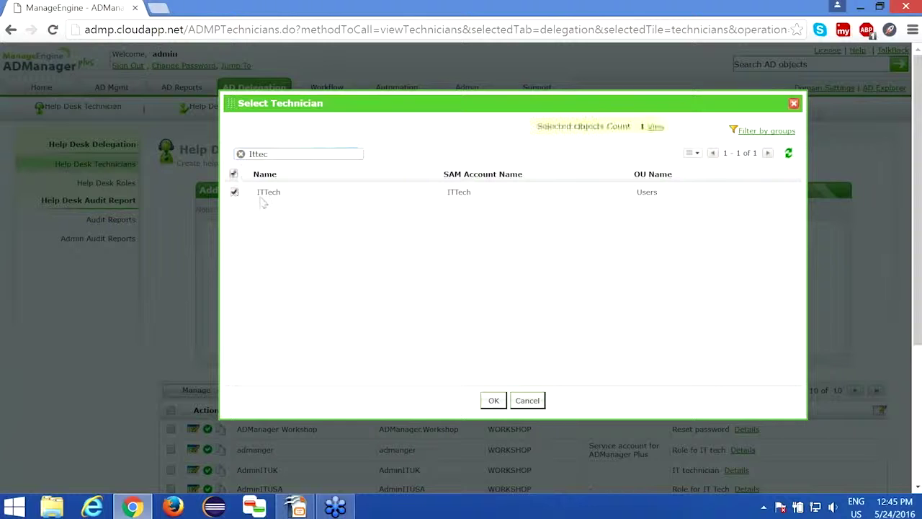
Confirm ITTech as the technician's Active Directory user
left_click(492, 400)
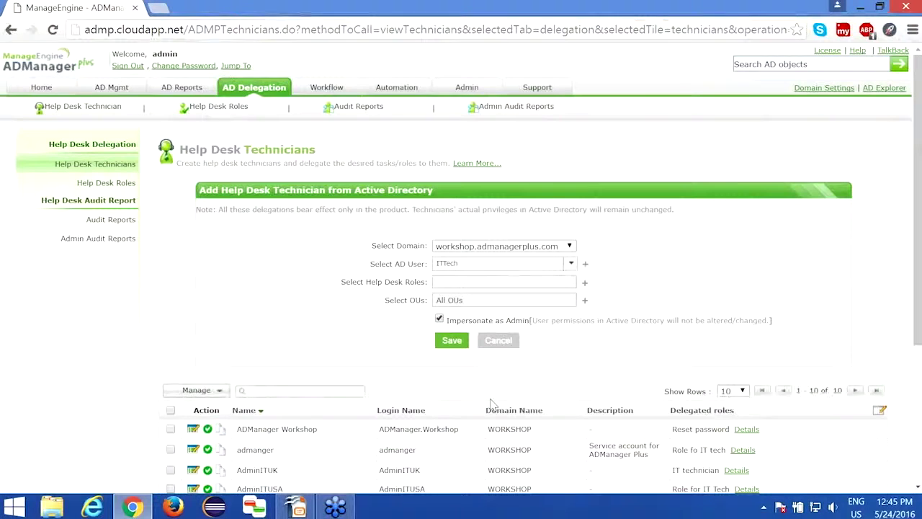
scroll(381, 301, "down", 2)
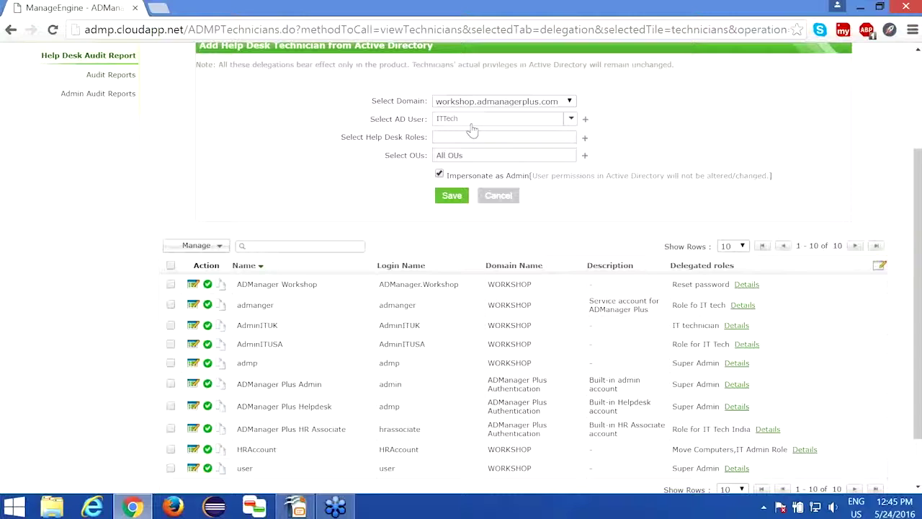
left_click_drag(342, 137, 428, 139)
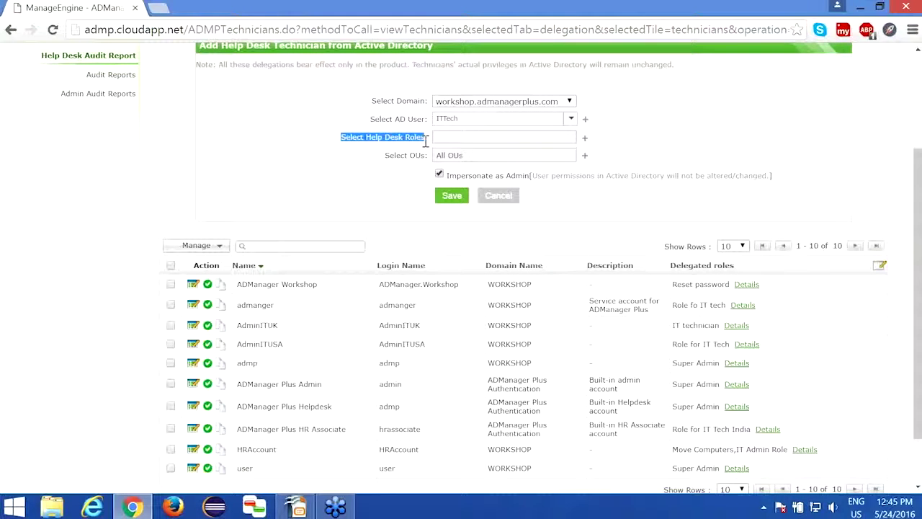
Tick IT Role in the list of help desk roles
left_click(584, 138)
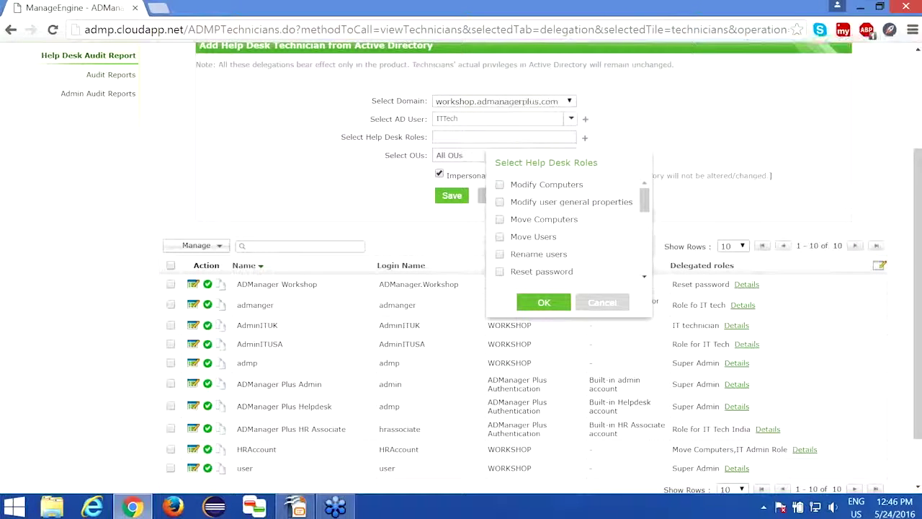
scroll(586, 204, "up", 1)
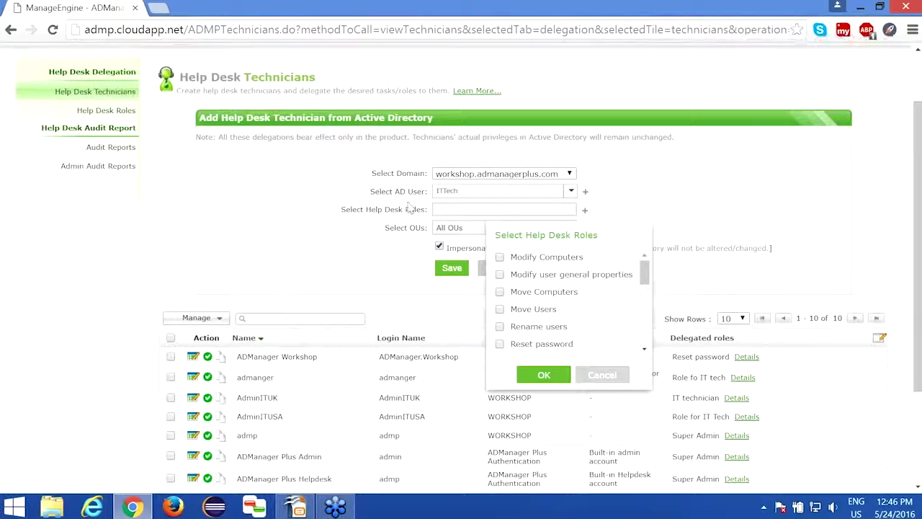
left_click_drag(645, 275, 646, 282)
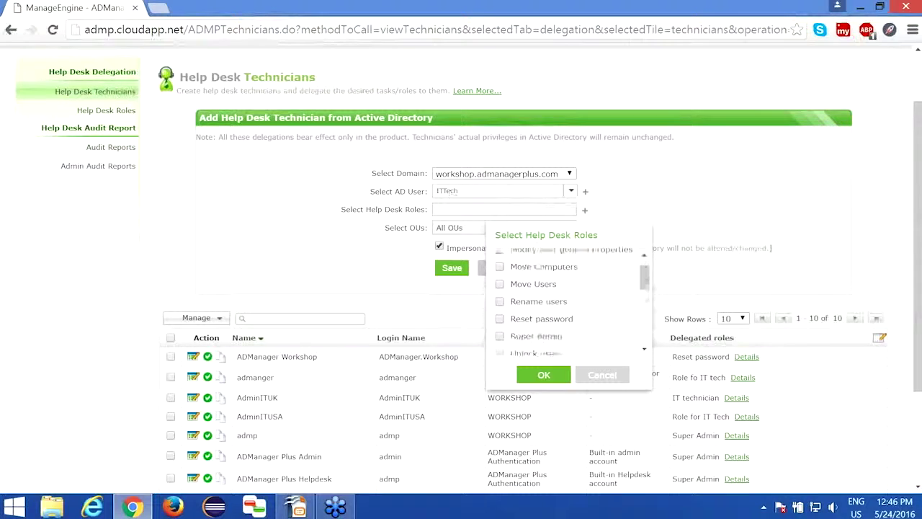
scroll(569, 301, "down", 2)
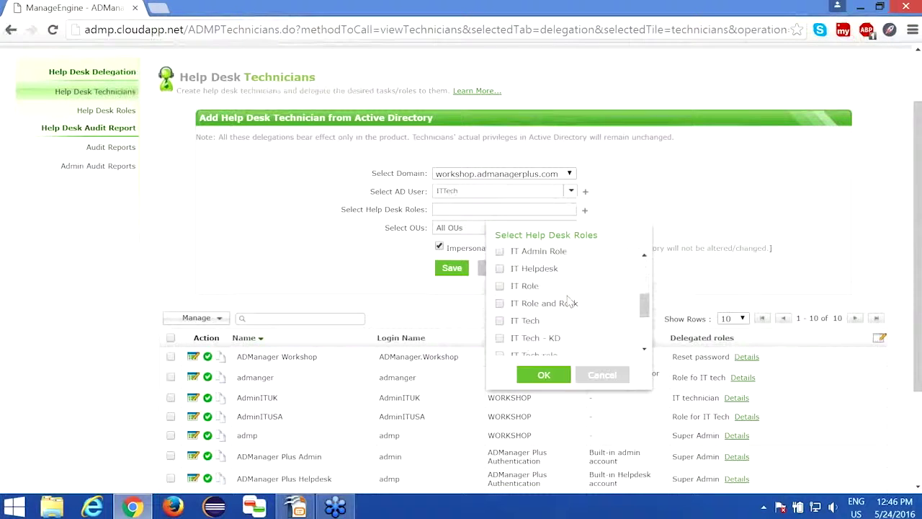
scroll(569, 301, "down", 3)
scroll(565, 303, "up", 2)
scroll(564, 304, "up", 3)
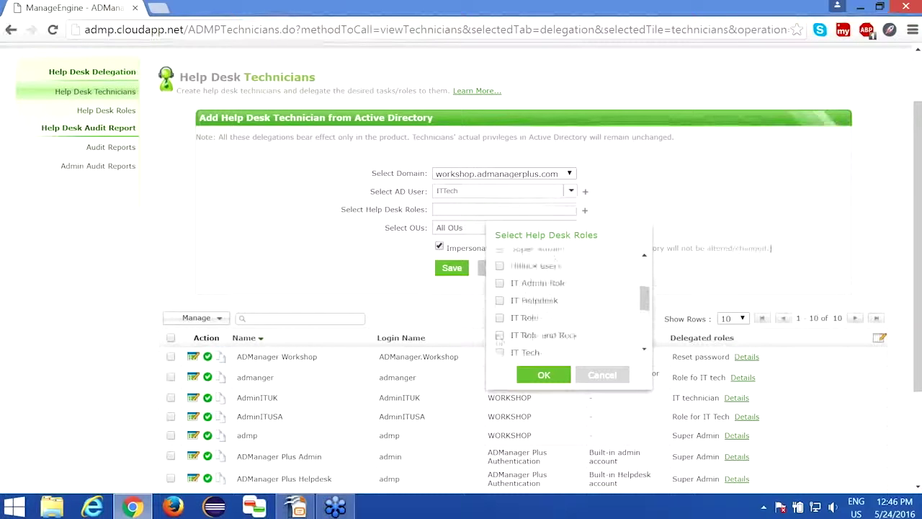
left_click(500, 318)
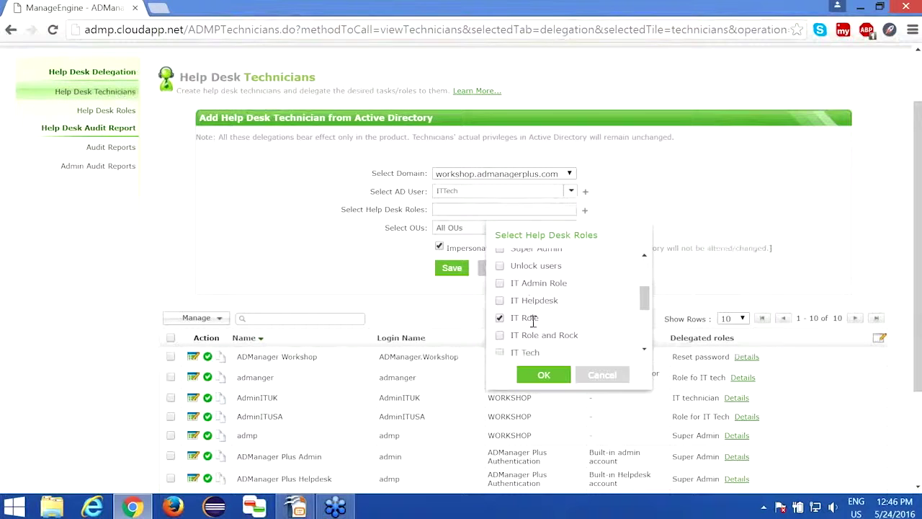
left_click_drag(542, 325, 515, 313)
Confirm IT Role, save the ITTech technician, and sign out of the admin session
left_click(554, 376)
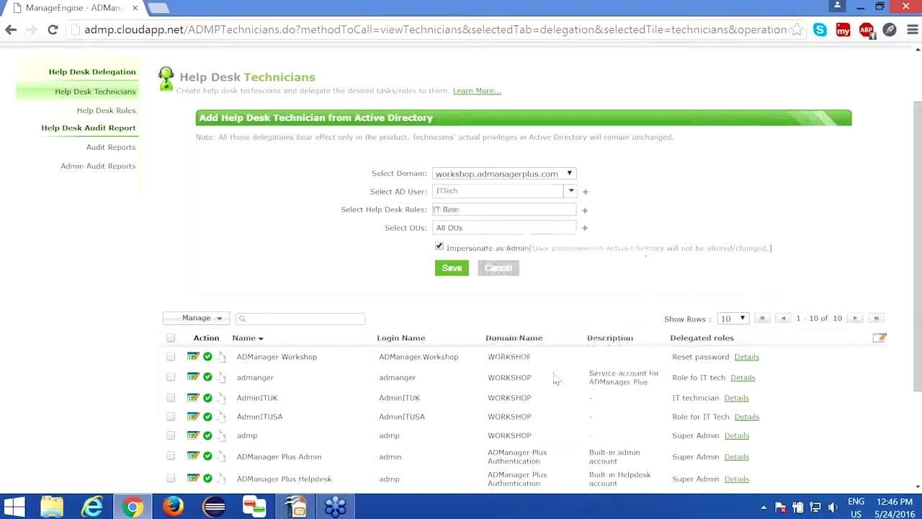
left_click(452, 271)
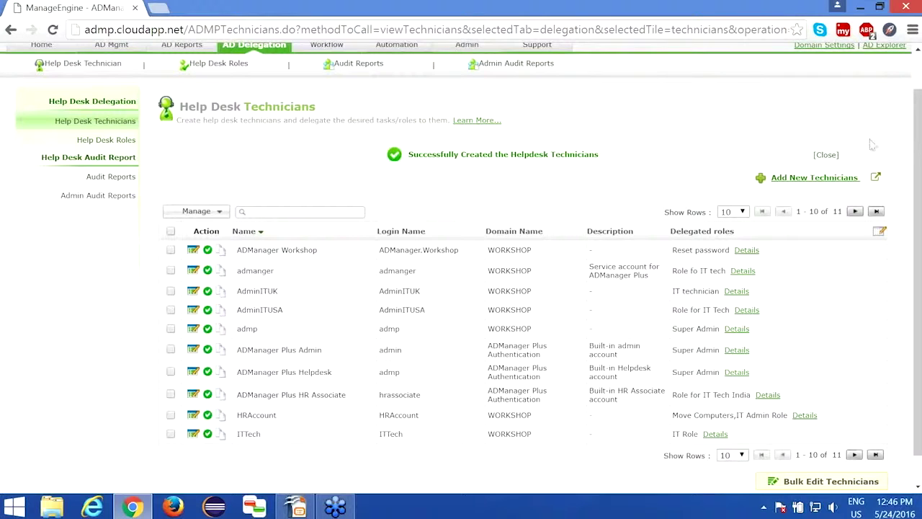
left_click(826, 155)
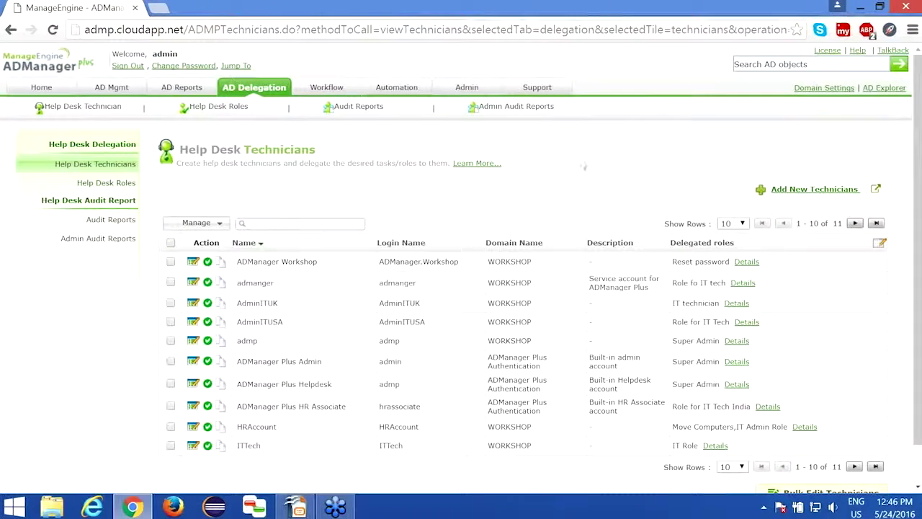
left_click(127, 67)
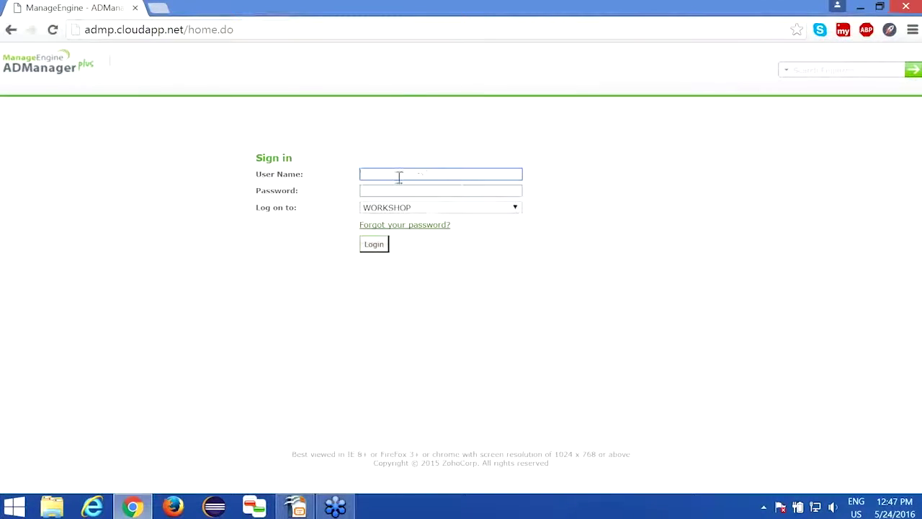
Enter user name ITtech and the technician's password on the sign-in form
type("ITtech")
key("Tab")
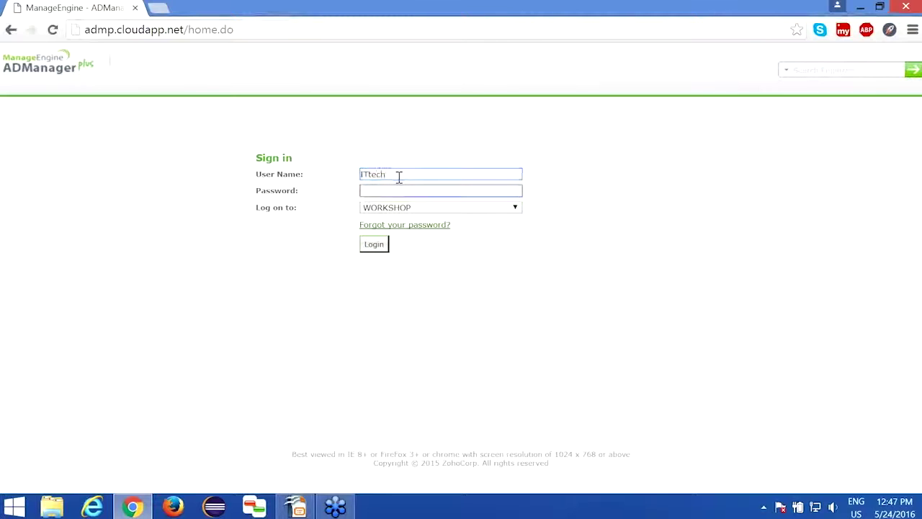
type("********")
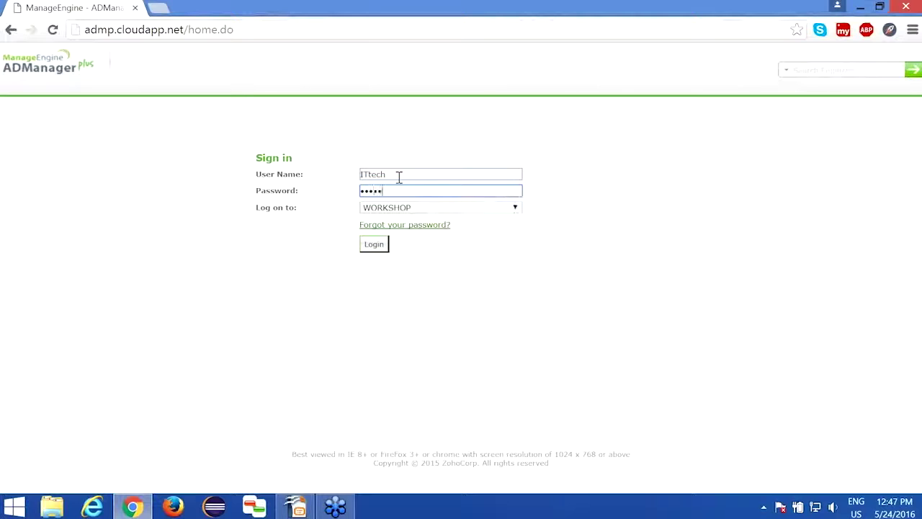
type("****")
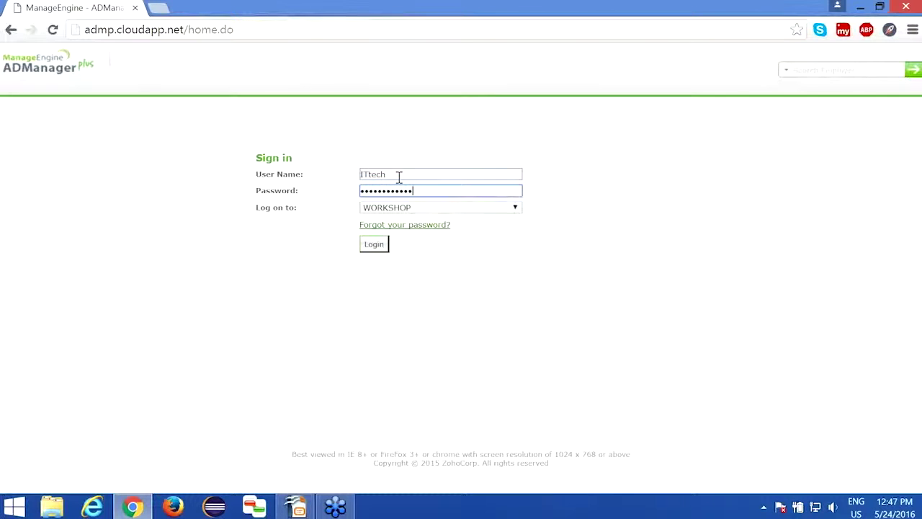
Log in as ITtech, review the limited AD Mgmt options, then sign out
left_click(374, 245)
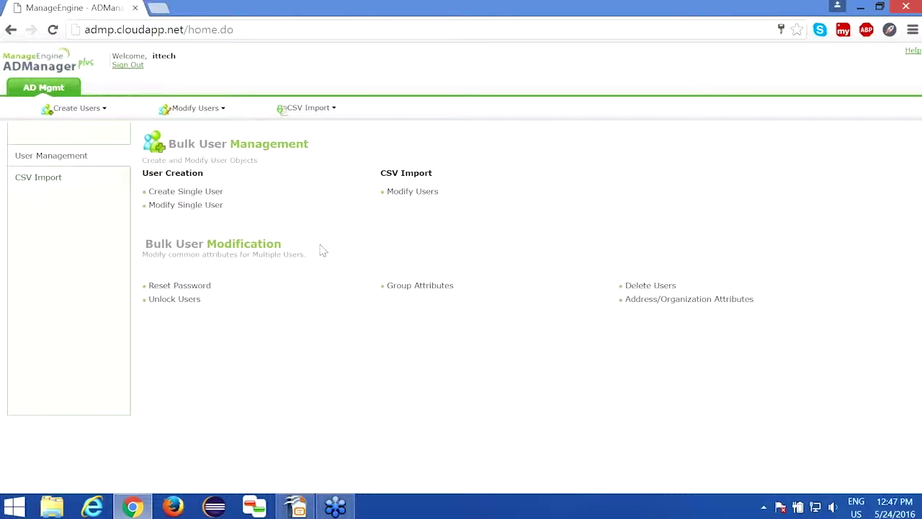
left_click_drag(153, 55, 175, 55)
left_click(127, 64)
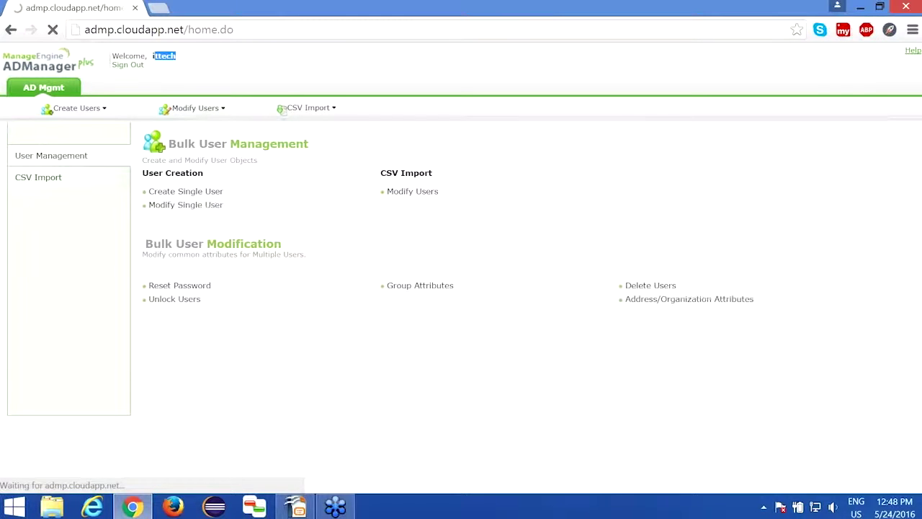
Sign in as admin with the administrator password and go to AD Delegation
type("admin")
left_click(387, 190)
type("•••••••")
key("Return")
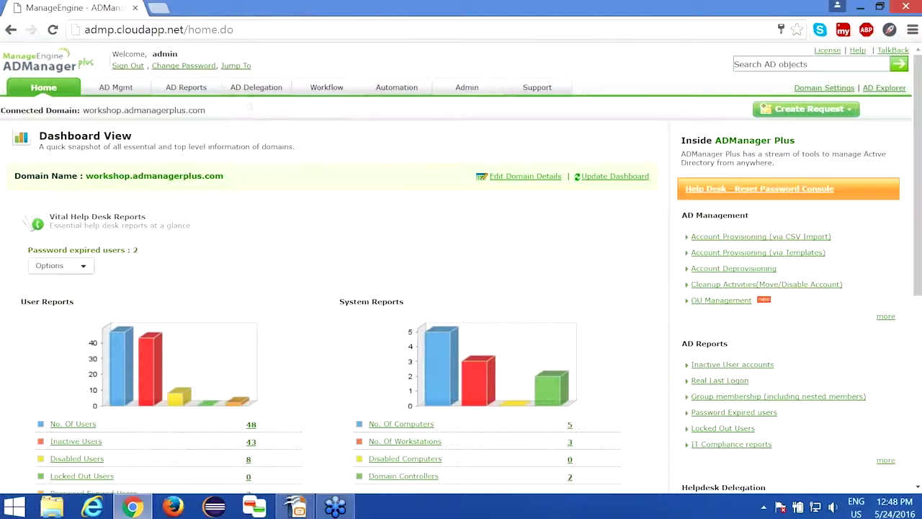
left_click(257, 88)
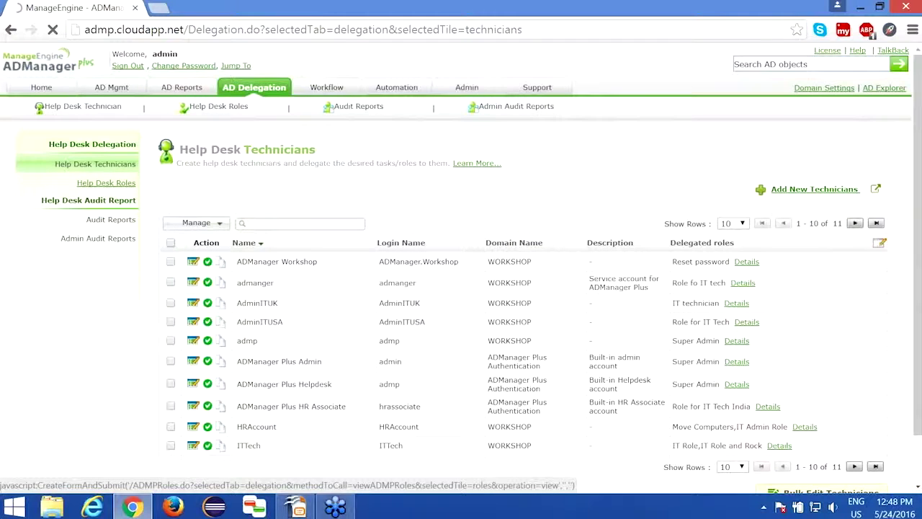
Edit IT Role to allow Create Contacts under Contact Management and save the role
left_click(105, 182)
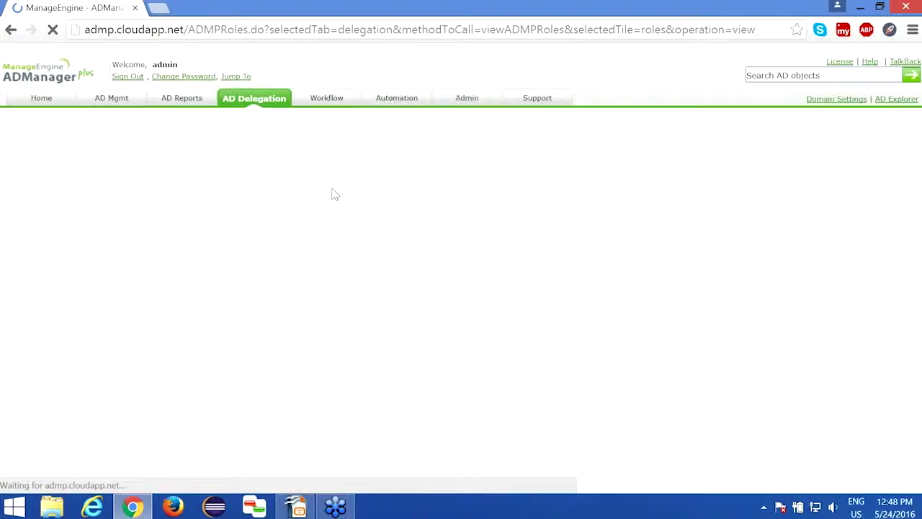
scroll(349, 259, "down", 2)
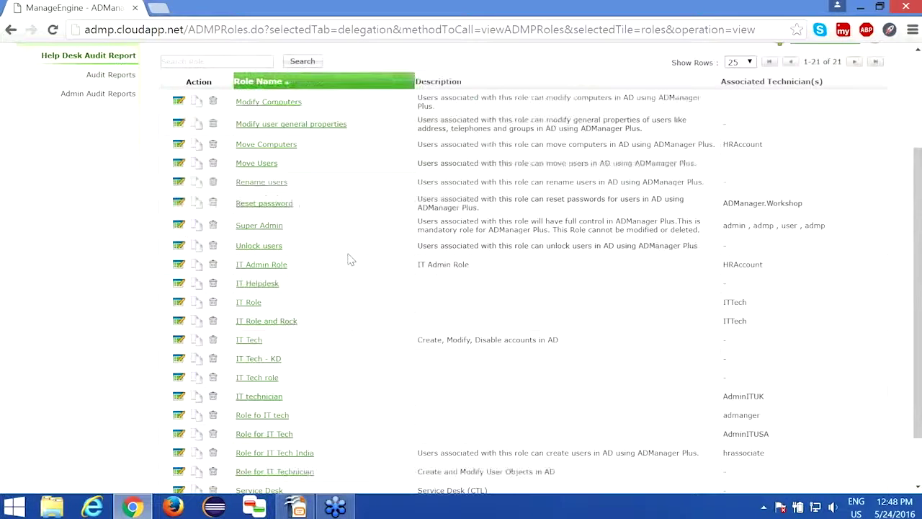
left_click(245, 303)
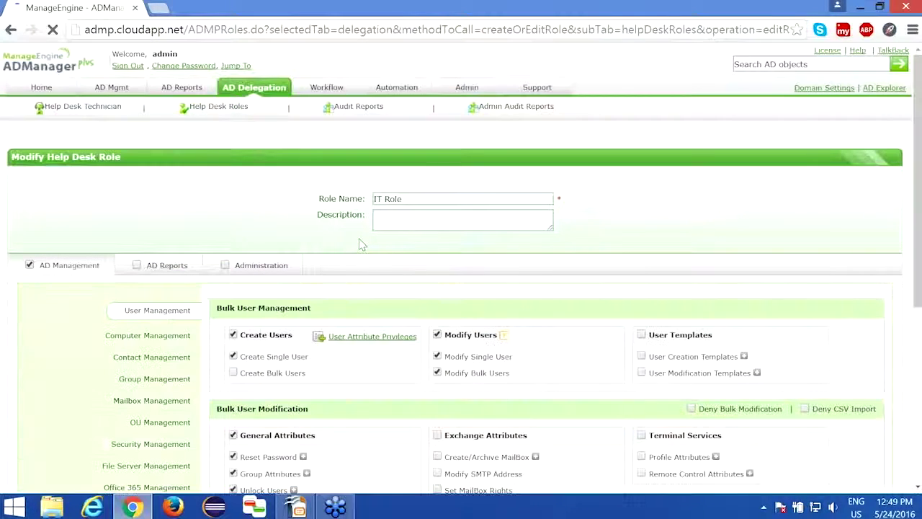
scroll(360, 243, "down", 1)
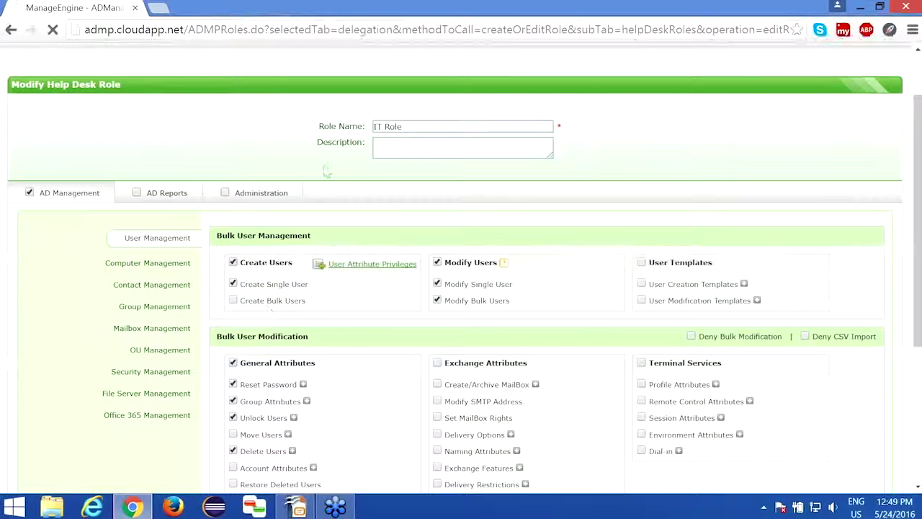
triple_click(402, 131)
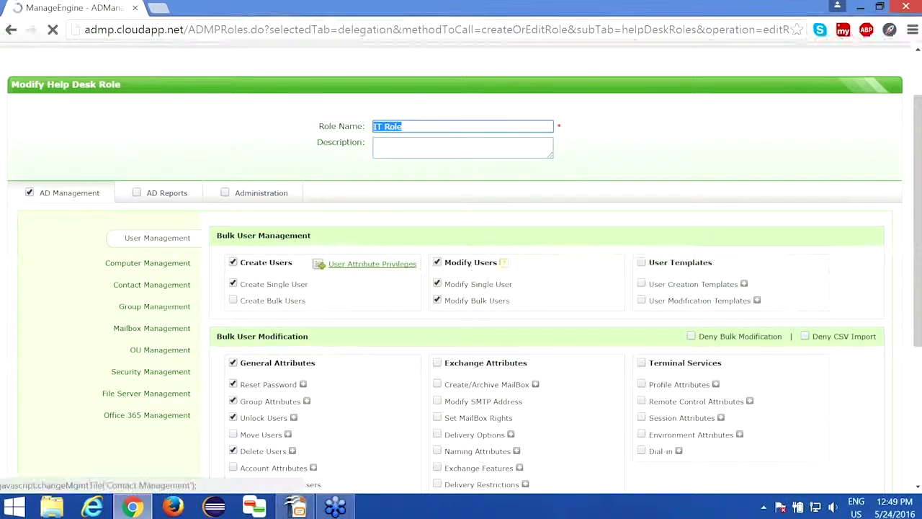
left_click(152, 285)
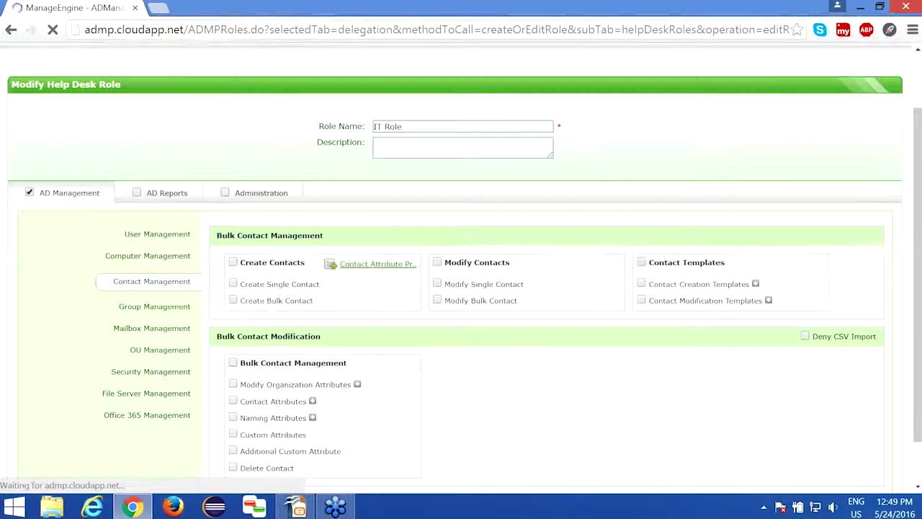
left_click(232, 263)
scroll(232, 267, "down", 1)
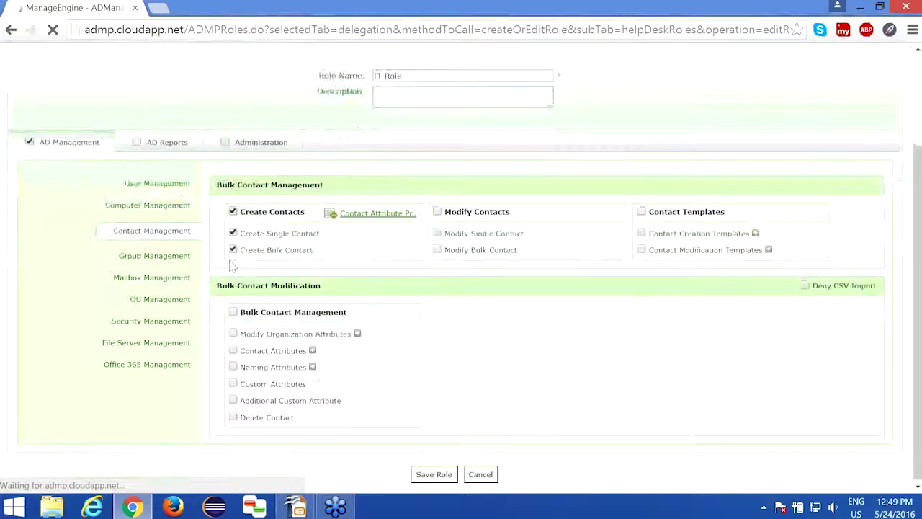
left_click(420, 473)
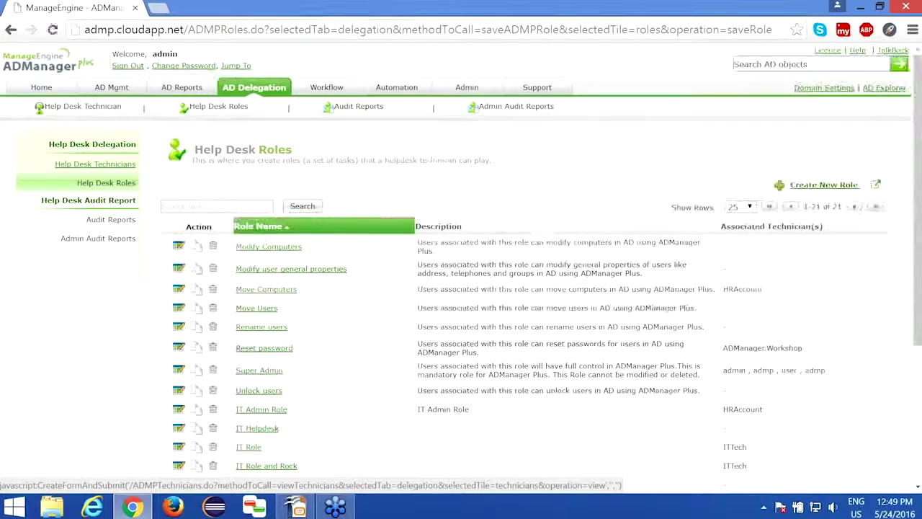
Edit ITTech's delegation settings and bring up the Add OUs container picker
left_click(95, 164)
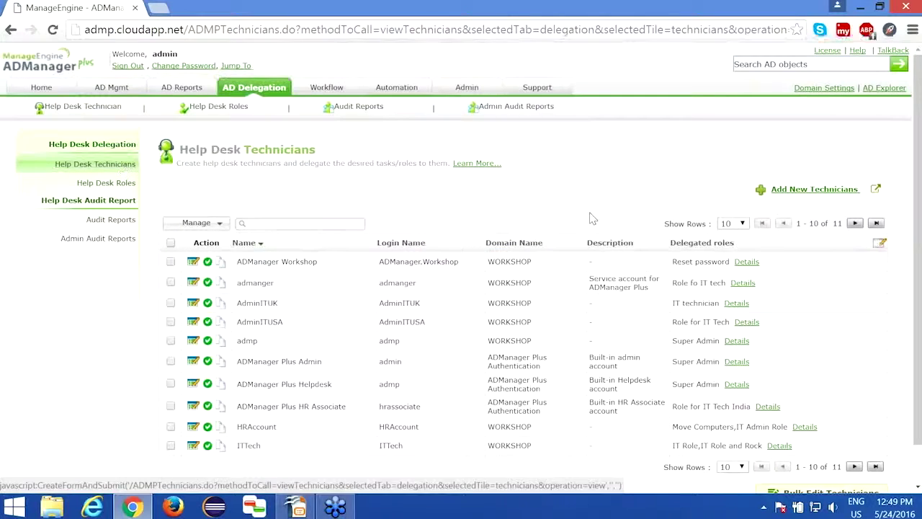
left_click(194, 447)
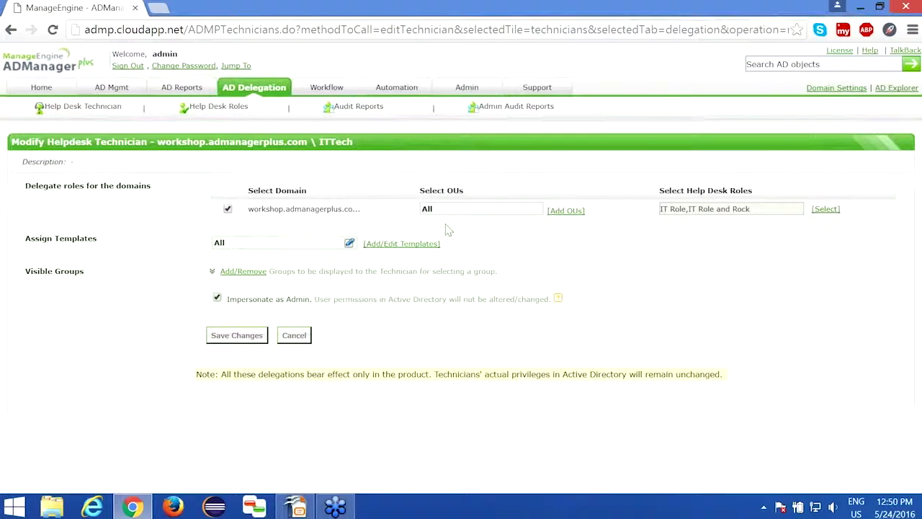
left_click_drag(420, 191, 464, 192)
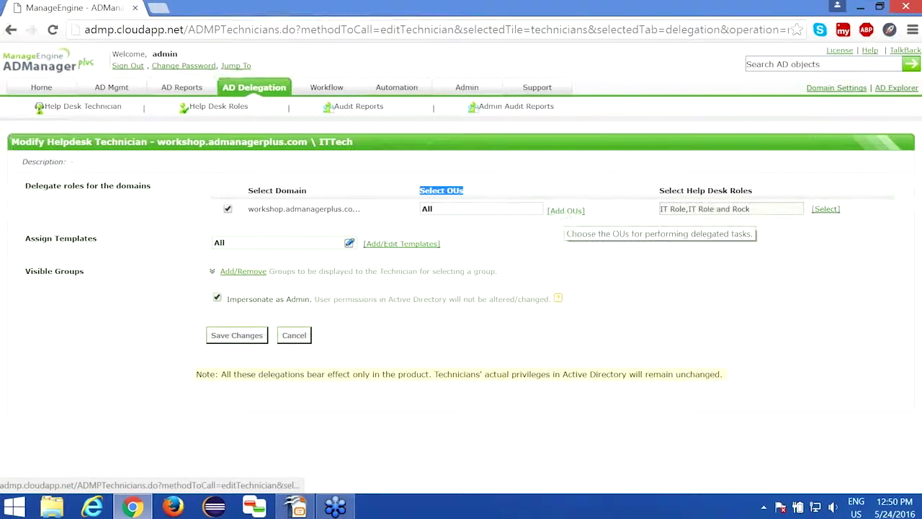
left_click(566, 210)
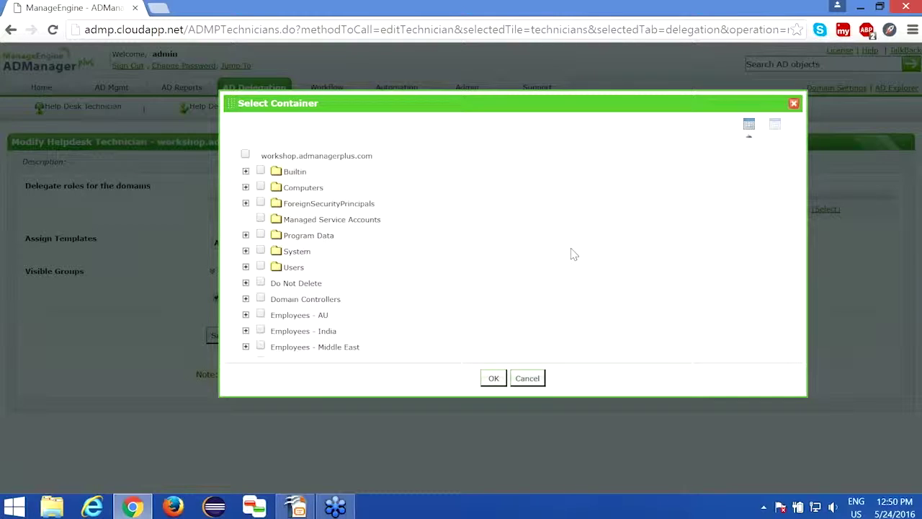
Select the Employees - Middle East OU in Select Container and confirm it
scroll(570, 255, "down", 2)
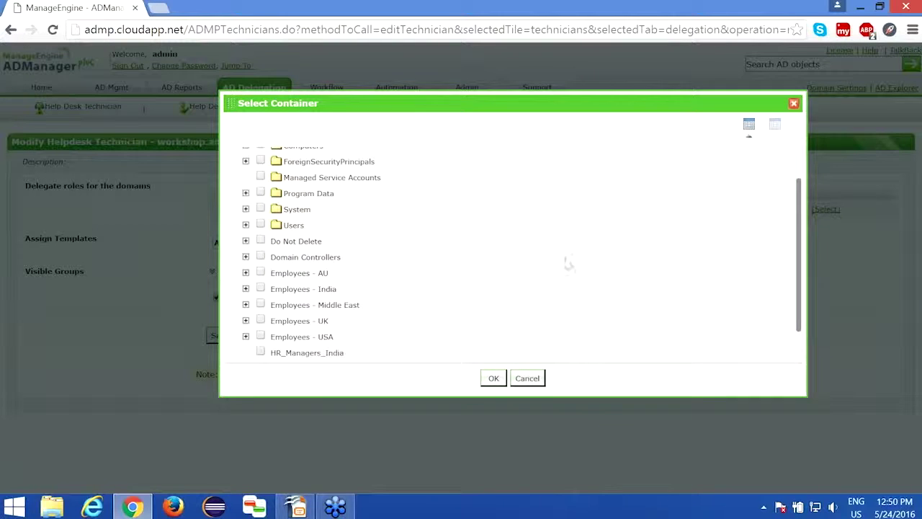
left_click(260, 304)
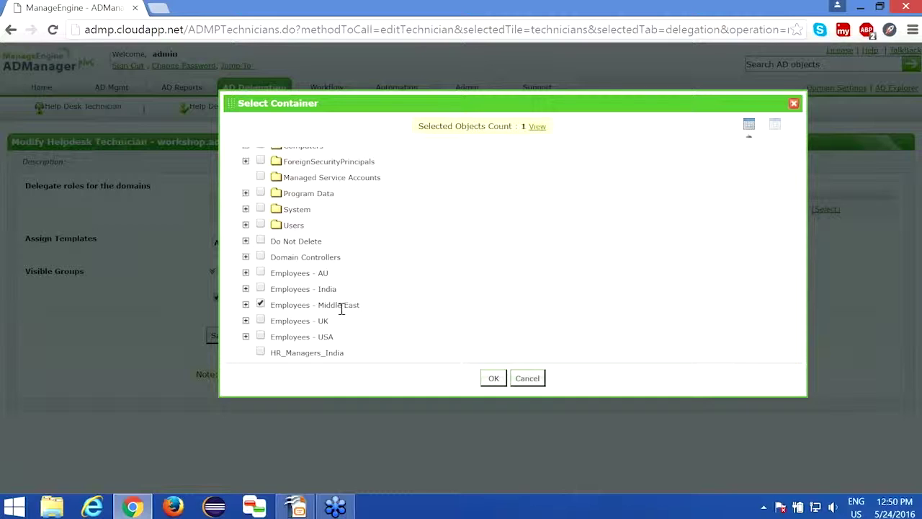
left_click(493, 378)
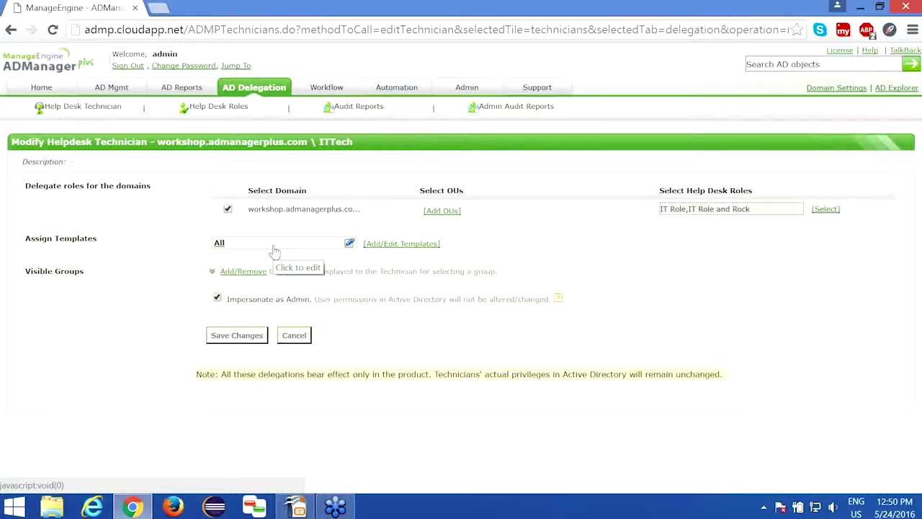
left_click(243, 274)
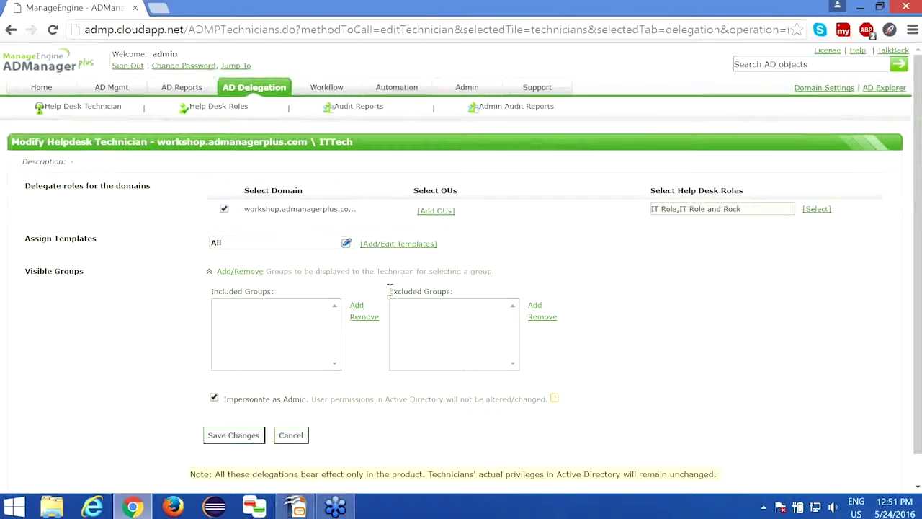
left_click_drag(389, 291, 455, 292)
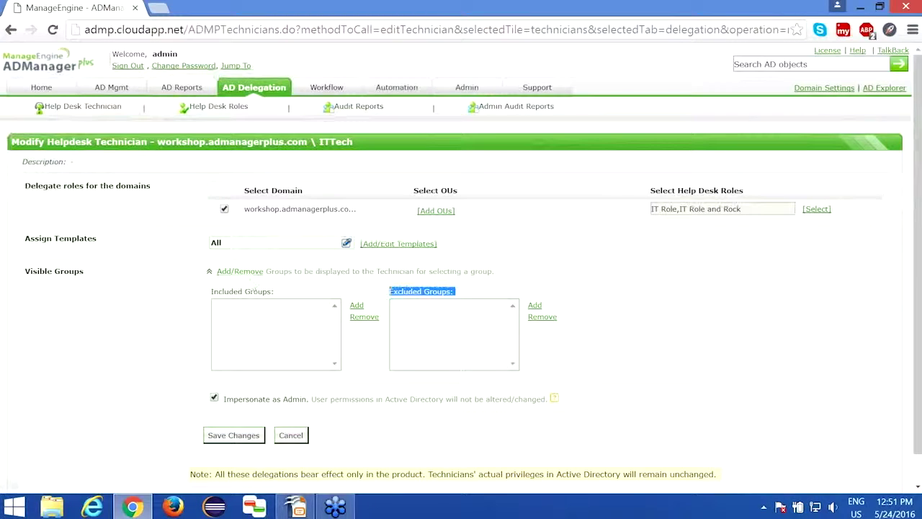
left_click(241, 272)
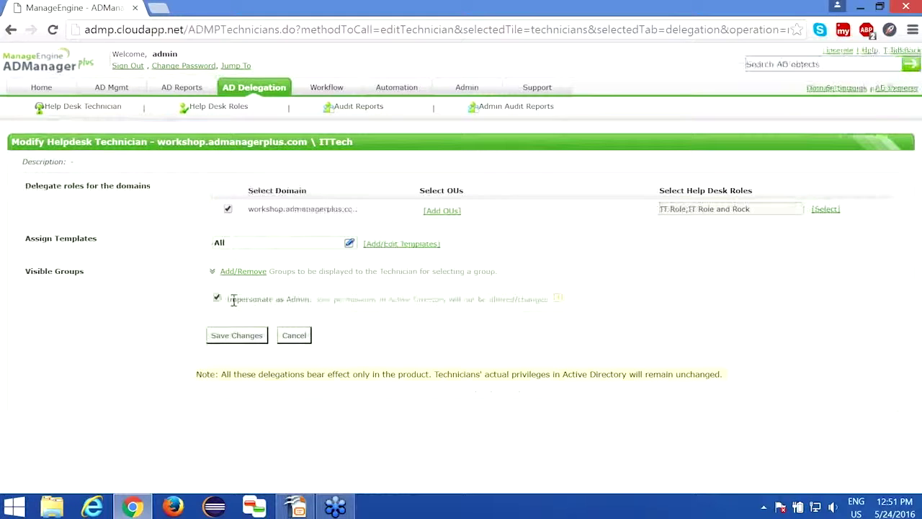
left_click_drag(227, 299, 308, 304)
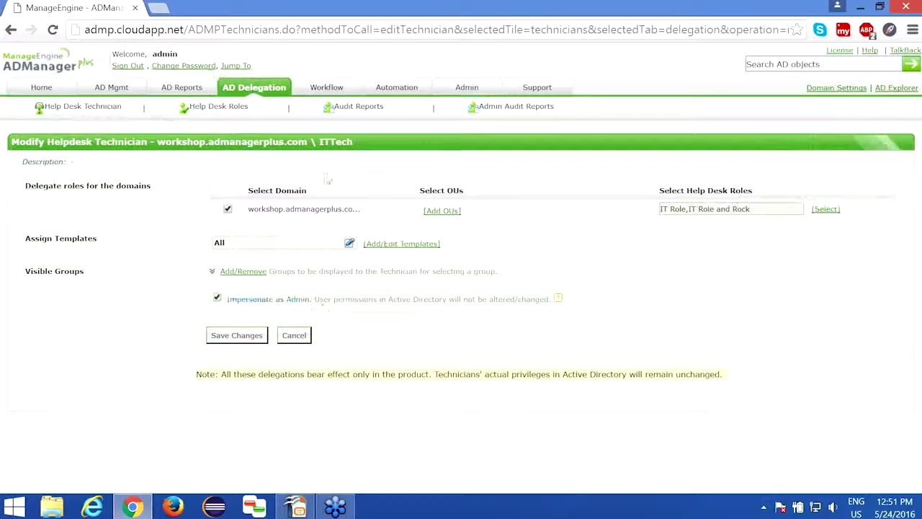
double_click(336, 142)
left_click(356, 168)
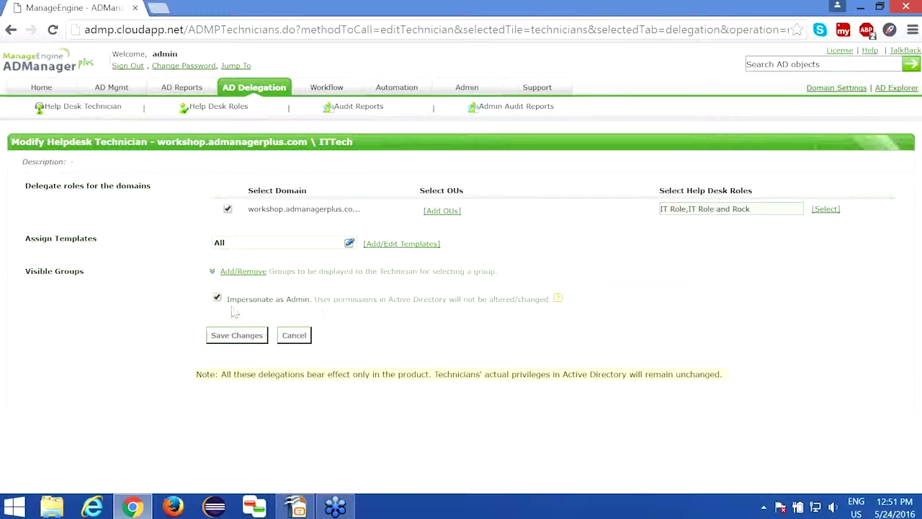
left_click_drag(228, 301, 317, 317)
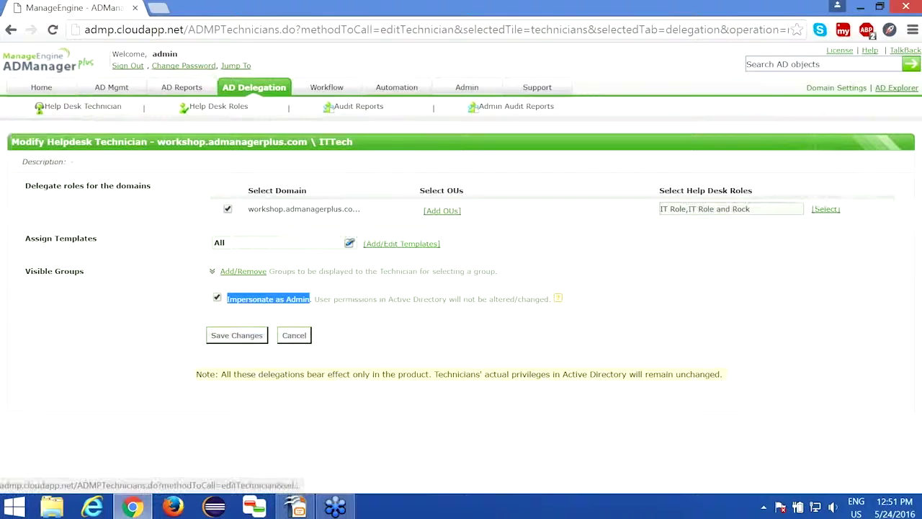
left_click(417, 312)
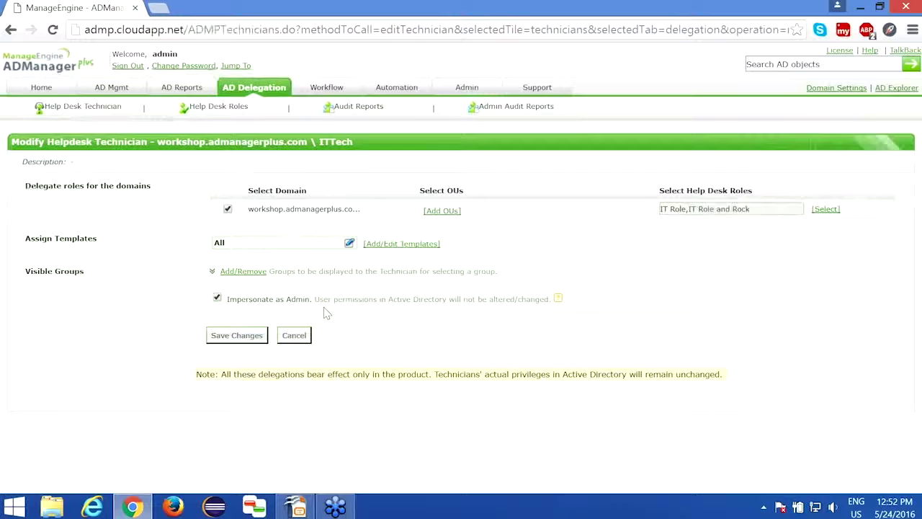
Save ITTech's delegation changes, sign out, and log back in as ITtech
left_click(247, 337)
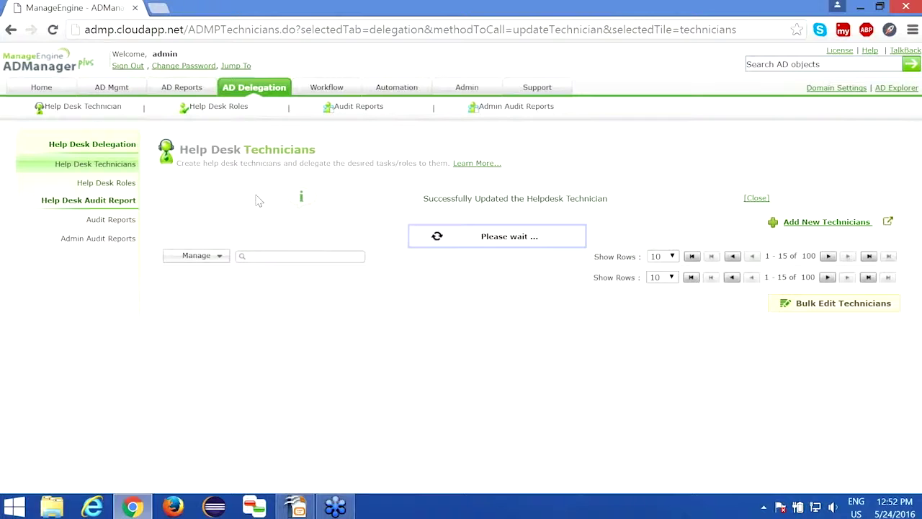
left_click(129, 66)
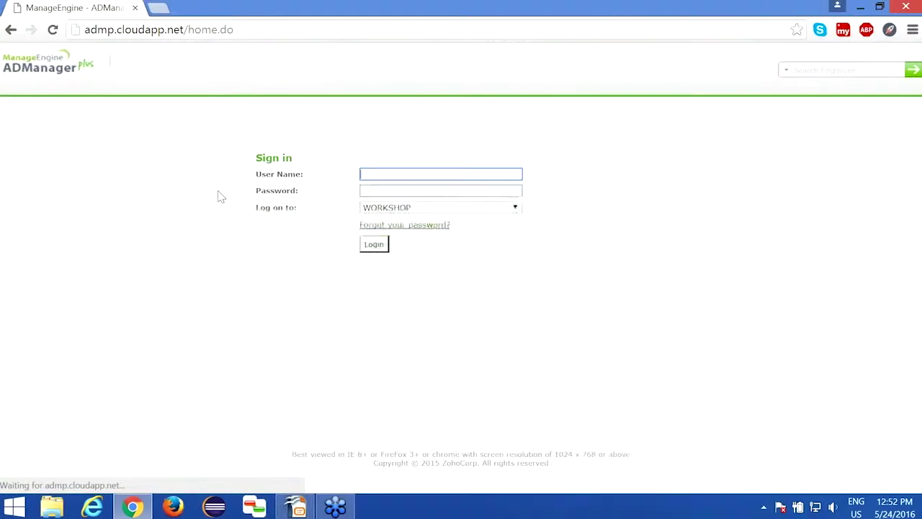
type("ITtech")
key("Tab")
type("••")
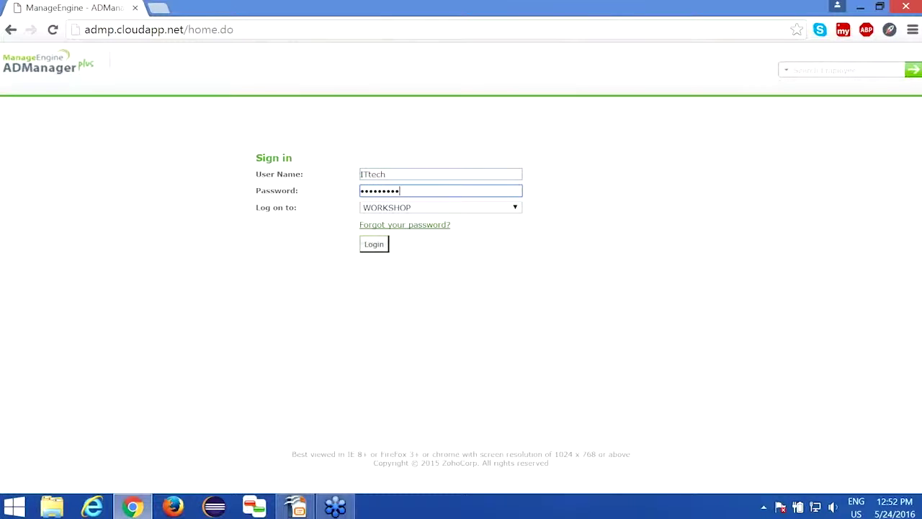
key("Return")
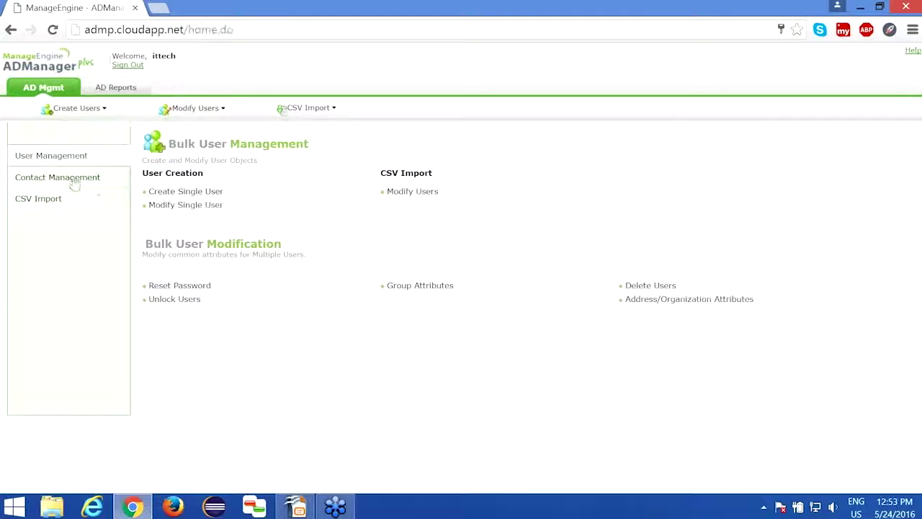
Start Create Single User from the User Management options
left_click(75, 185)
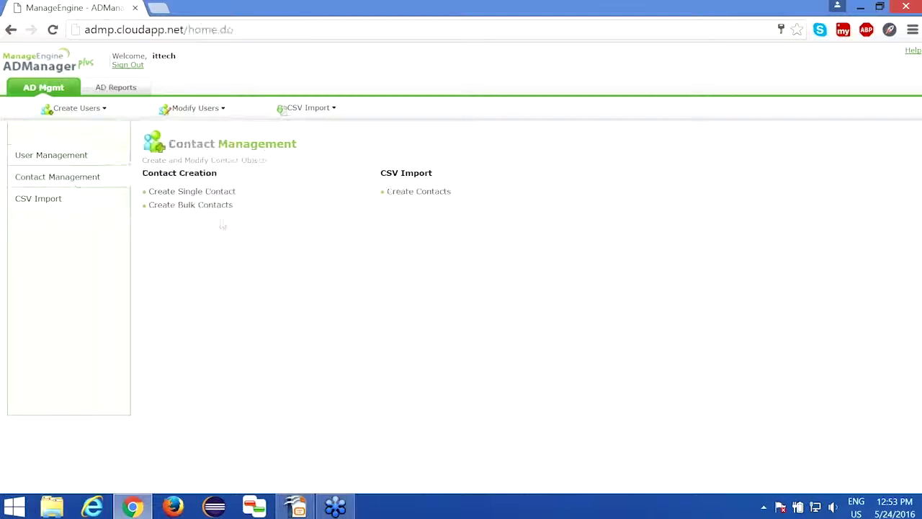
left_click(75, 161)
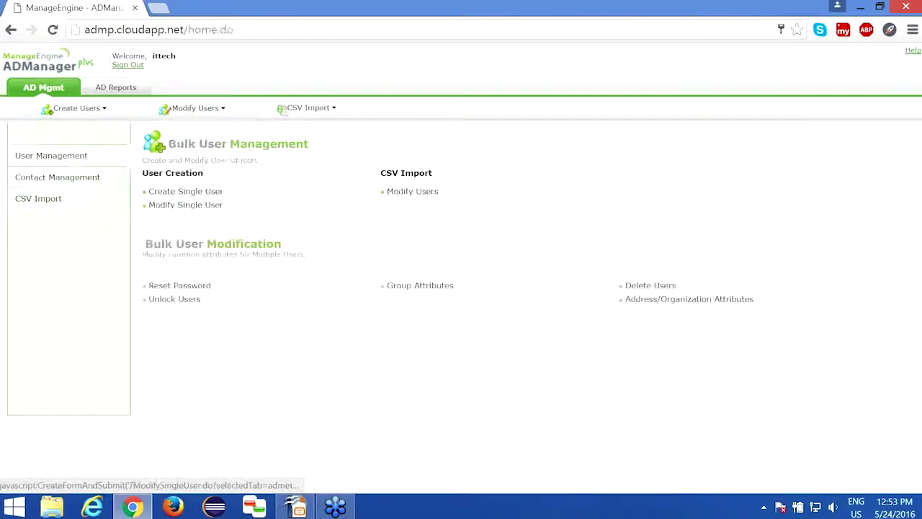
left_click(189, 205)
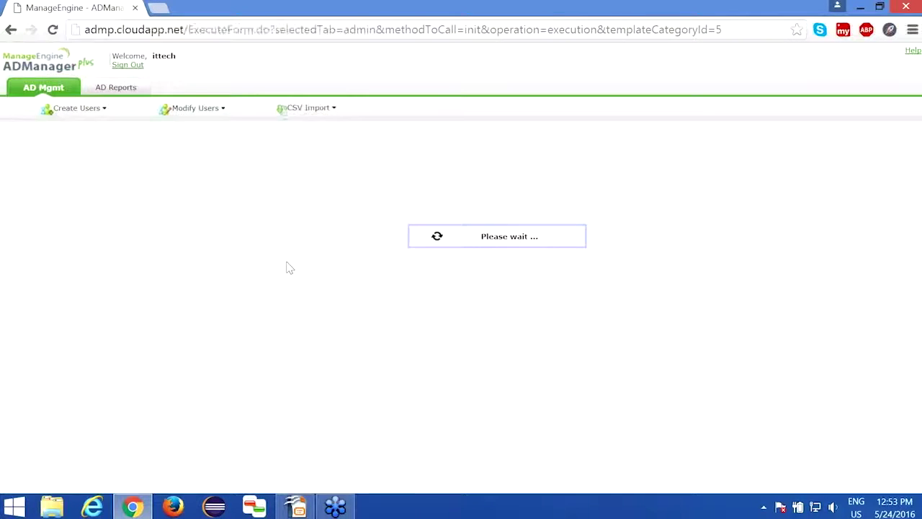
Review the Create Single User form's System Template and its fields
double_click(491, 179)
scroll(461, 188, "down", 3)
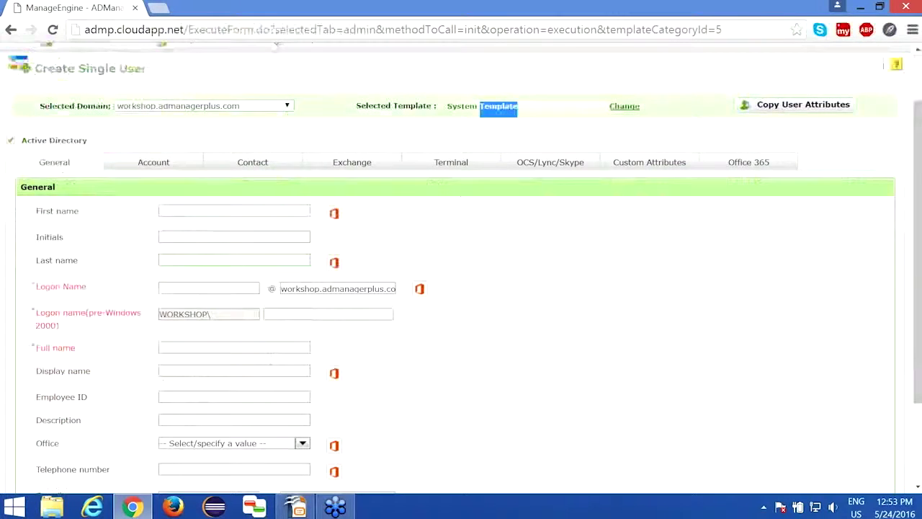
left_click_drag(34, 428, 108, 435)
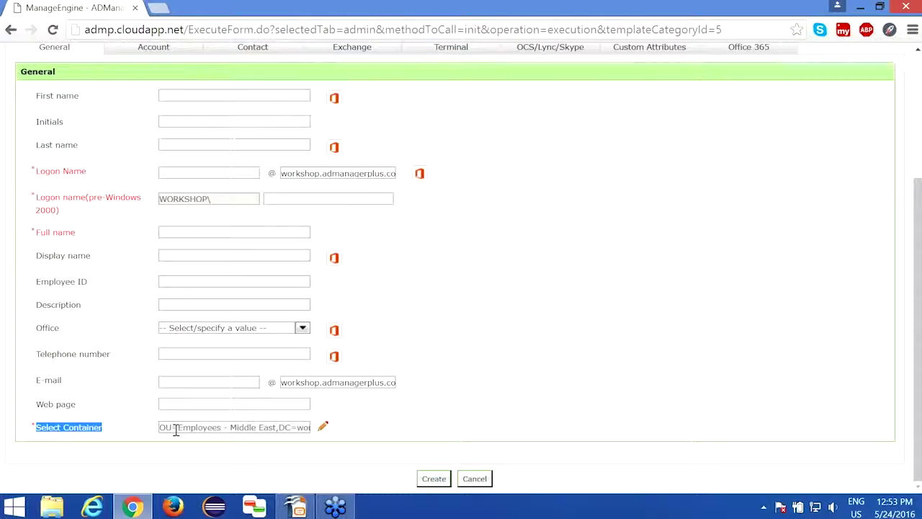
scroll(176, 429, "up", 1)
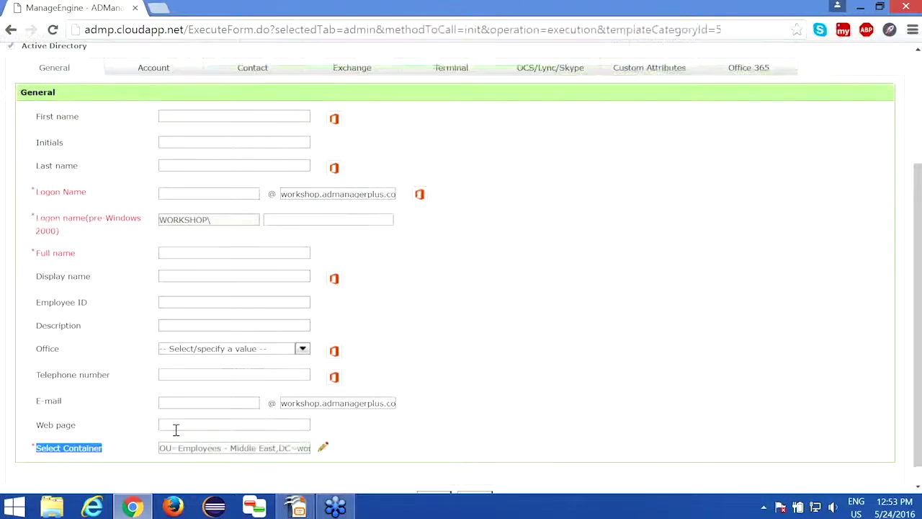
scroll(176, 429, "up", 3)
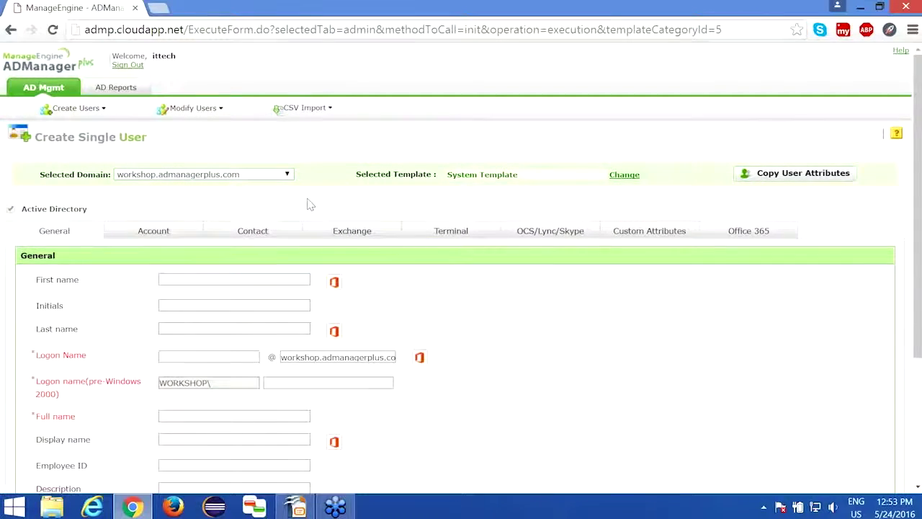
scroll(309, 204, "down", 3)
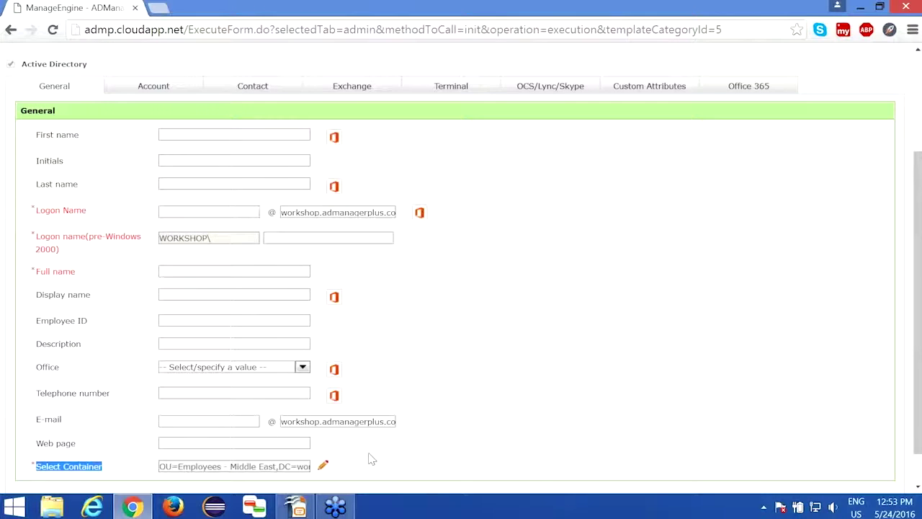
Confirm the container is OU=Employees - Middle East in the picker and close it unchanged
double_click(164, 466)
left_click_drag(200, 466, 277, 466)
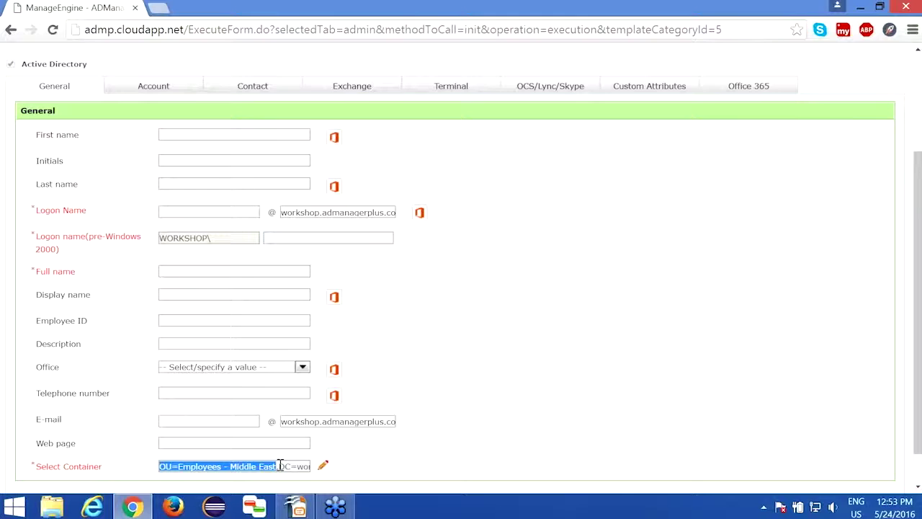
left_click(335, 457)
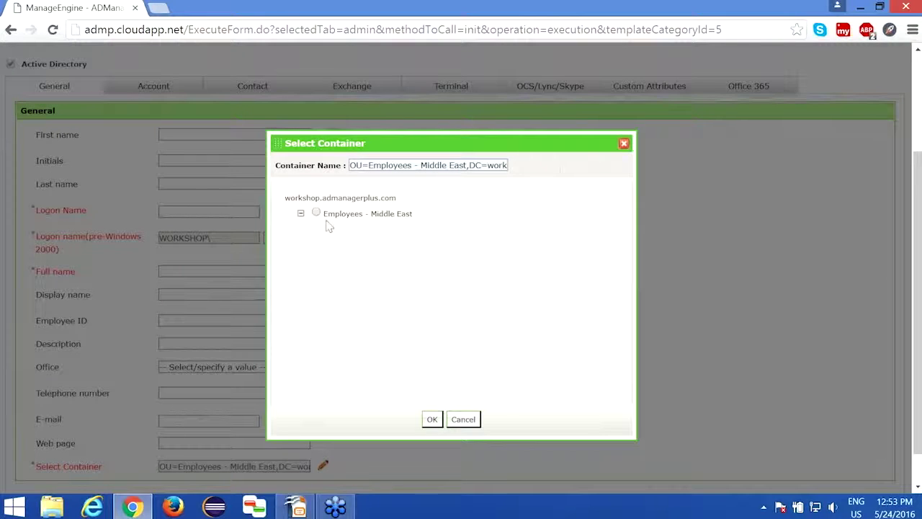
left_click_drag(323, 213, 427, 214)
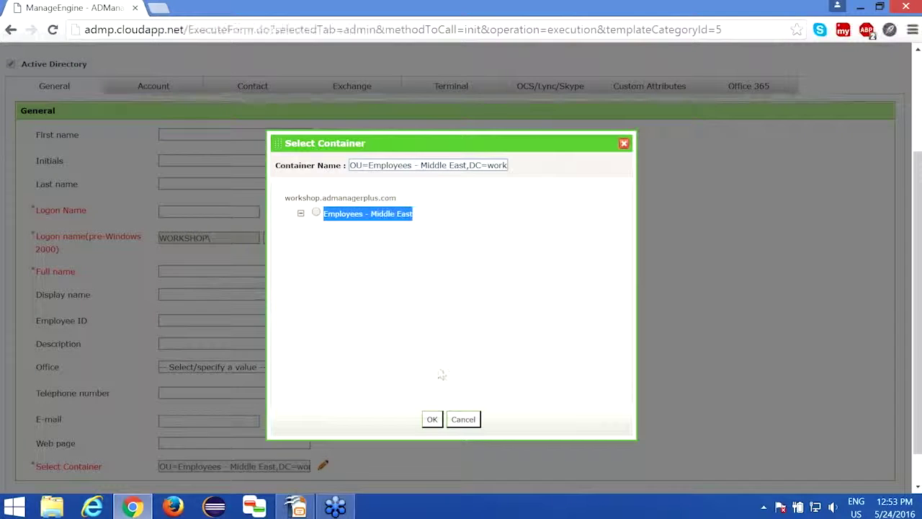
left_click(463, 421)
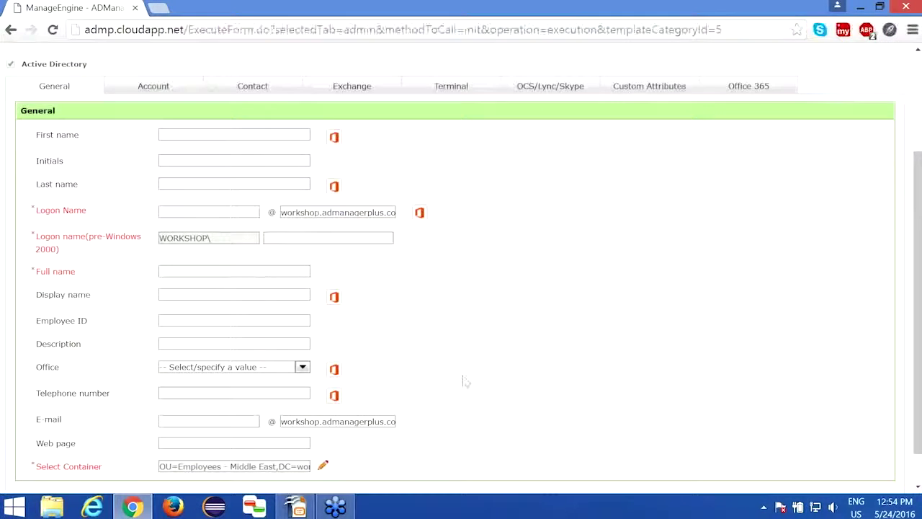
scroll(463, 381, "up", 3)
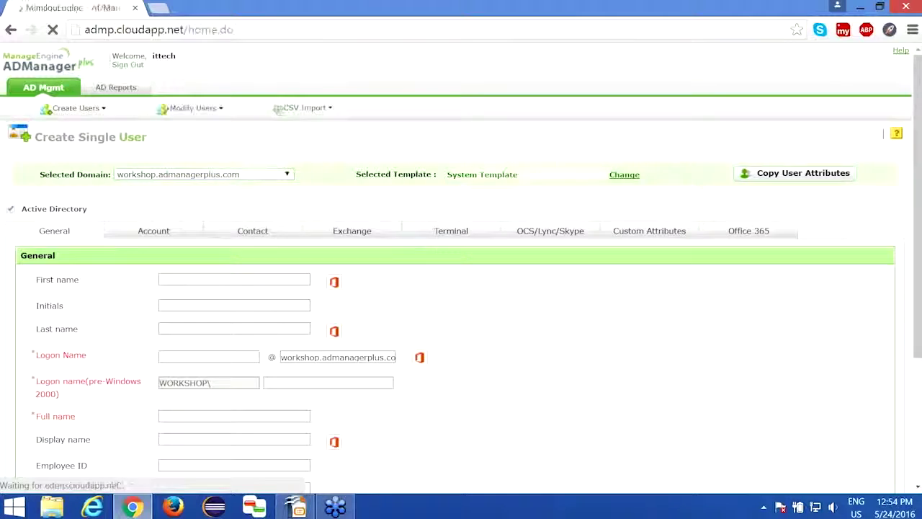
Log back in with the admin account under ADManager Plus Authentication
type("dmin")
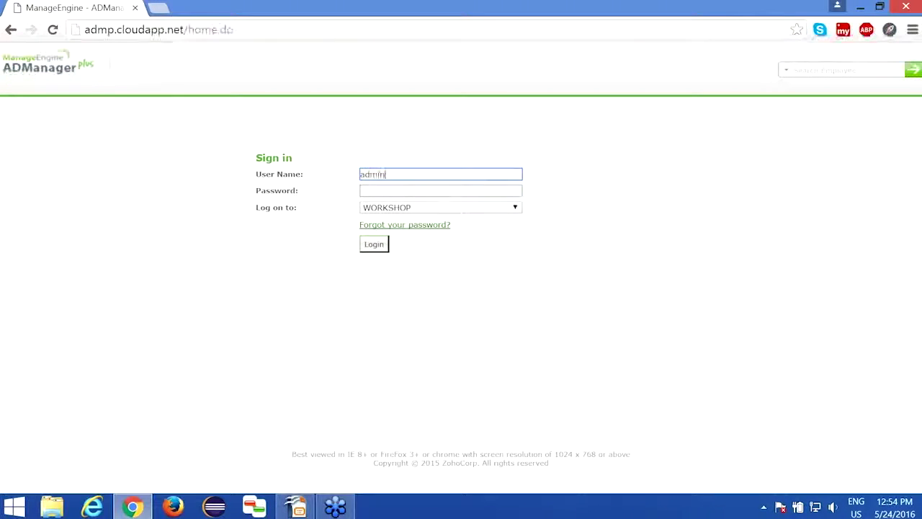
key("Tab")
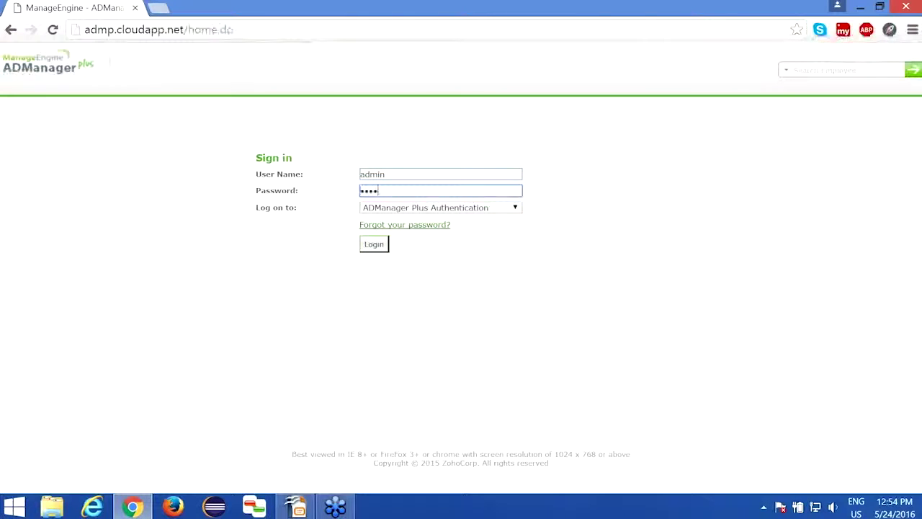
left_click(380, 245)
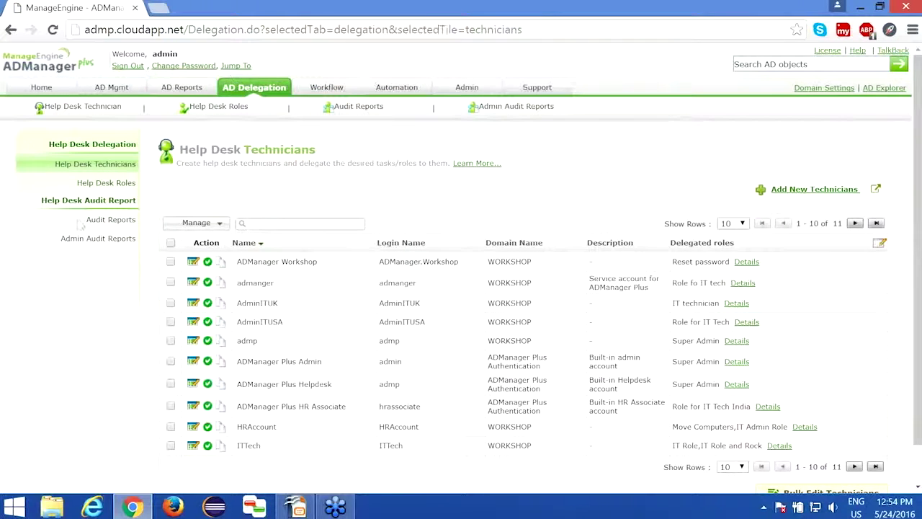
Open the Help Desk Audit Report and walk through technician, action, domain, time and status columns
left_click(110, 220)
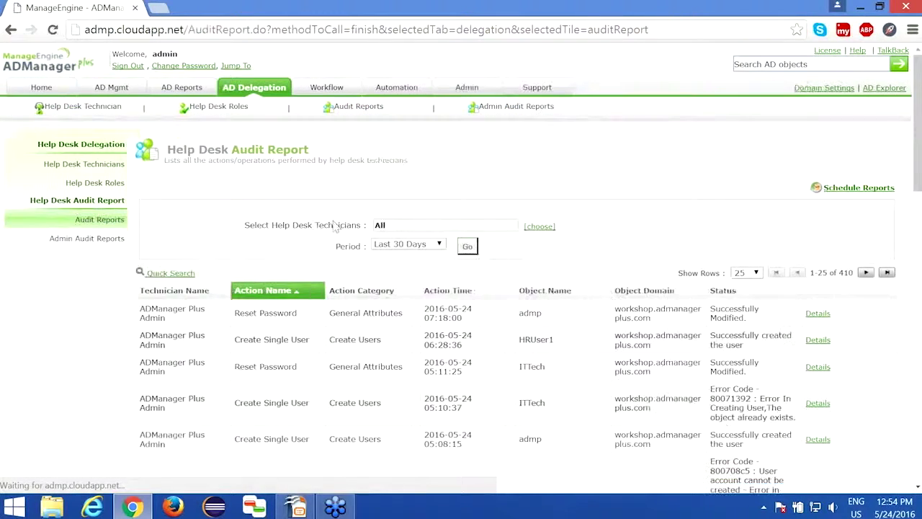
scroll(174, 254, "down", 1)
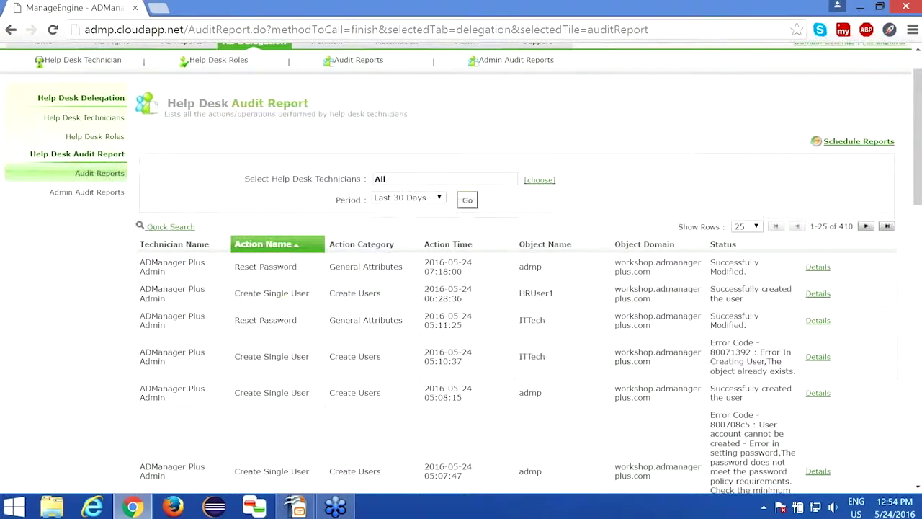
left_click_drag(174, 253, 138, 239)
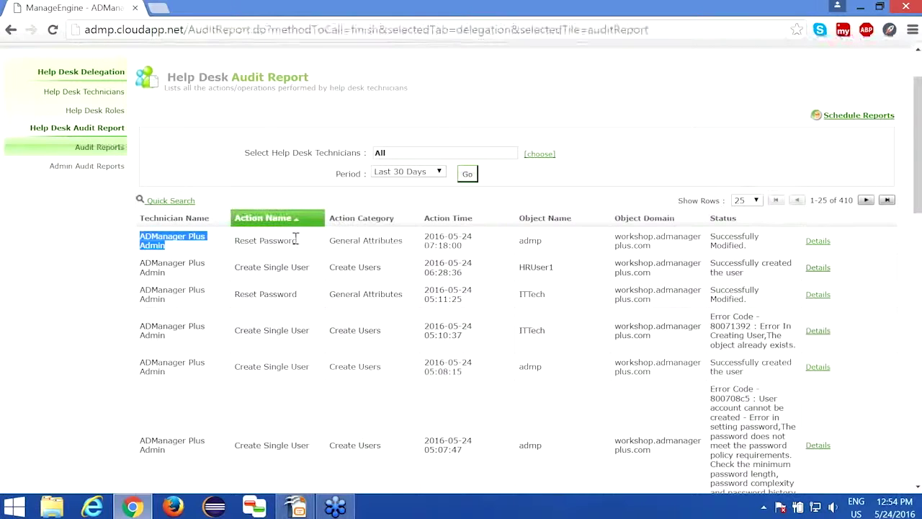
left_click_drag(296, 239, 234, 240)
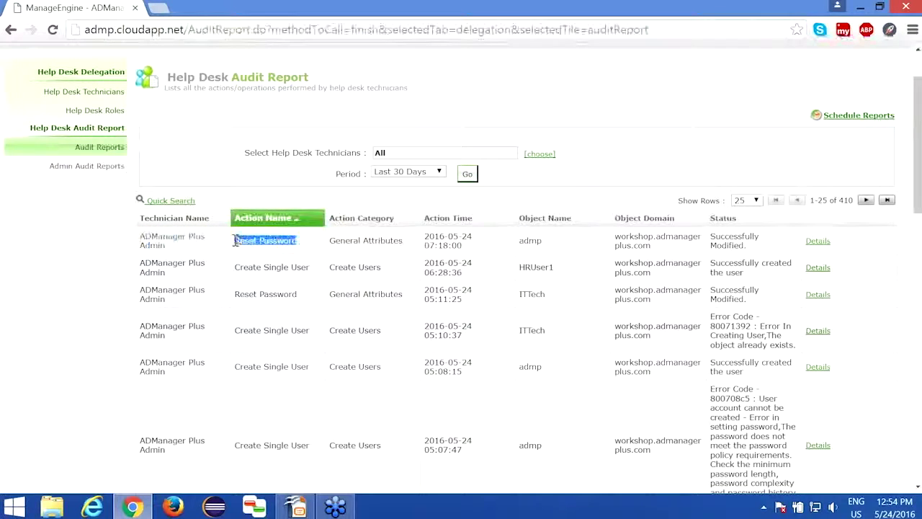
triple_click(661, 245)
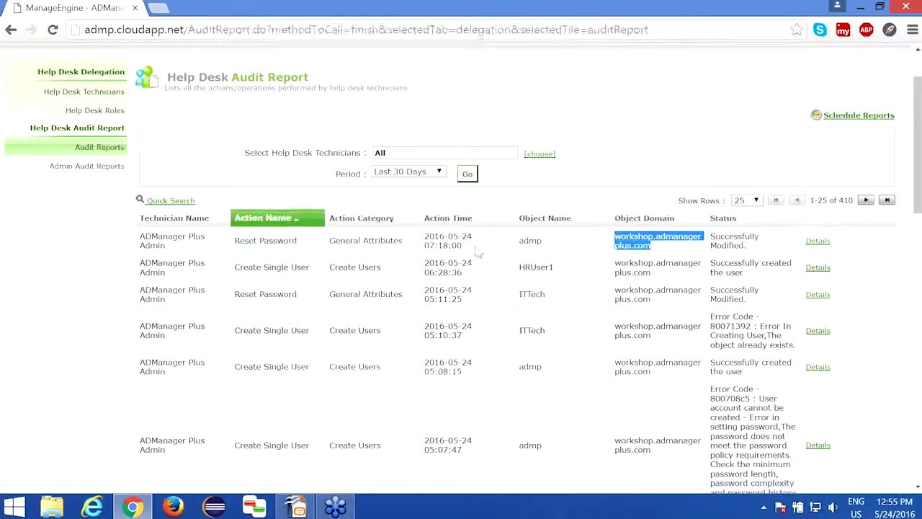
left_click_drag(470, 250, 423, 234)
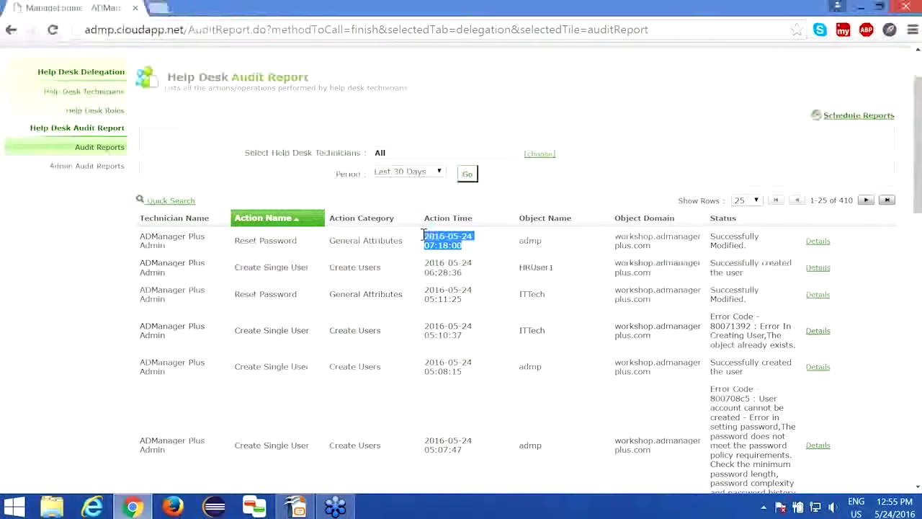
left_click_drag(746, 246, 710, 243)
left_click_drag(710, 317, 805, 349)
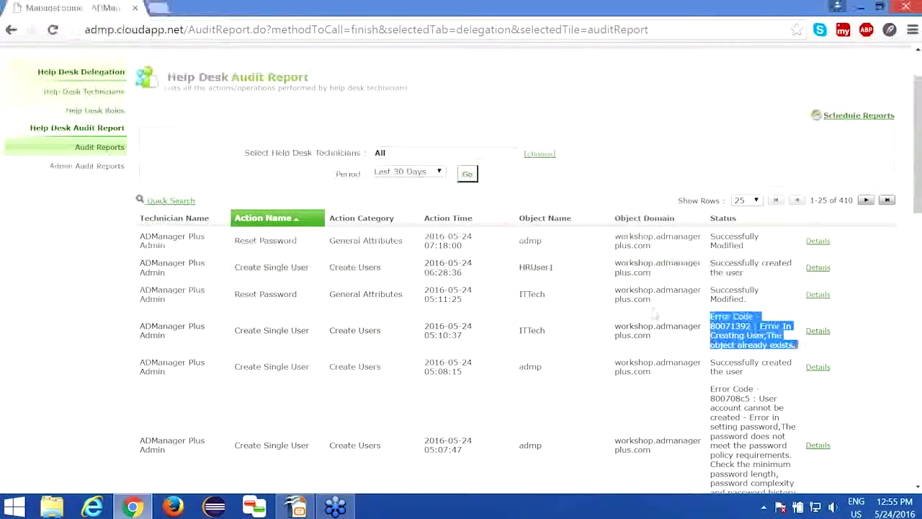
scroll(527, 323, "up", 1)
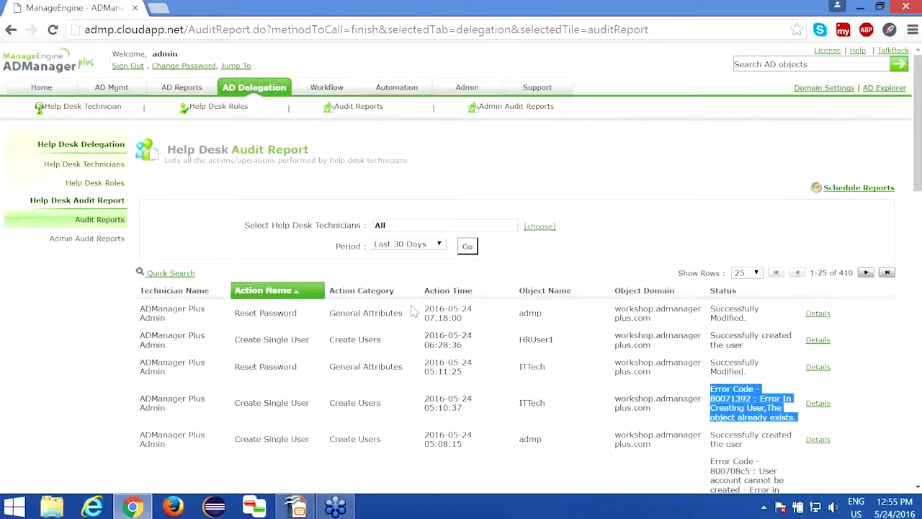
left_click(576, 233)
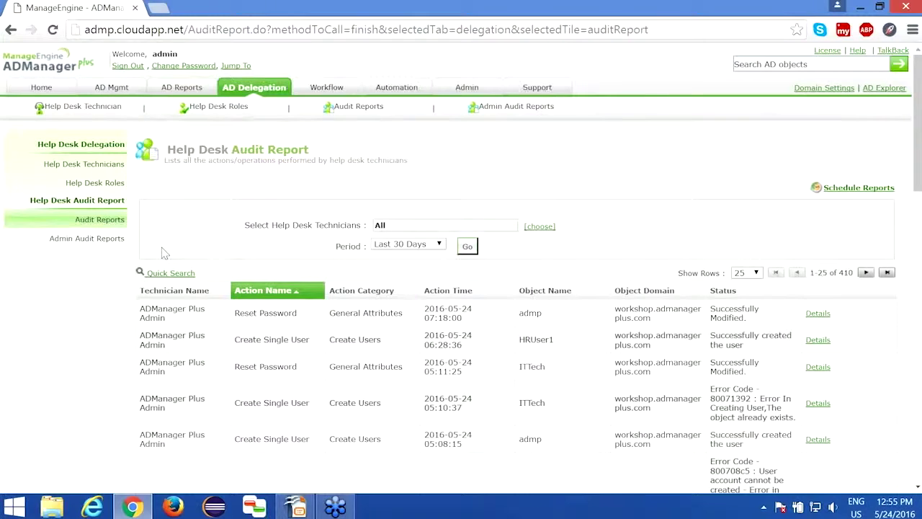
Check the Admin Audit Reports, then go to the Workflow tab's Business Workflow page
left_click(114, 239)
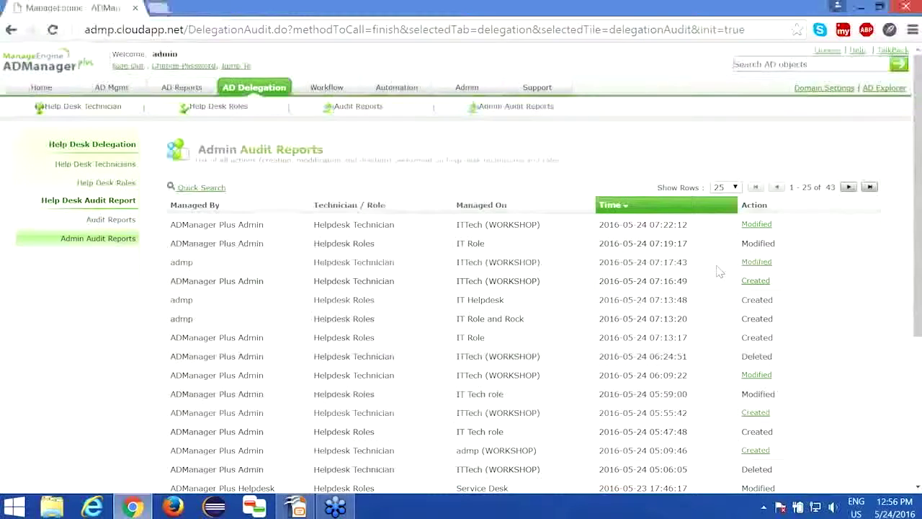
left_click(324, 89)
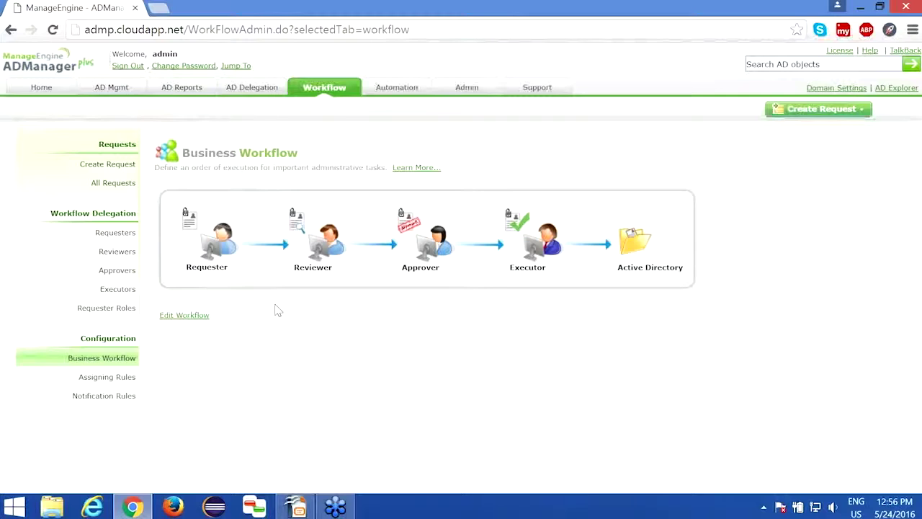
Edit the workflow and point out the Requester, Reviewer, Approver and Executor roles
left_click(189, 317)
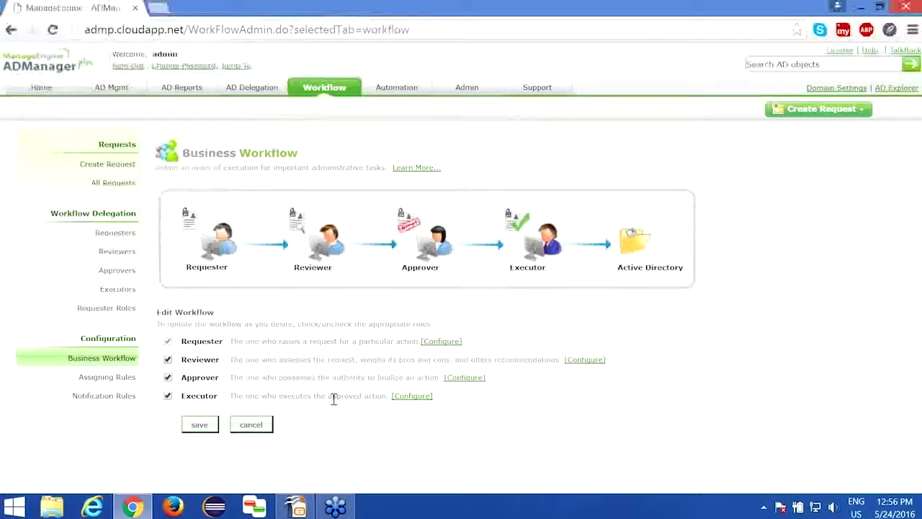
left_click_drag(182, 340, 227, 344)
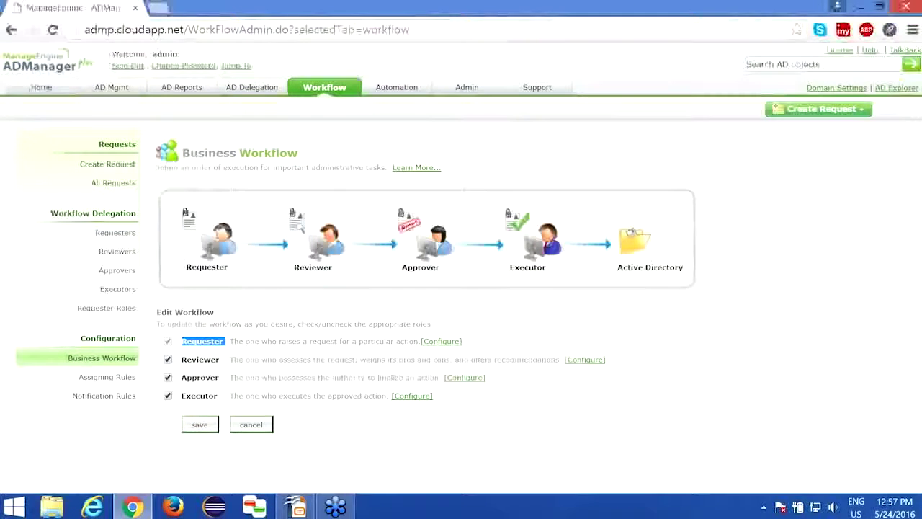
left_click_drag(182, 360, 221, 360)
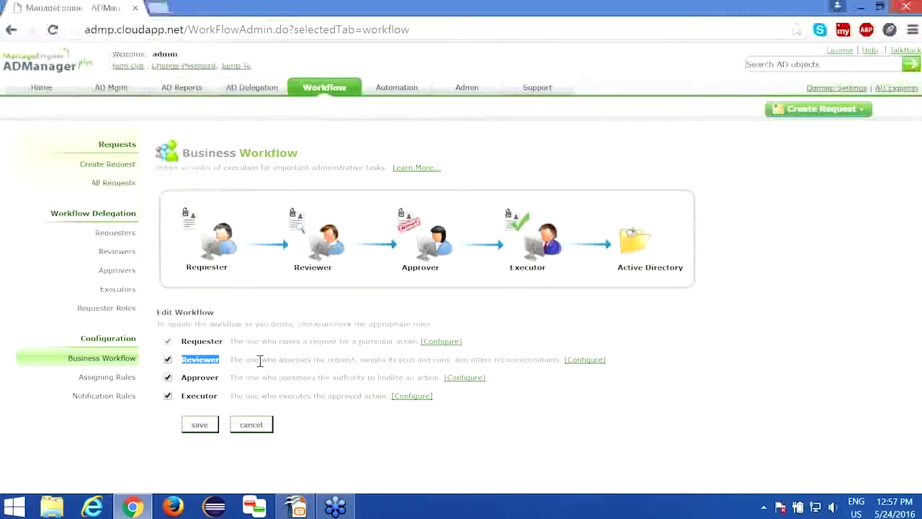
left_click(188, 380)
double_click(189, 379)
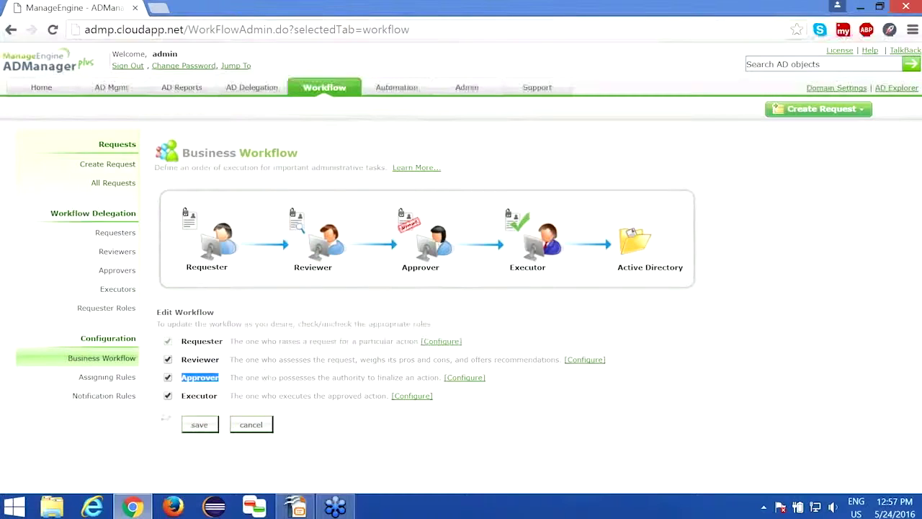
left_click_drag(182, 396, 218, 395)
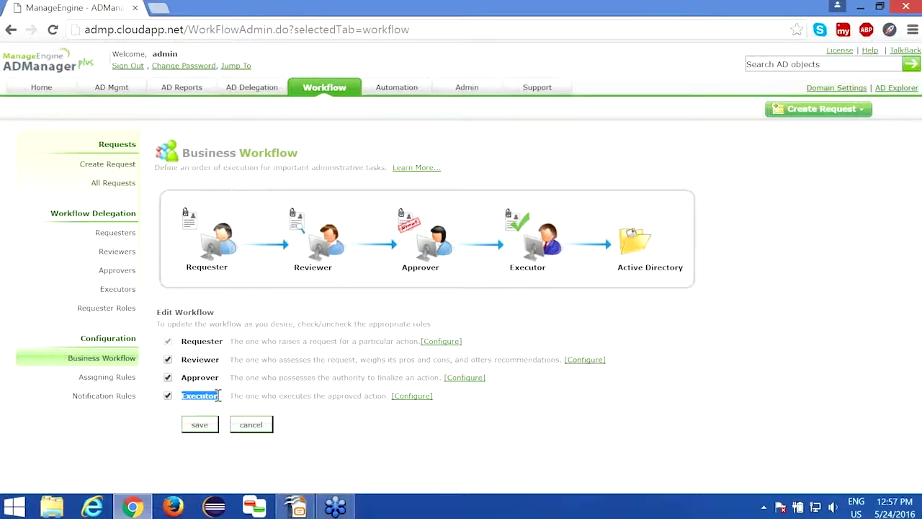
left_click_drag(180, 342, 224, 344)
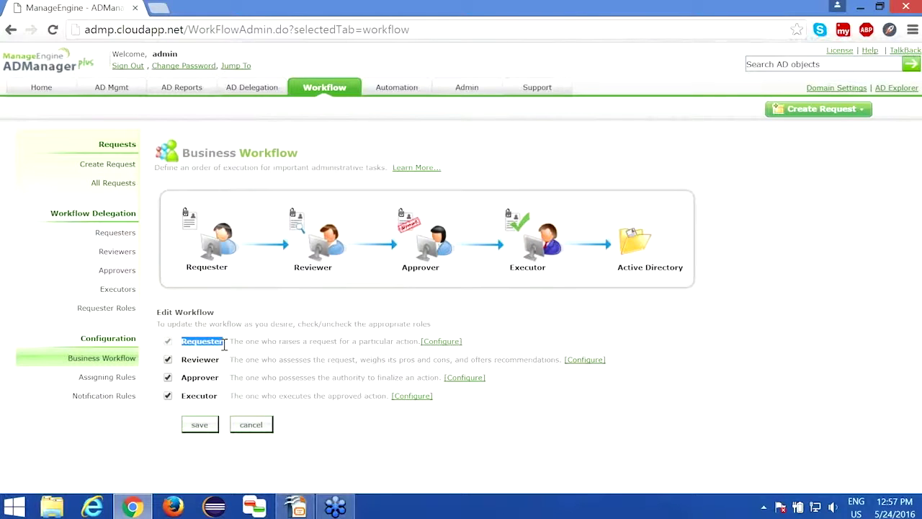
Uncheck Approver, save the workflow, and dismiss the success message
left_click(167, 377)
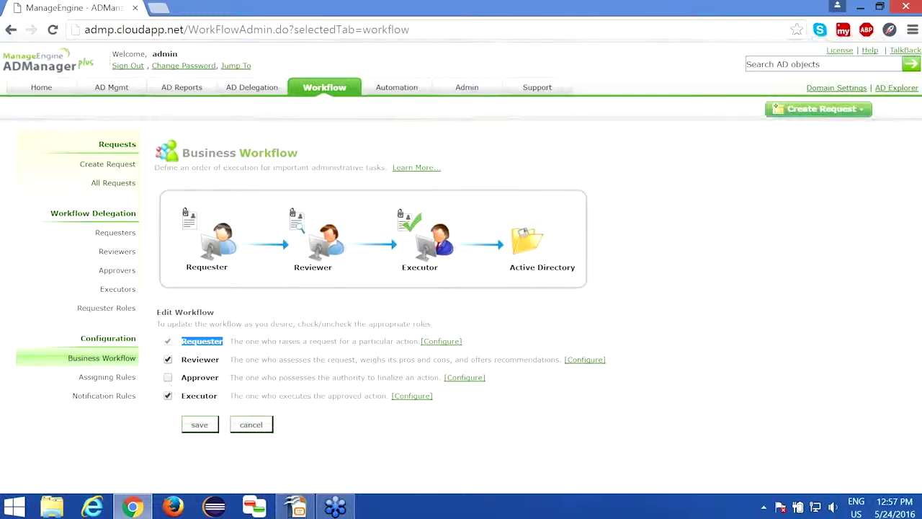
left_click(200, 427)
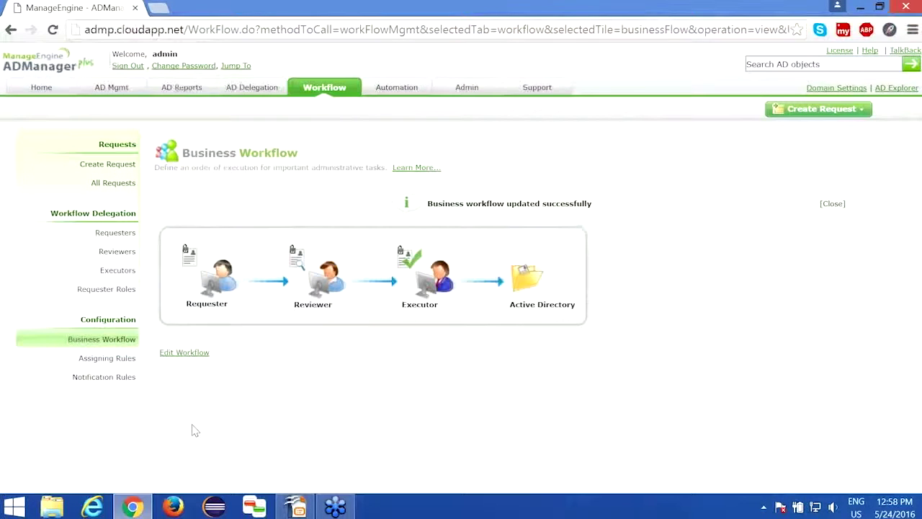
left_click(830, 205)
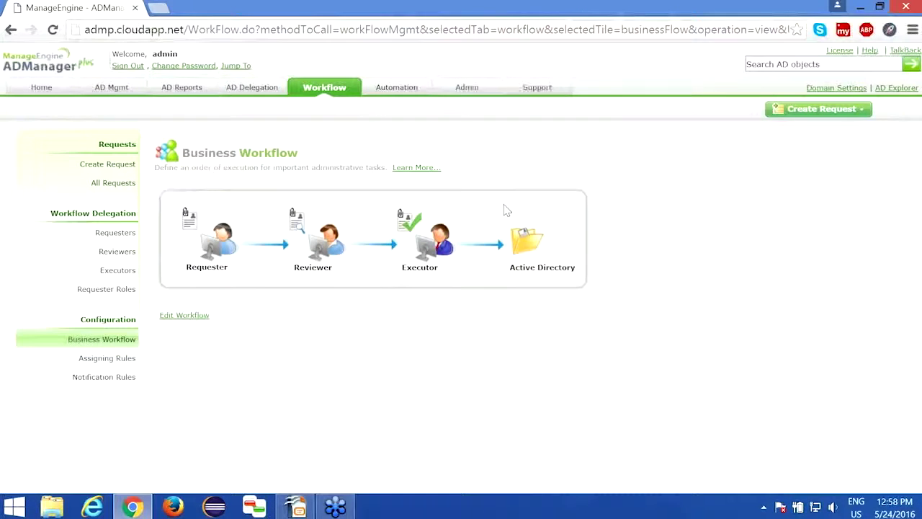
From the Requesters page, add a new requester from Active Directory and browse for users
left_click(116, 232)
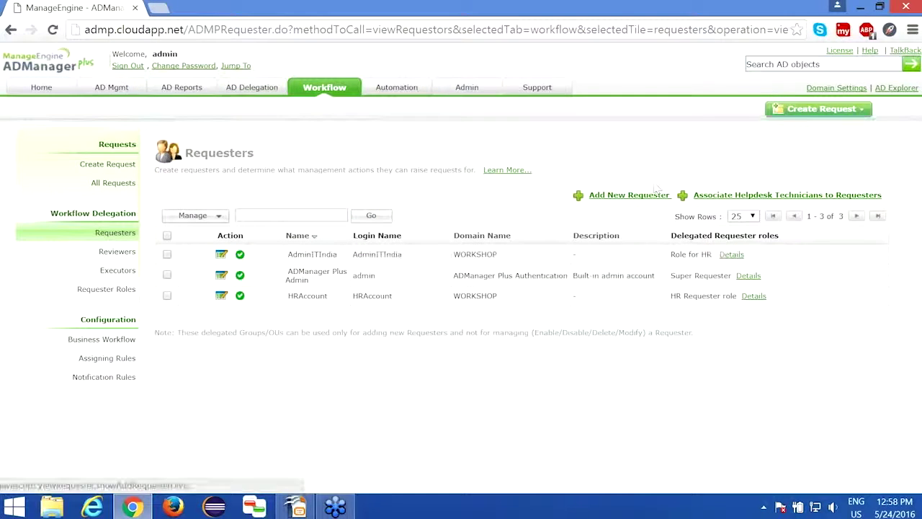
left_click(632, 202)
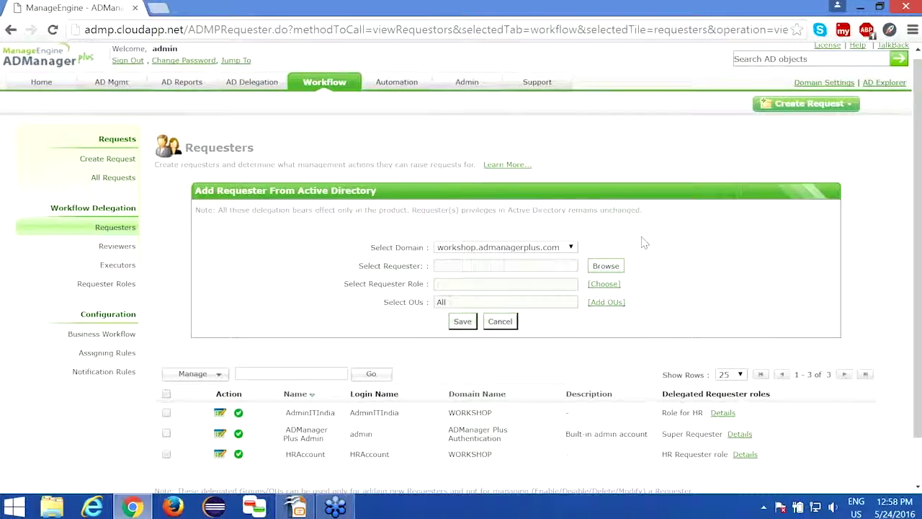
scroll(644, 241, "down", 1)
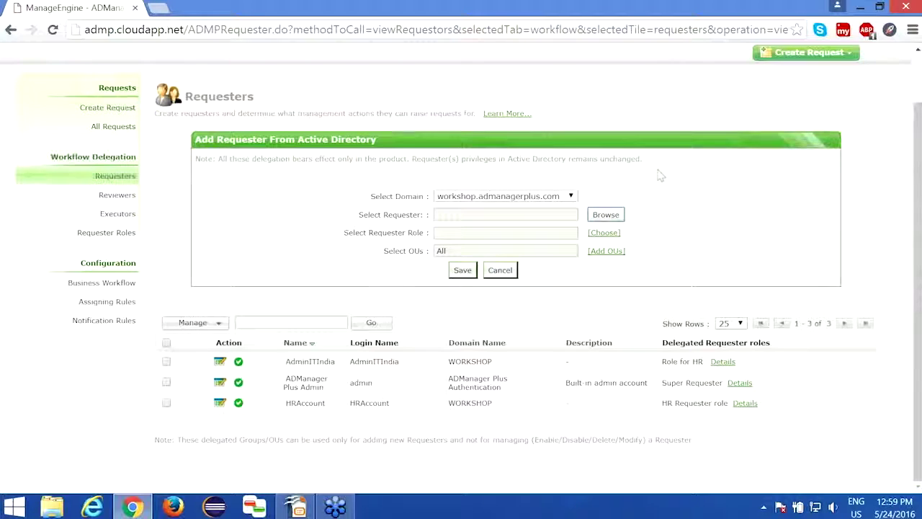
left_click(606, 213)
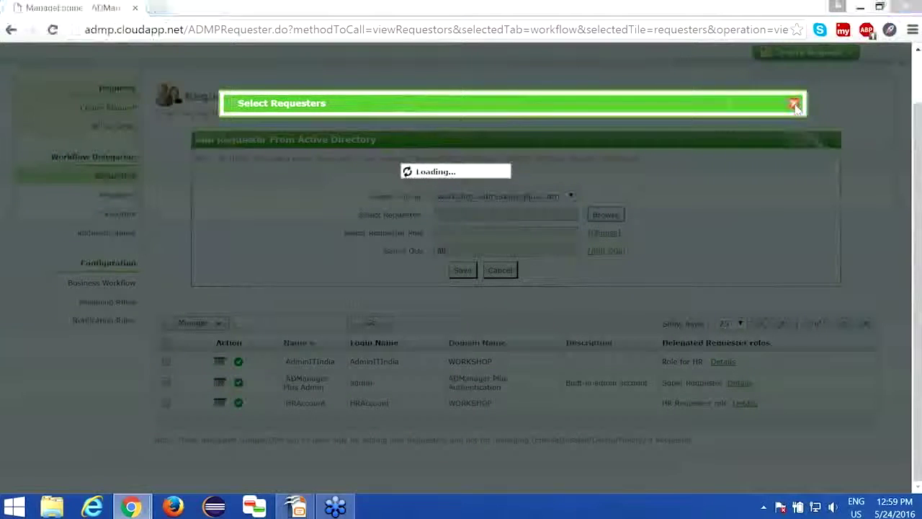
Search the Select Requesters list, tick HRUser1, and confirm with OK
left_click(588, 193)
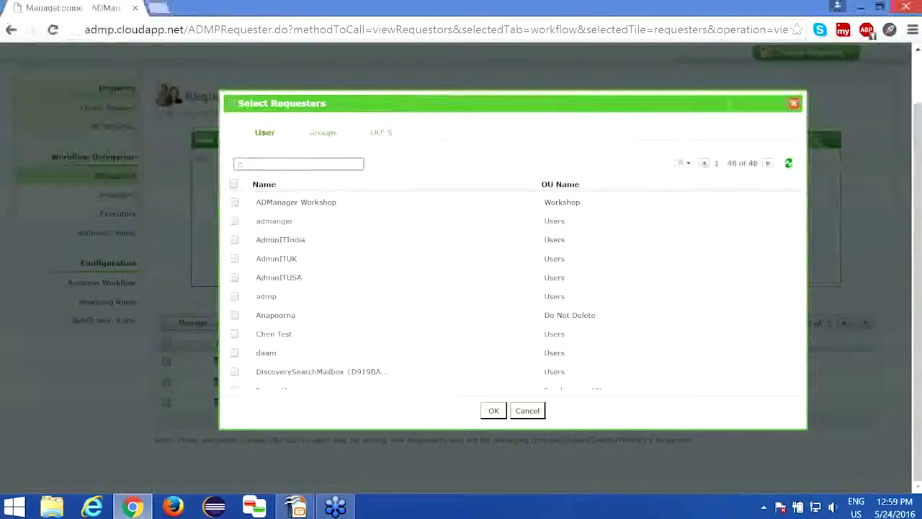
type("It")
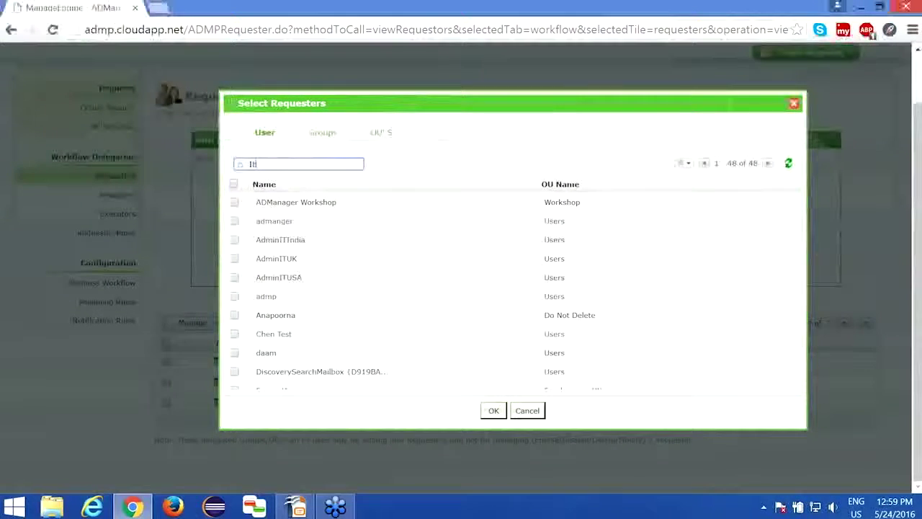
type("Hi")
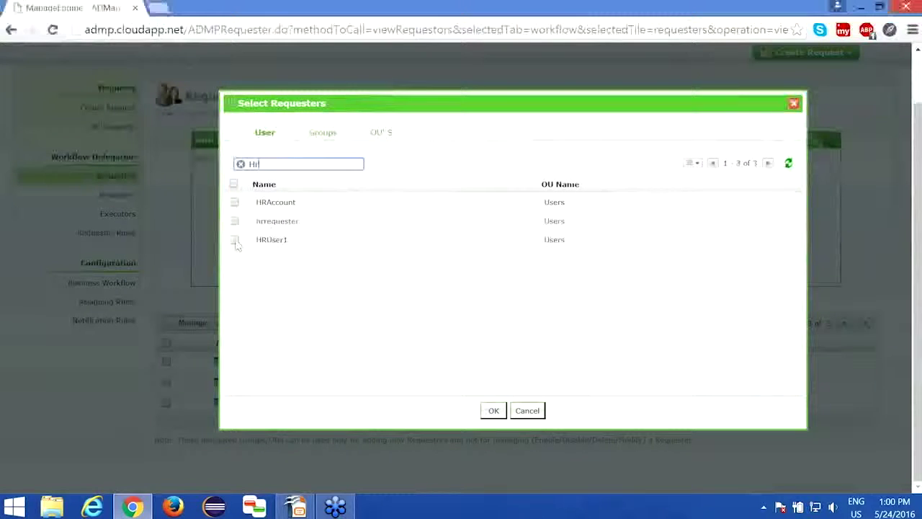
left_click(235, 242)
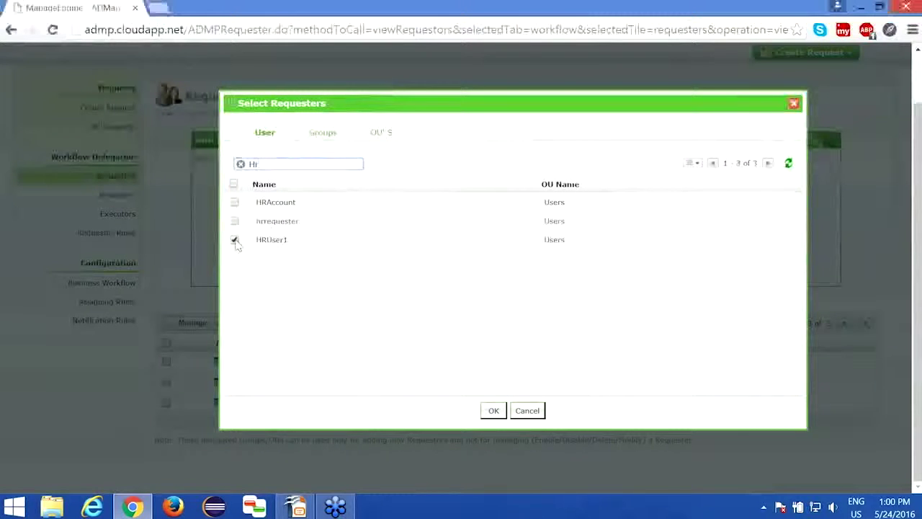
left_click(494, 410)
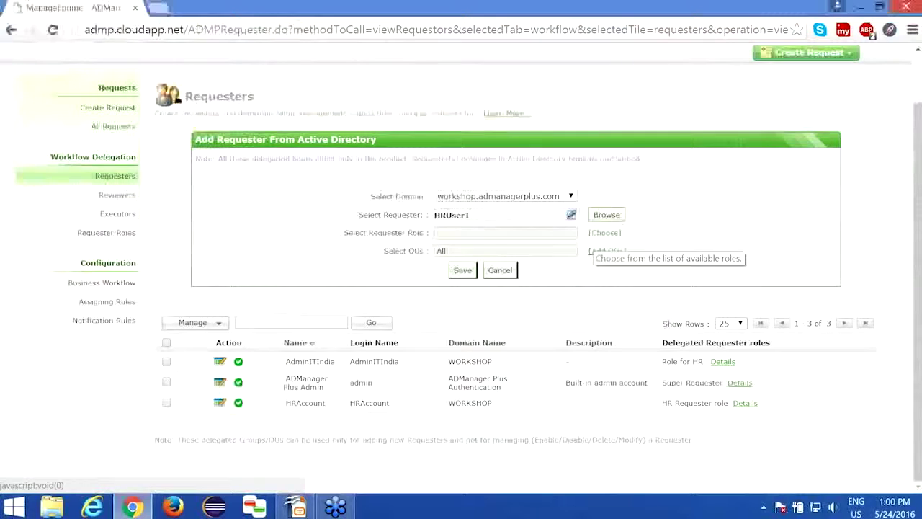
Give HRUser1 the User Creation role, save the requester, and go to Requester Roles
left_click(604, 232)
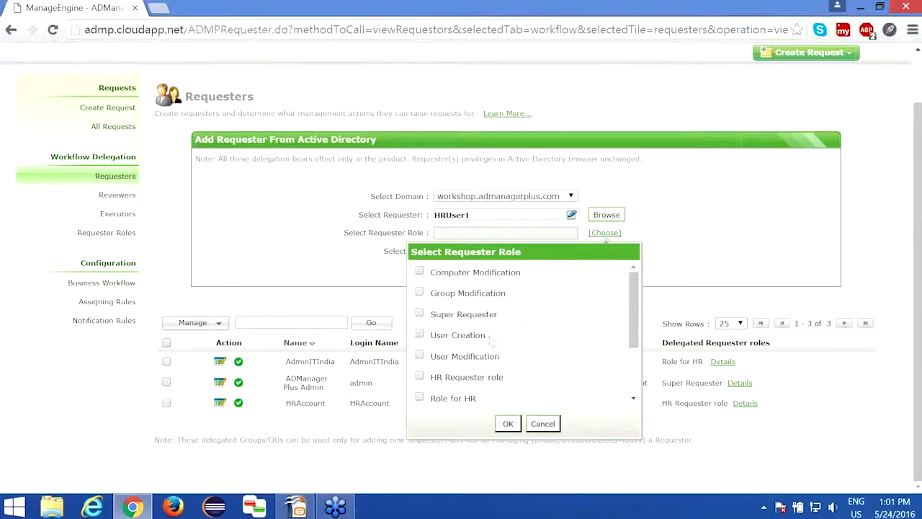
left_click(420, 336)
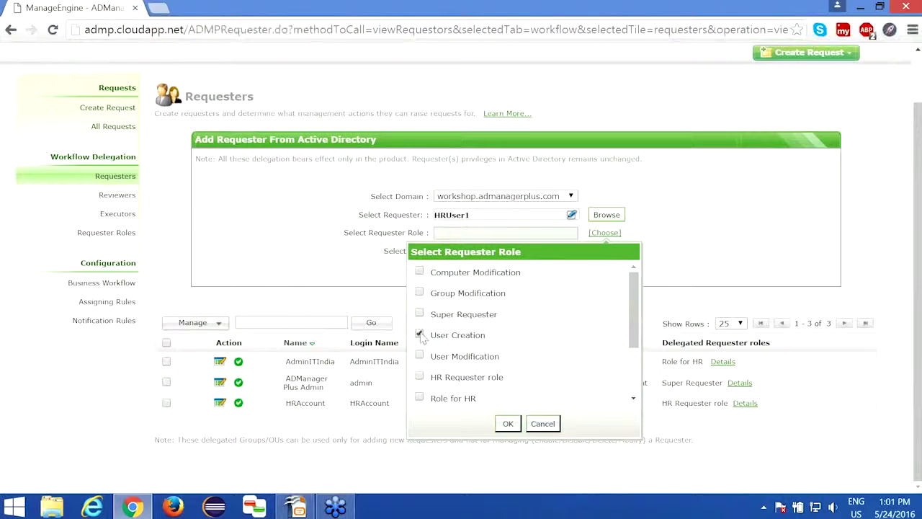
left_click(507, 424)
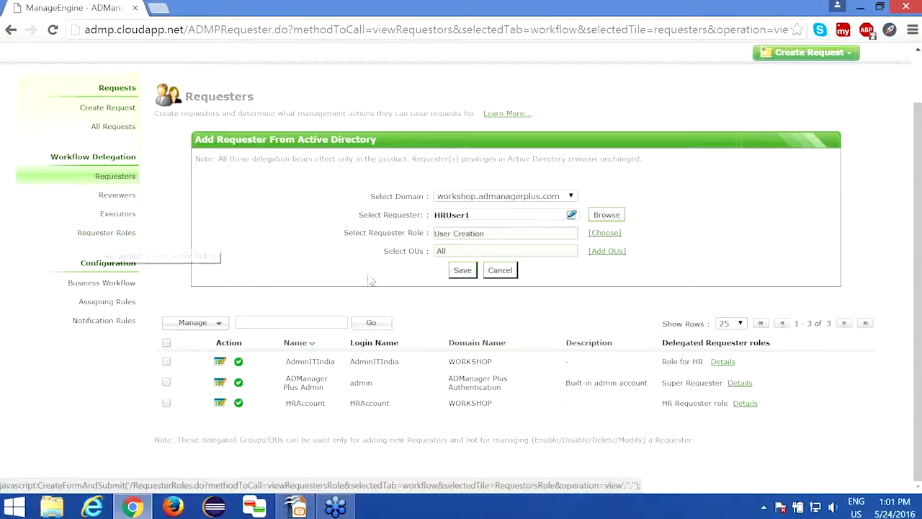
left_click(463, 271)
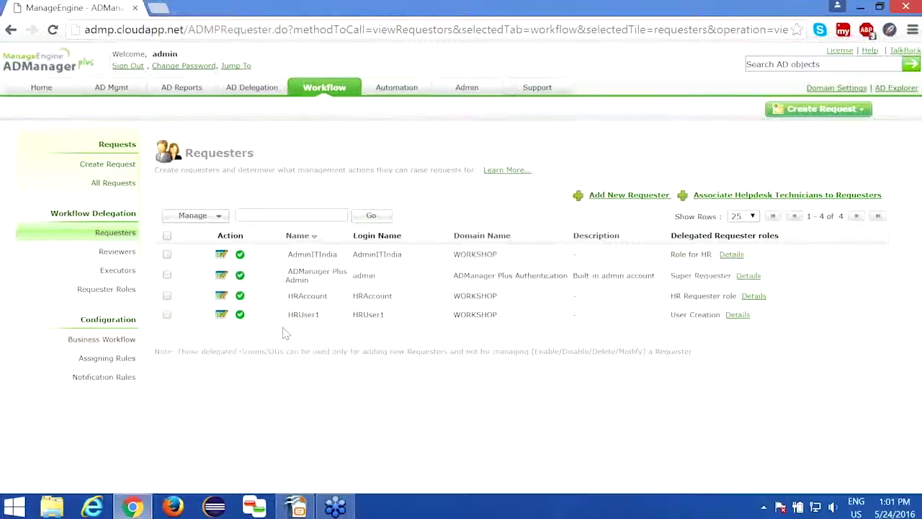
left_click_drag(292, 317, 323, 315)
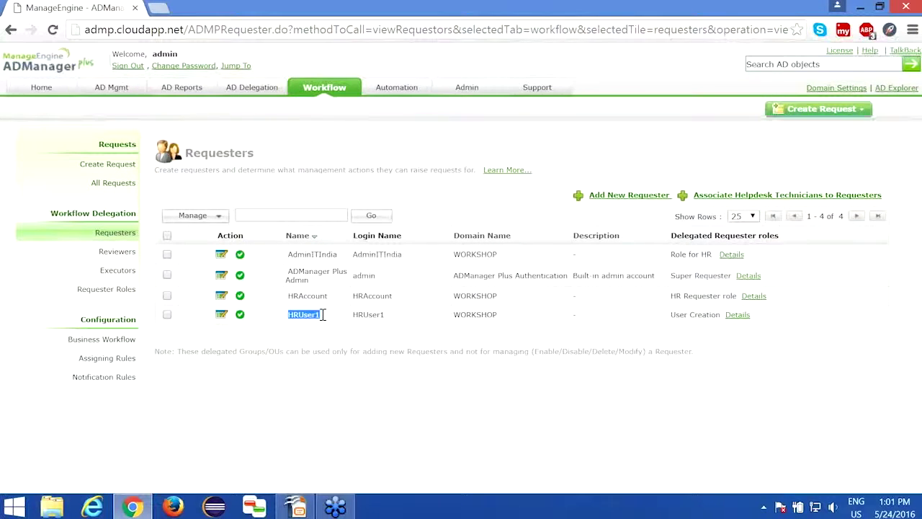
left_click(107, 289)
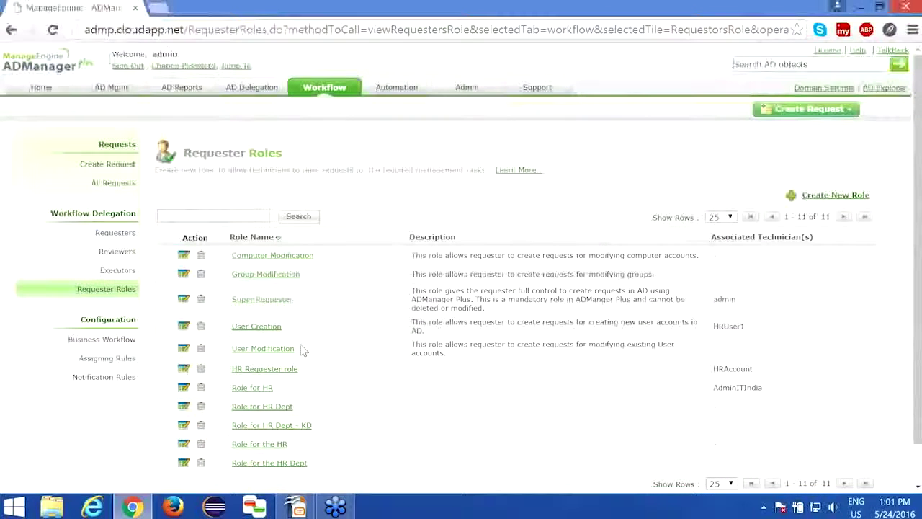
Draft a role 'HR role' with Create Users rights, then leave for Requesters without saving
left_click_drag(305, 368, 363, 306)
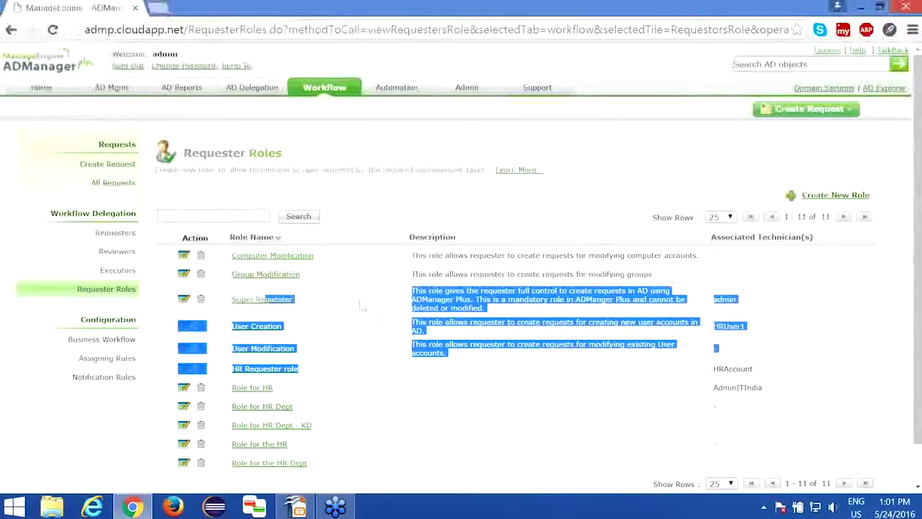
left_click(807, 195)
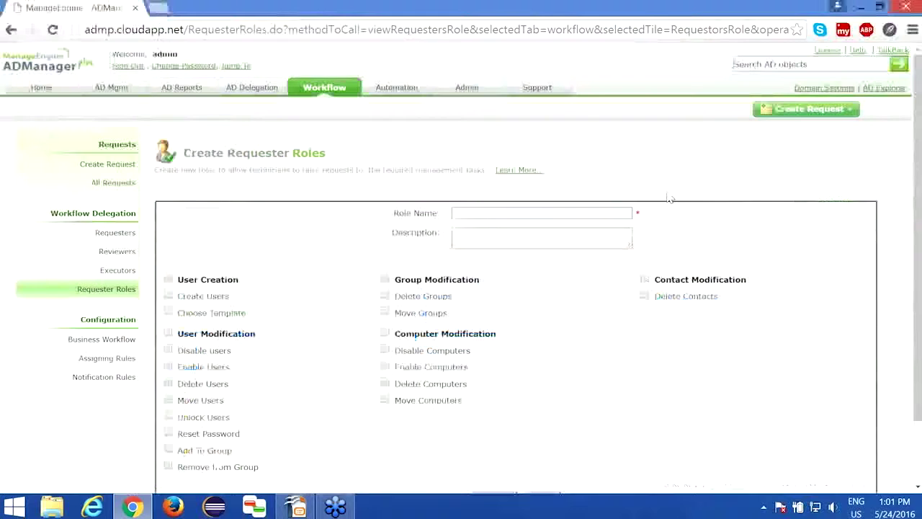
left_click(507, 215)
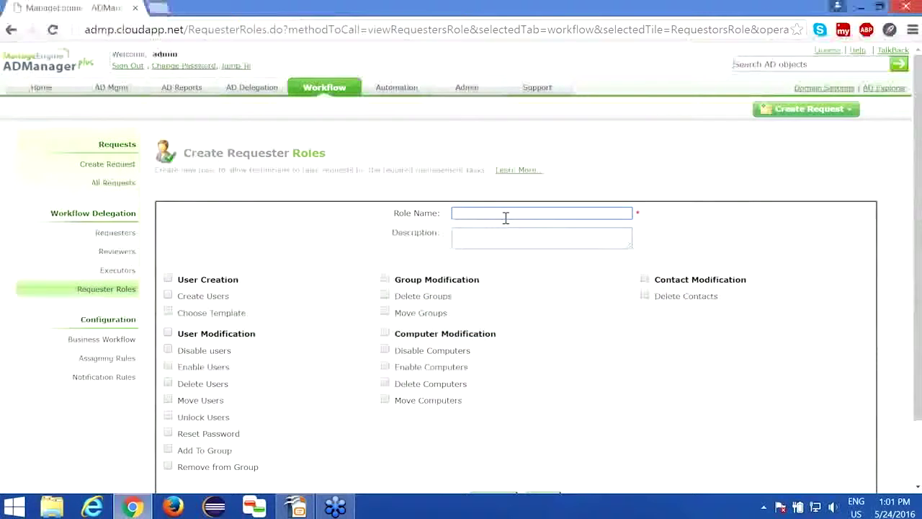
type("HR role")
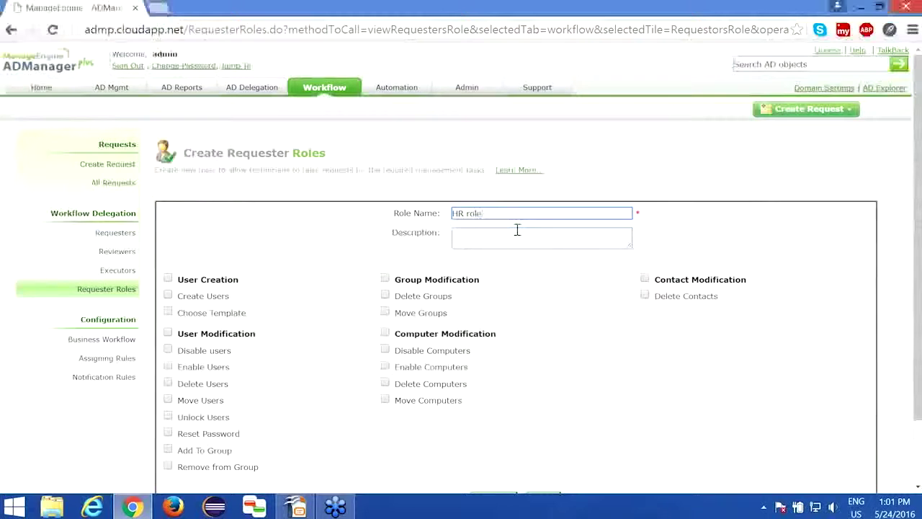
scroll(516, 229, "down", 1)
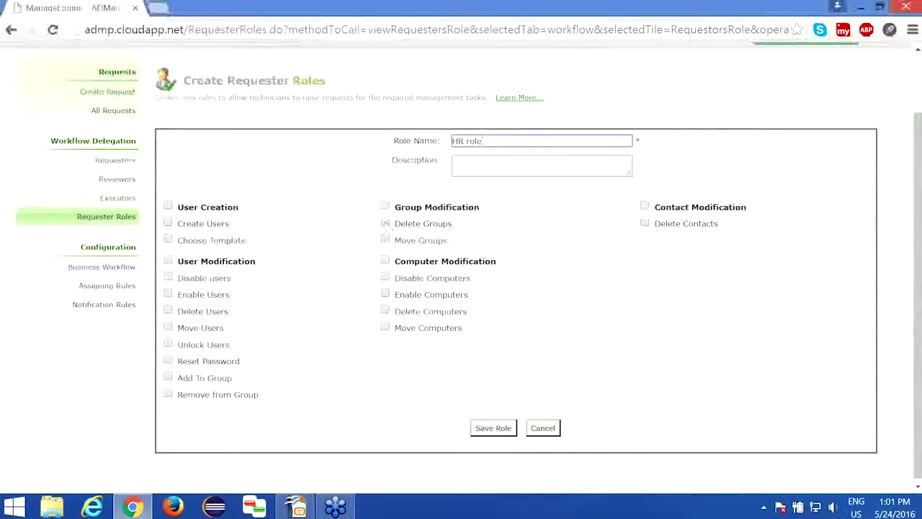
left_click(168, 224)
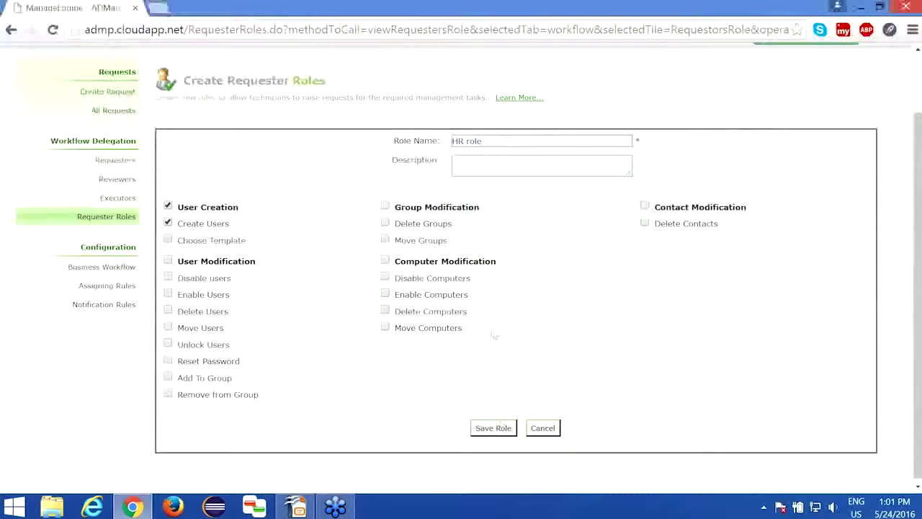
scroll(494, 332, "up", 1)
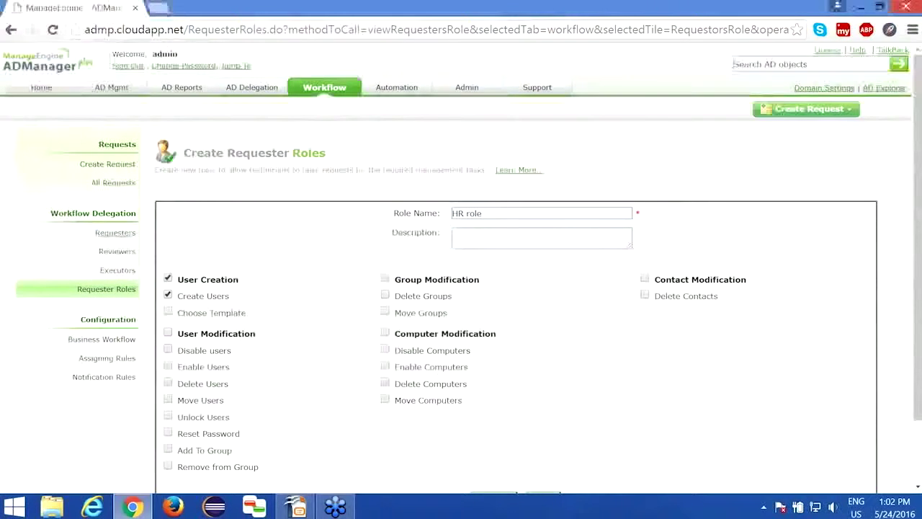
left_click(115, 232)
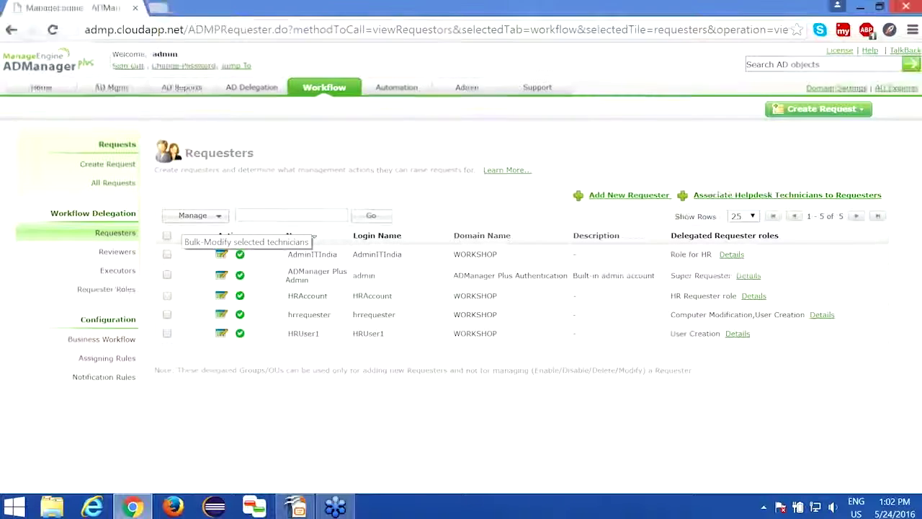
Sign out and try logging in twice with the HR user's account and password, which fails
left_click(128, 66)
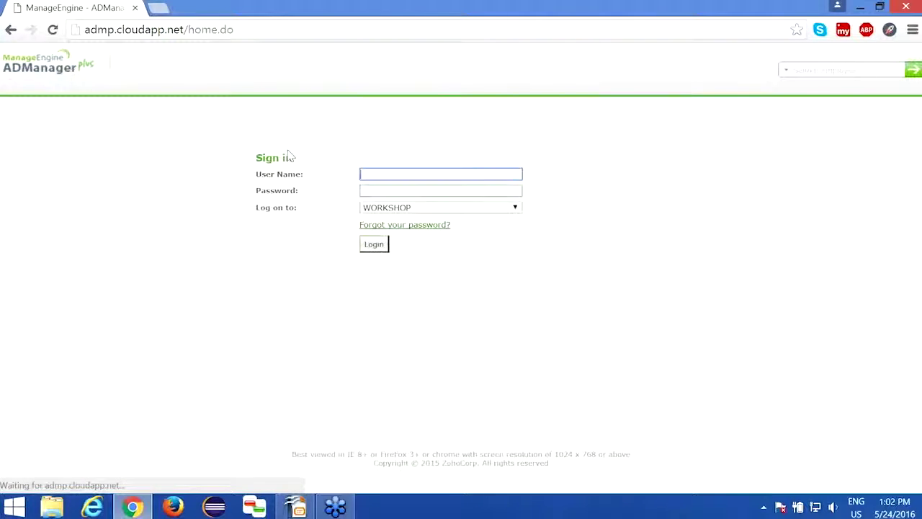
type("ad")
type("user1")
key("Tab")
type("••••••••")
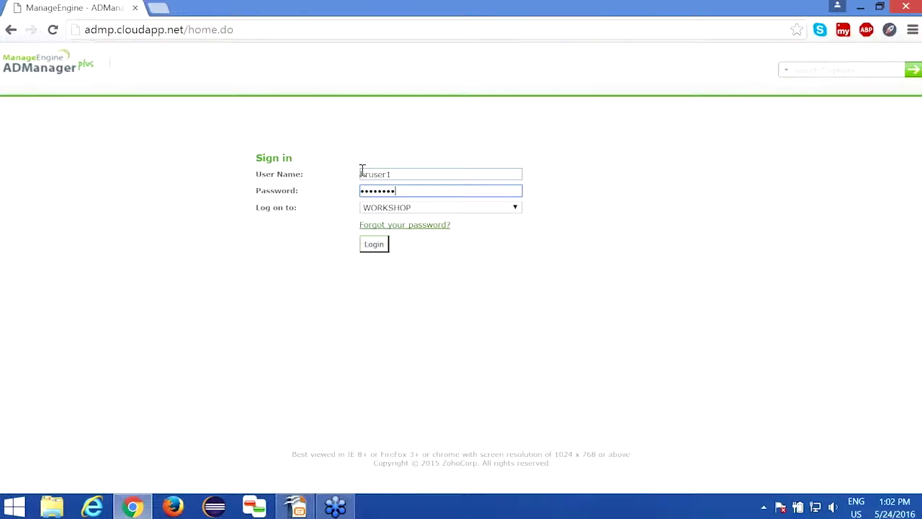
key("Return")
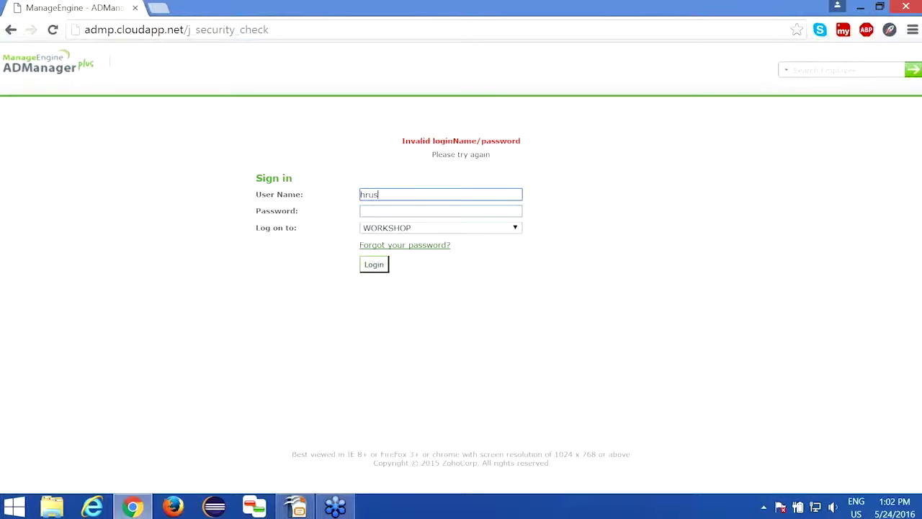
key("Tab")
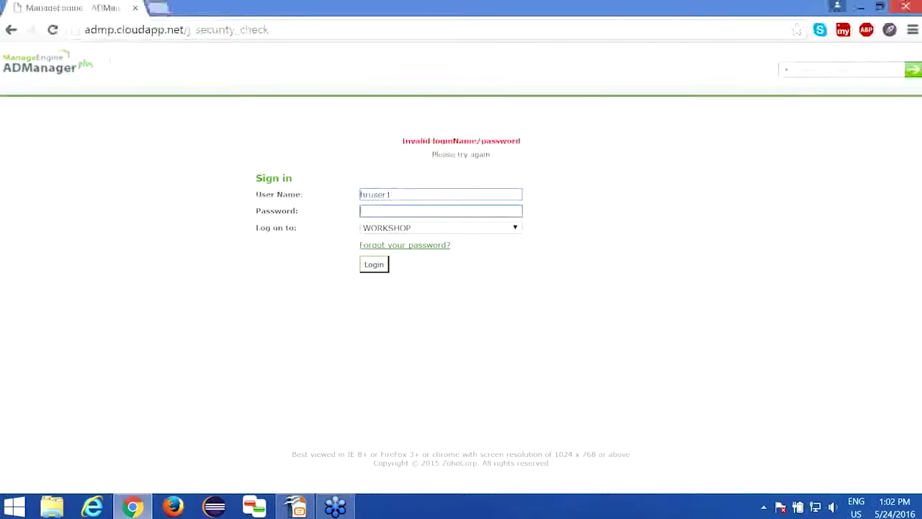
type("•••••")
key("Return")
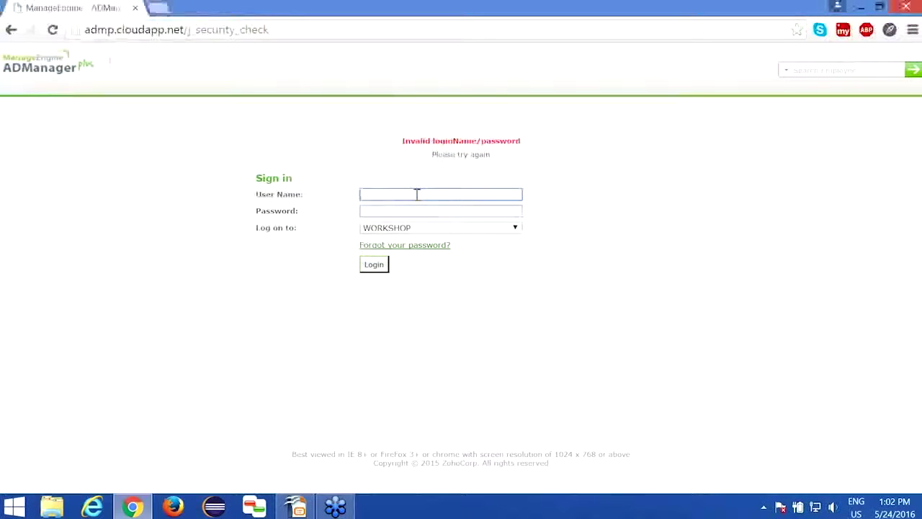
Sign back in as admin with ADManager Plus Authentication
type("admin")
key("Tab")
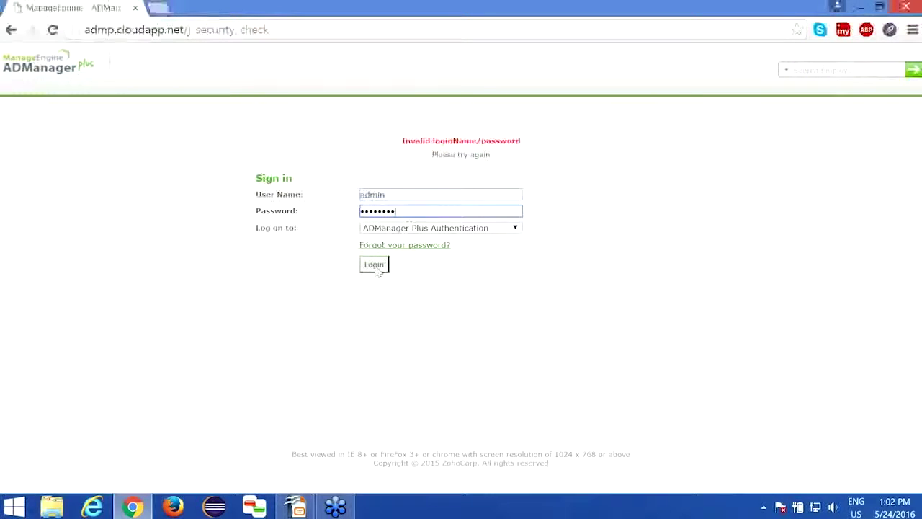
key("Return")
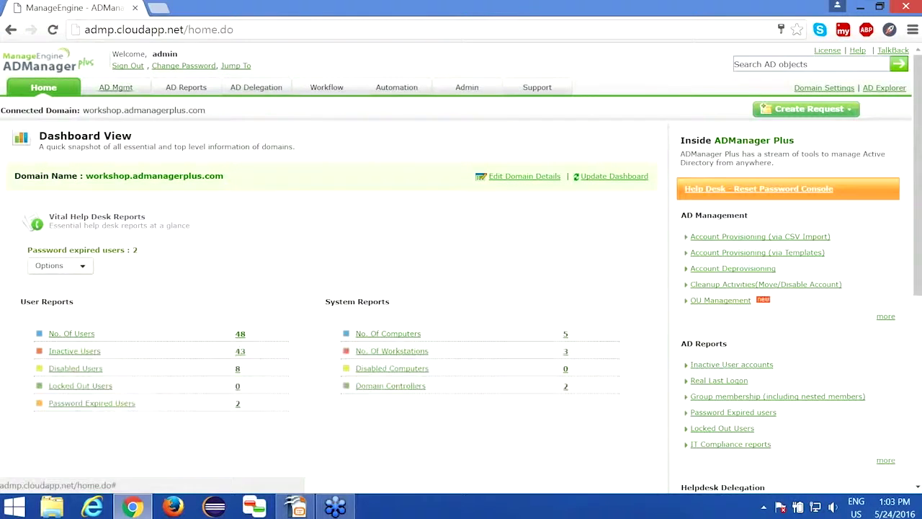
Go to the Workflow tab's Create Request page listing user, group, computer and contact requests
left_click(327, 88)
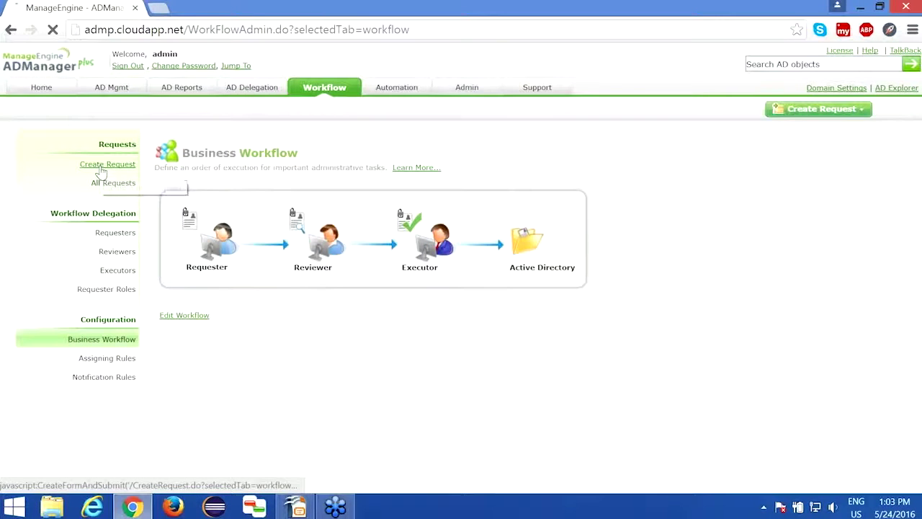
left_click(102, 173)
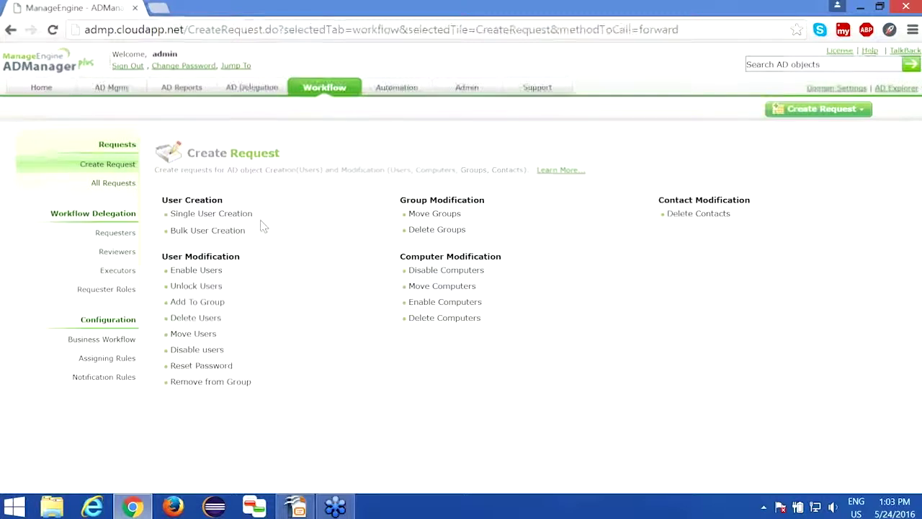
Start a single-user creation request with first name John, auto-filling the logon, full and display names
left_click(211, 214)
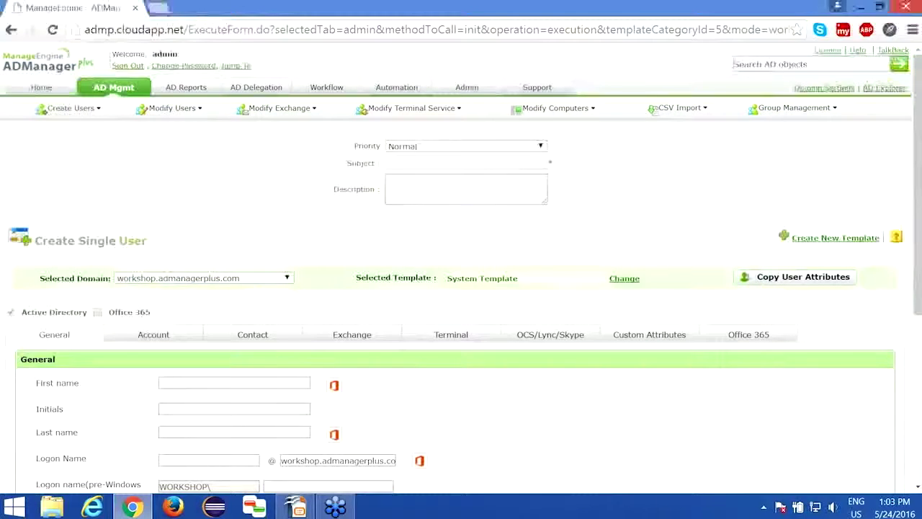
scroll(241, 312, "down", 1)
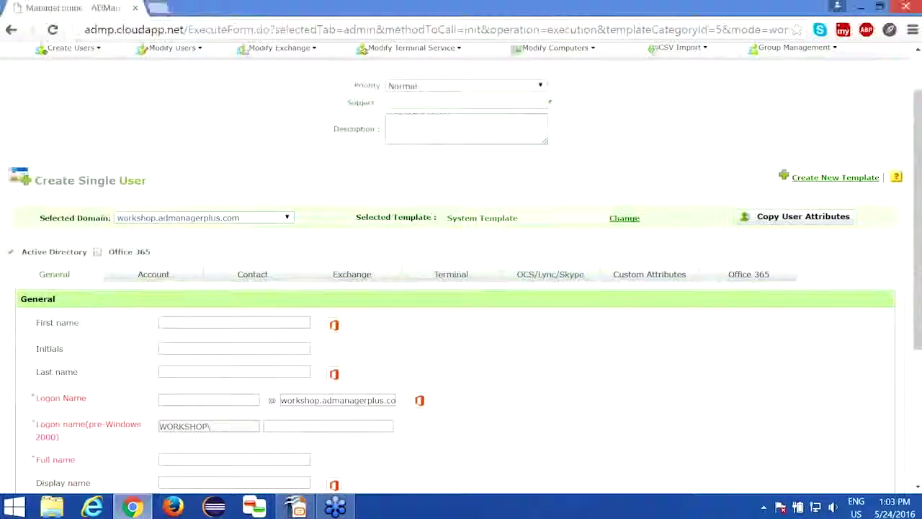
left_click(241, 313)
type("jil")
type("n")
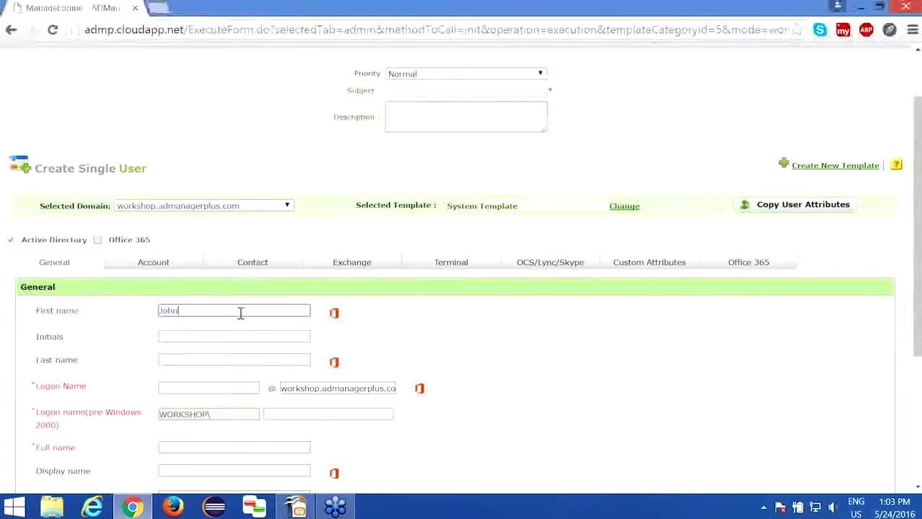
key("Tab")
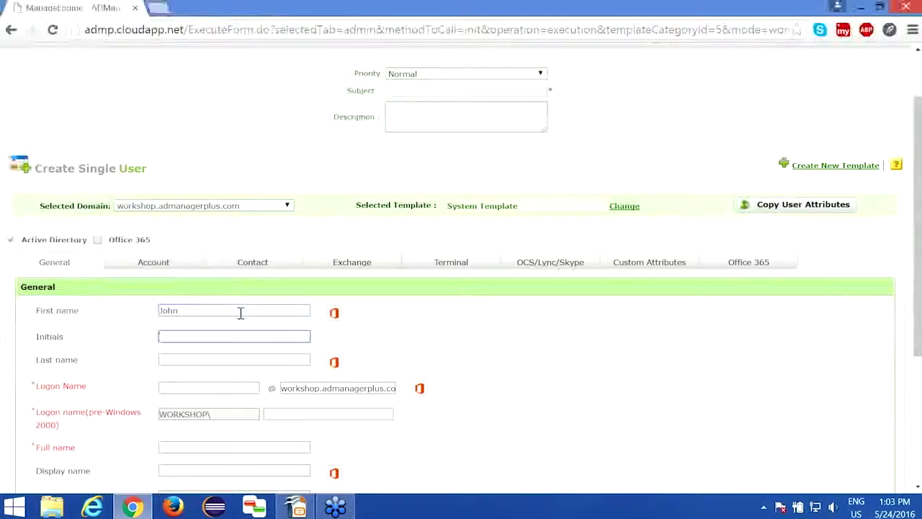
scroll(240, 312, "down", 3)
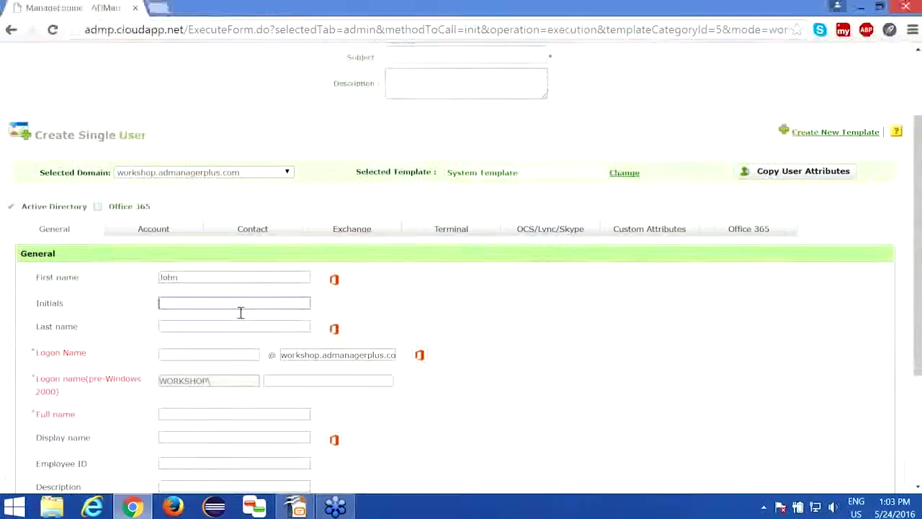
left_click_drag(161, 428, 266, 429)
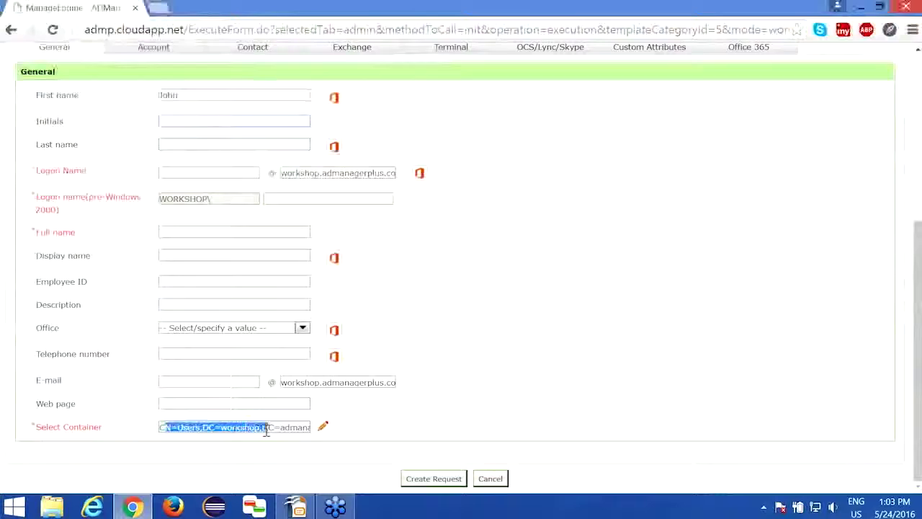
scroll(266, 429, "up", 2)
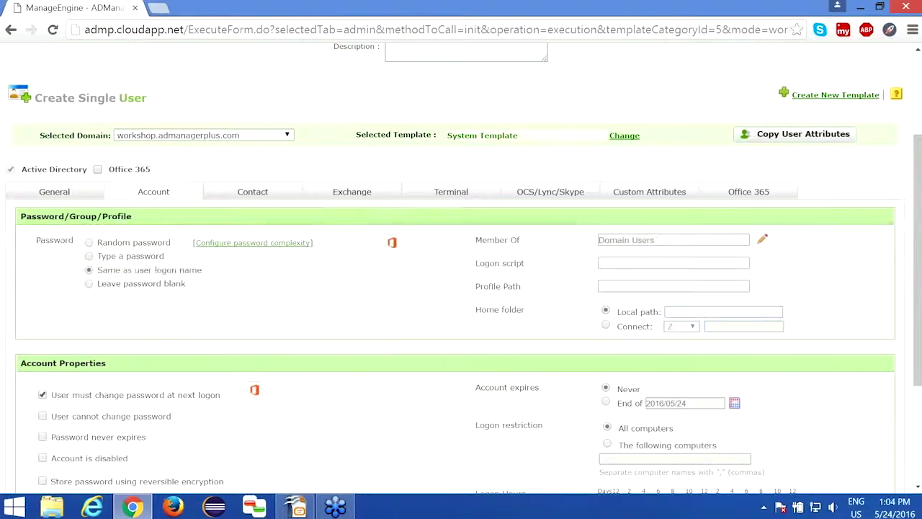
Choose 'Type a password' and enter the new user's password and its confirmation
left_click(89, 257)
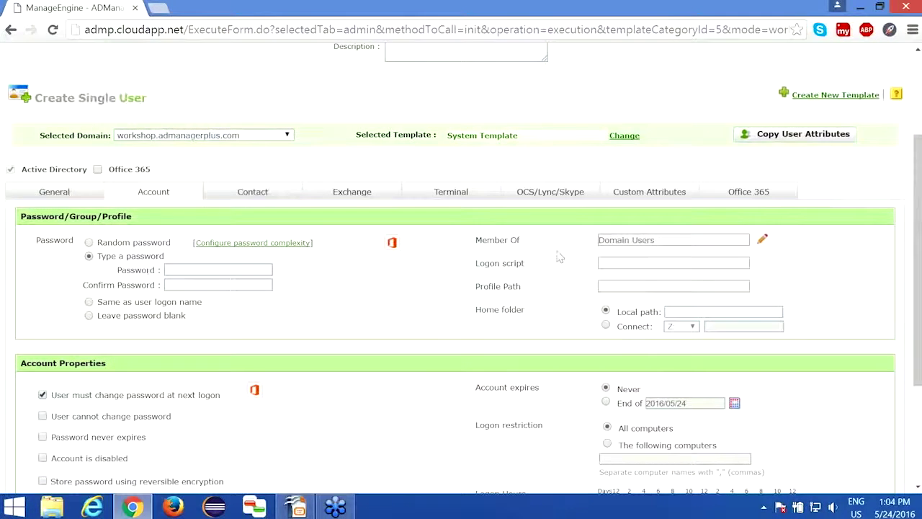
scroll(285, 306, "down", 2)
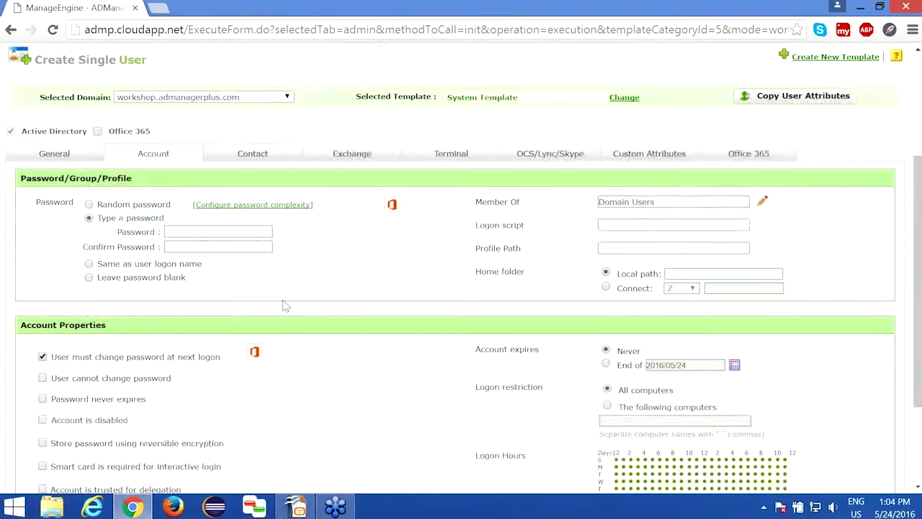
scroll(416, 342, "up", 2)
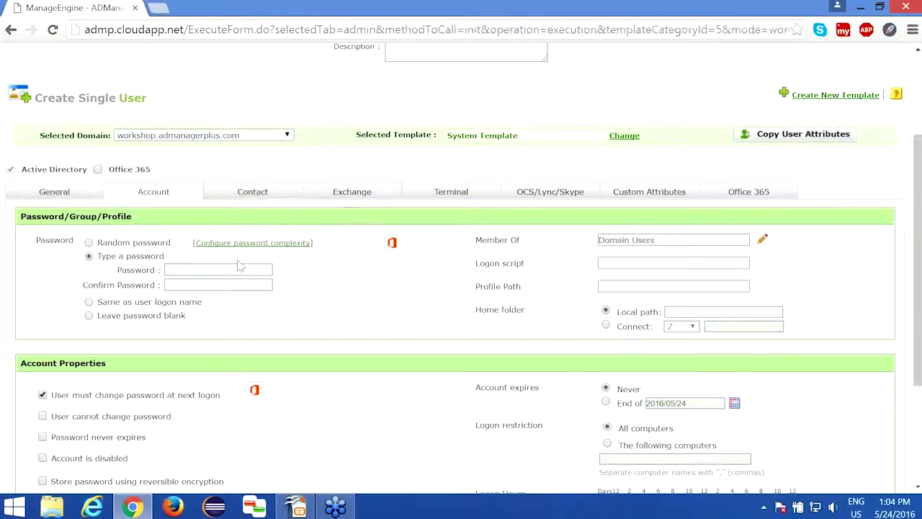
left_click(175, 270)
type("••••••••••••")
key("Tab")
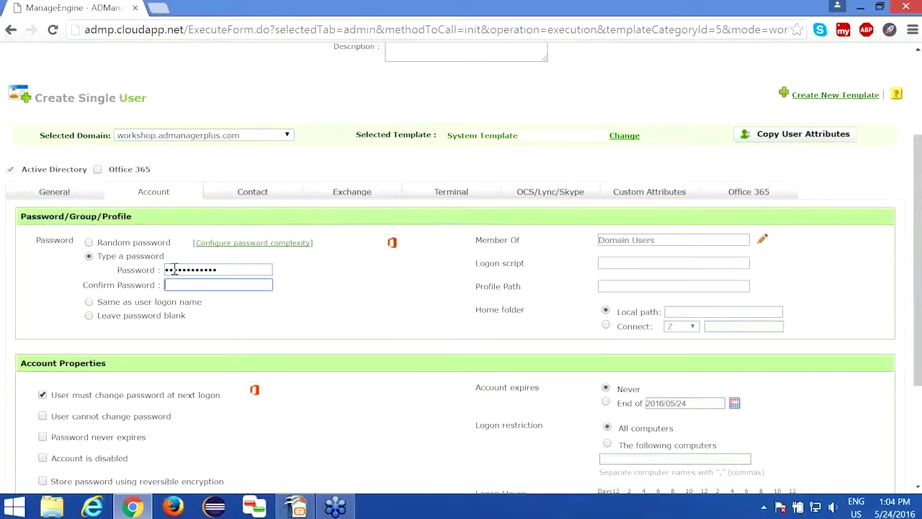
type("••••••••••")
scroll(324, 299, "down", 3)
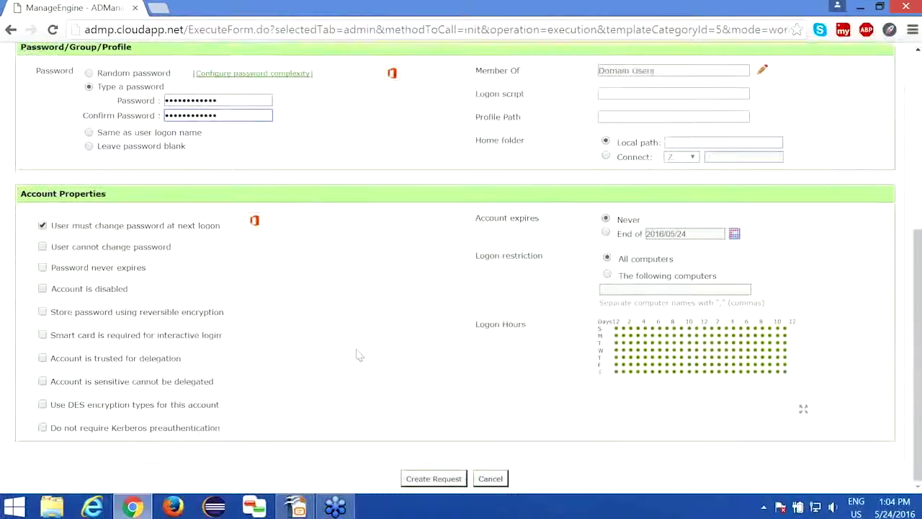
After the missing-subject alert, set the request priority to High and the subject to 'User for Finance'
left_click(433, 479)
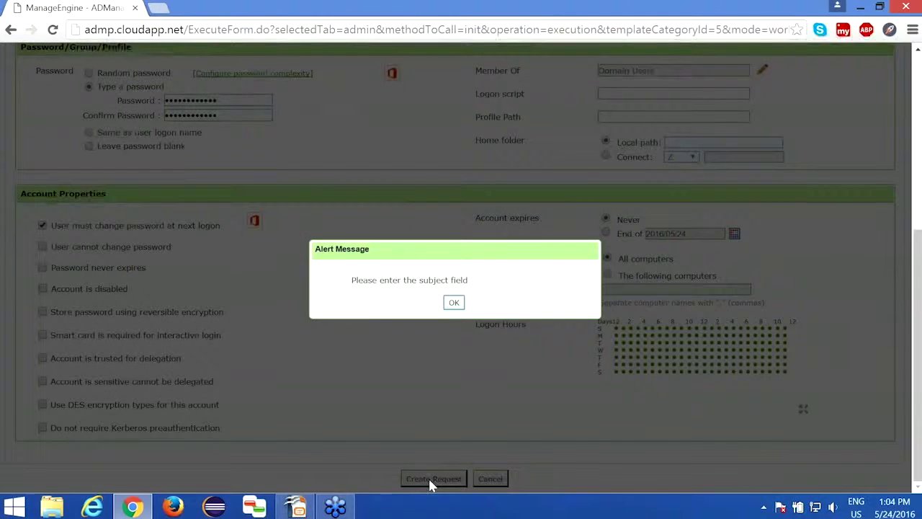
left_click(454, 303)
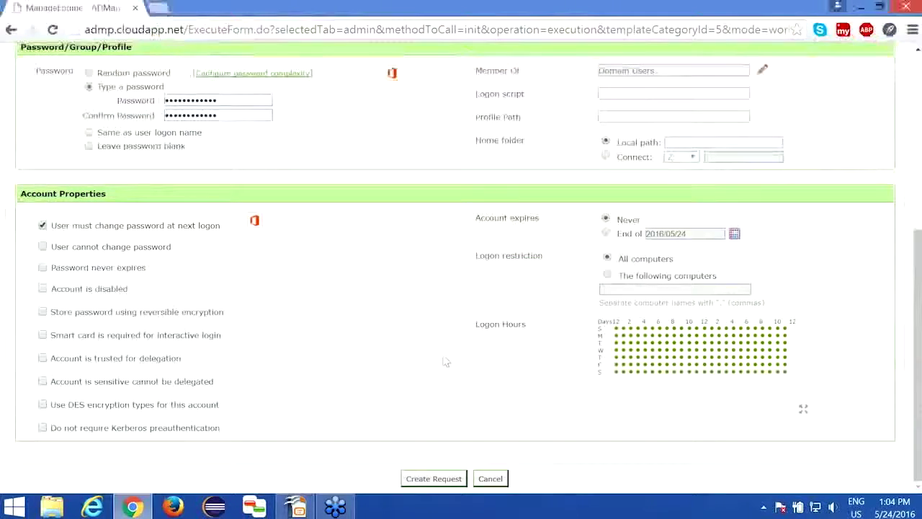
scroll(443, 361, "up", 3)
scroll(443, 360, "up", 3)
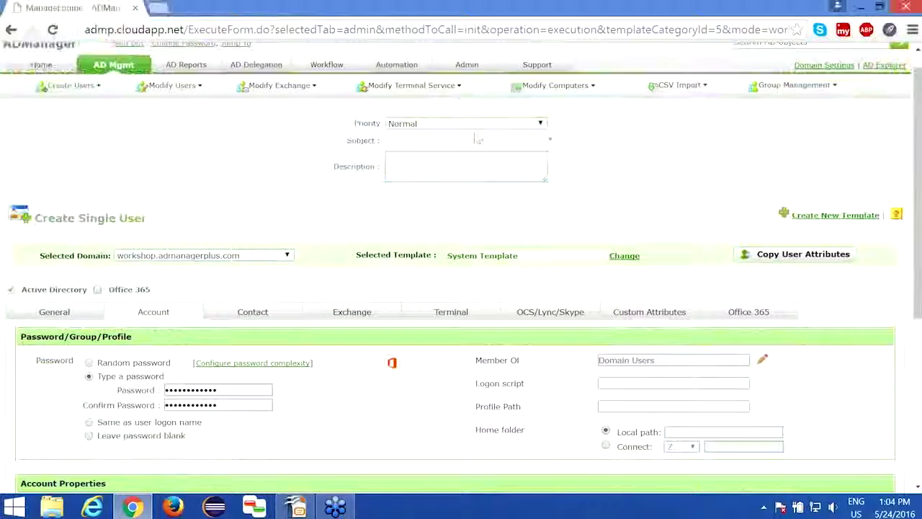
left_click(476, 126)
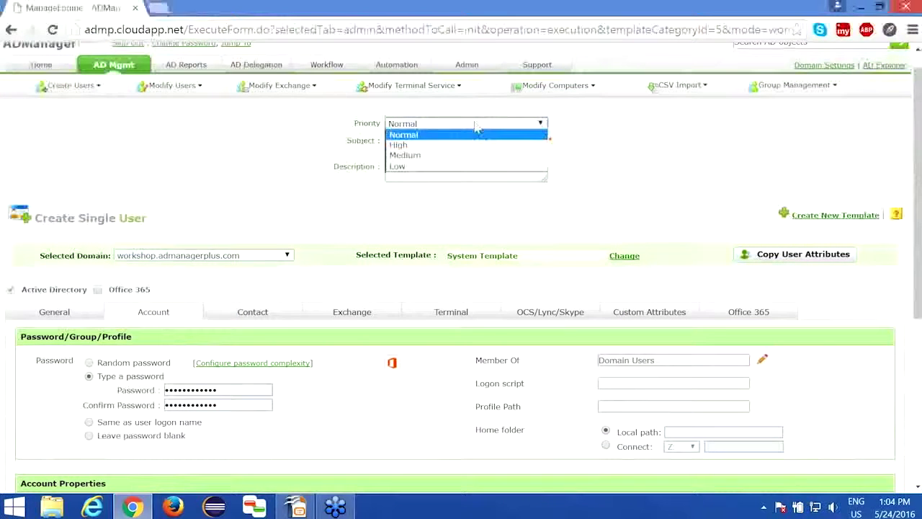
left_click(434, 145)
left_click(435, 141)
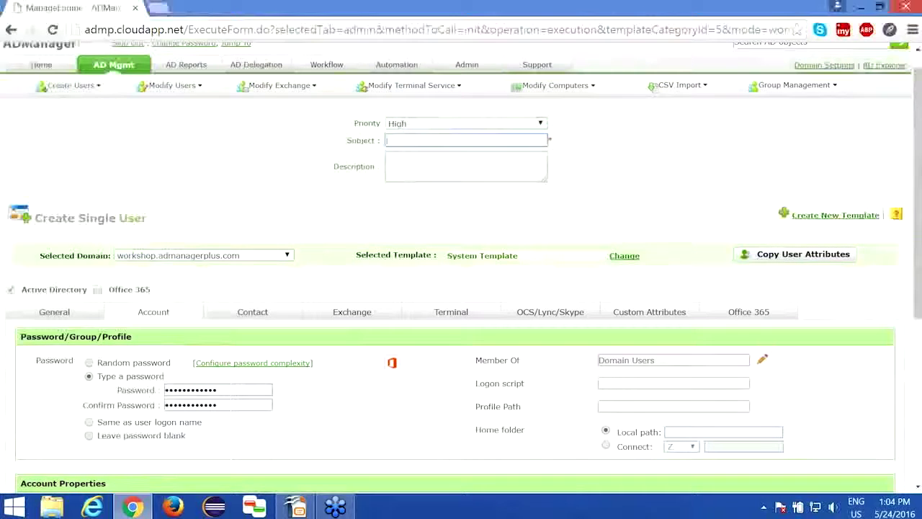
type("er for ")
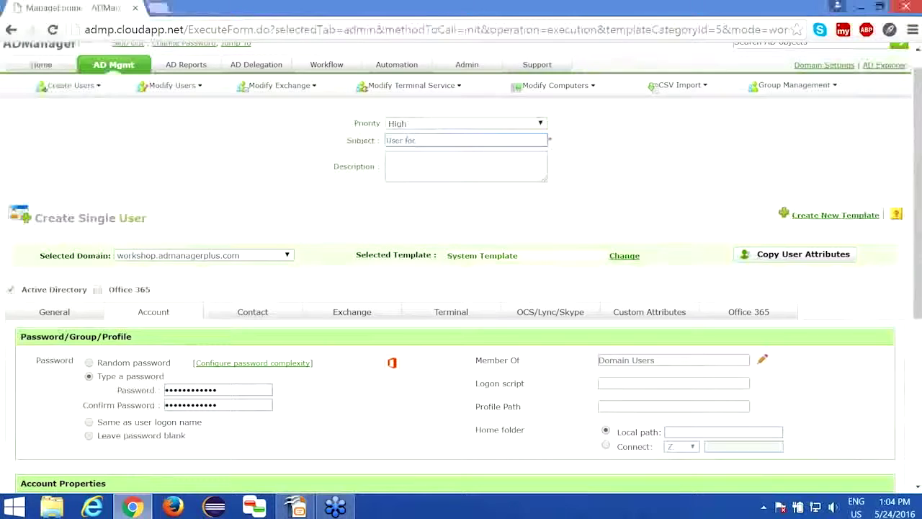
type("Tinance")
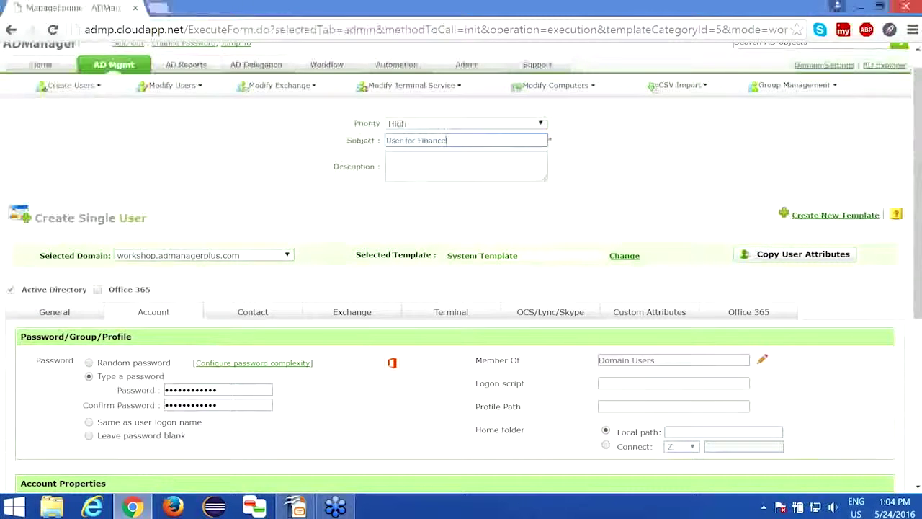
scroll(459, 169, "down", 4)
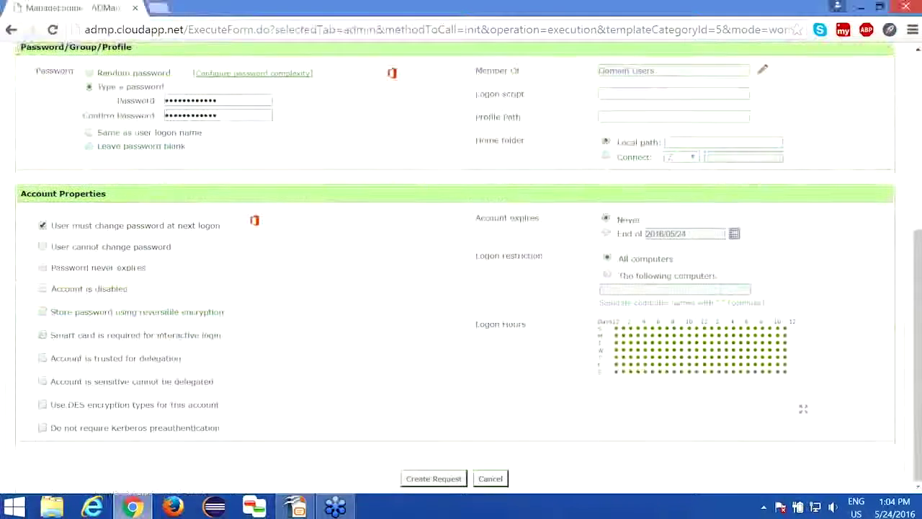
Submit the user creation request, decline the browser's password save, and return to Business Workflow
left_click(433, 479)
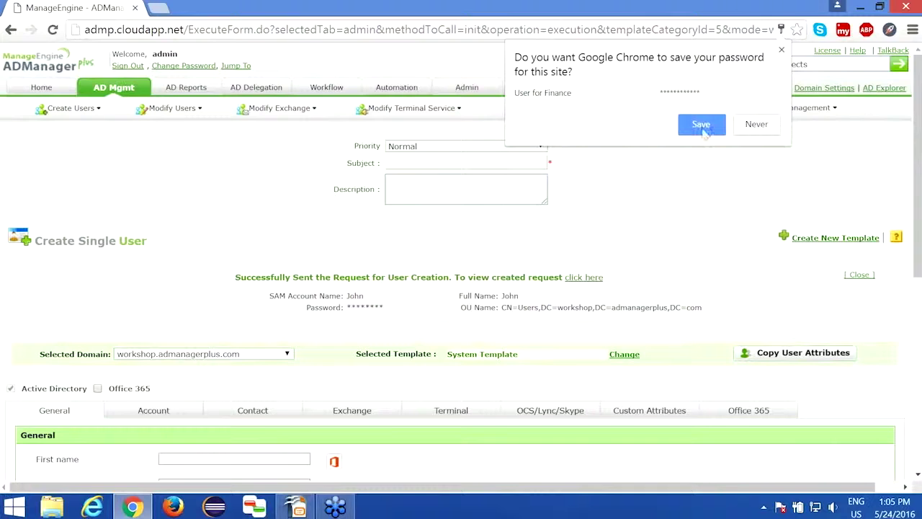
left_click(753, 133)
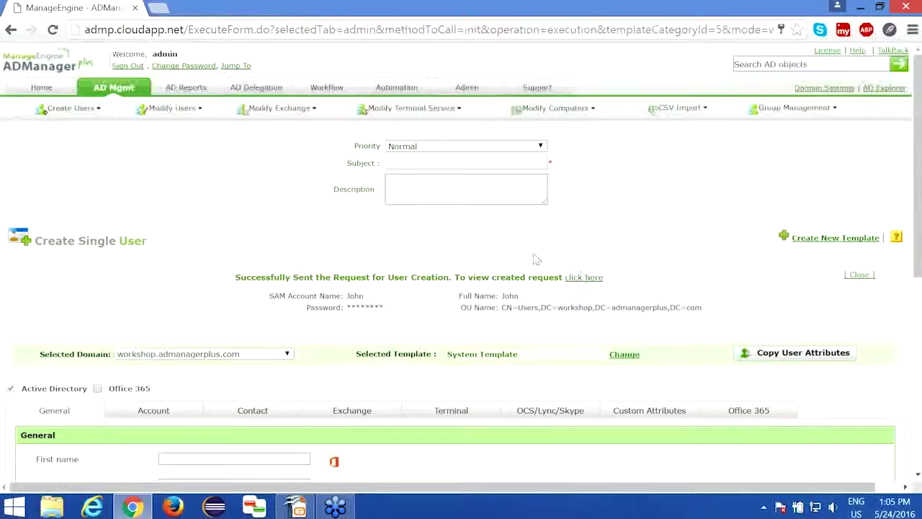
left_click(106, 86)
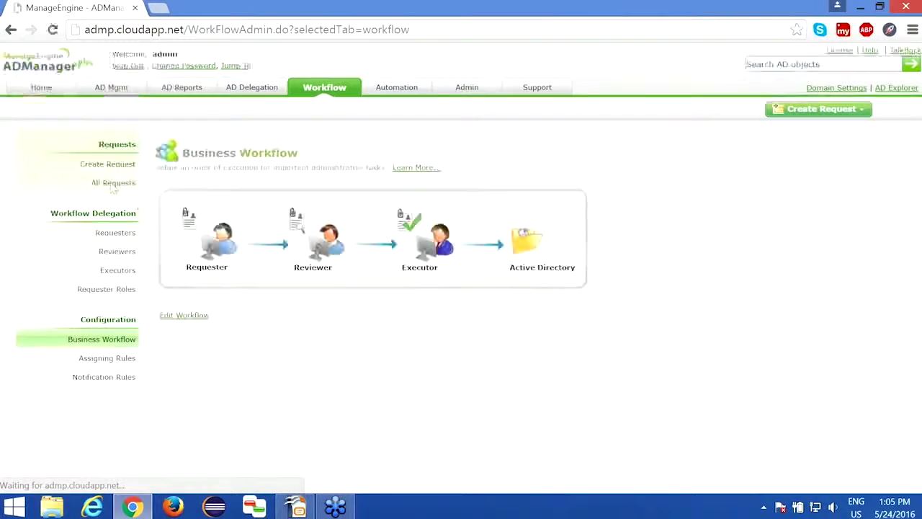
Open the 'User for Finance' request from All Requests and view its Create Users task objects
left_click(113, 183)
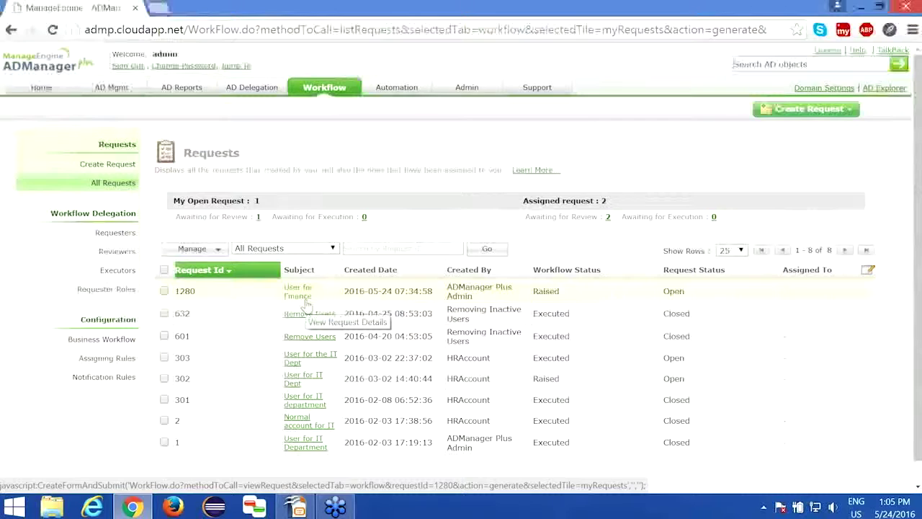
left_click(306, 298)
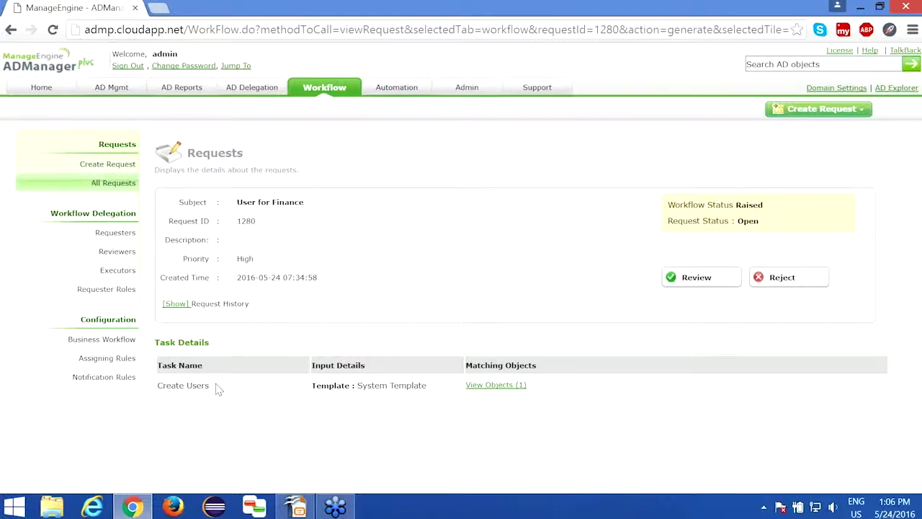
left_click_drag(219, 390, 157, 387)
left_click_drag(358, 386, 429, 389)
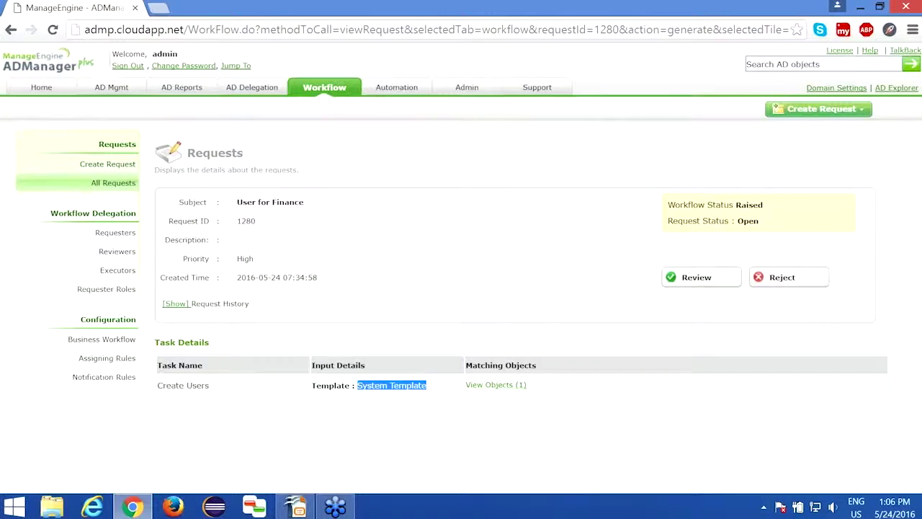
left_click(497, 385)
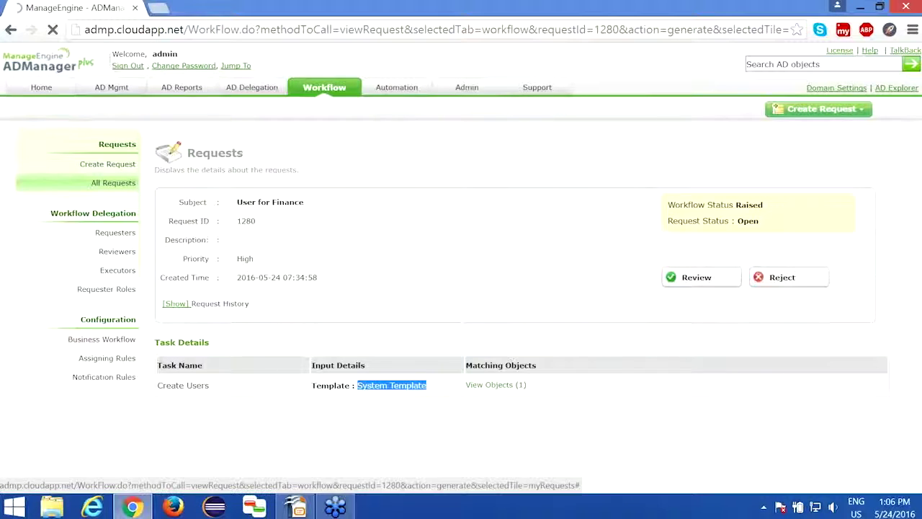
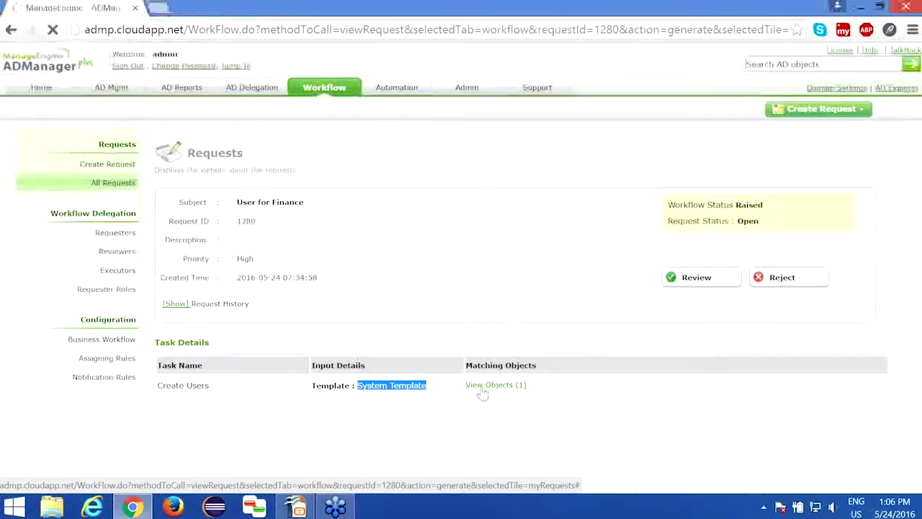
Open request 1280 from All Requests and review it with the comment 'Request is valid'
left_click(112, 183)
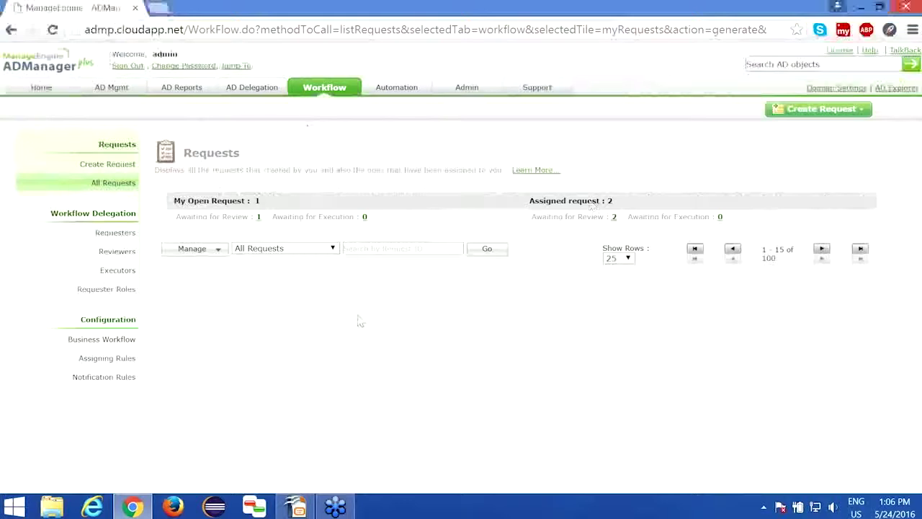
left_click(296, 294)
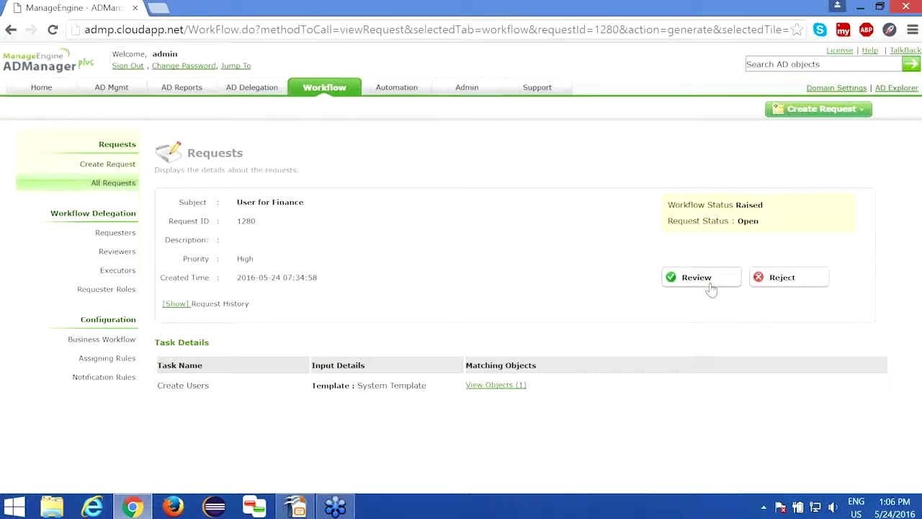
left_click(710, 287)
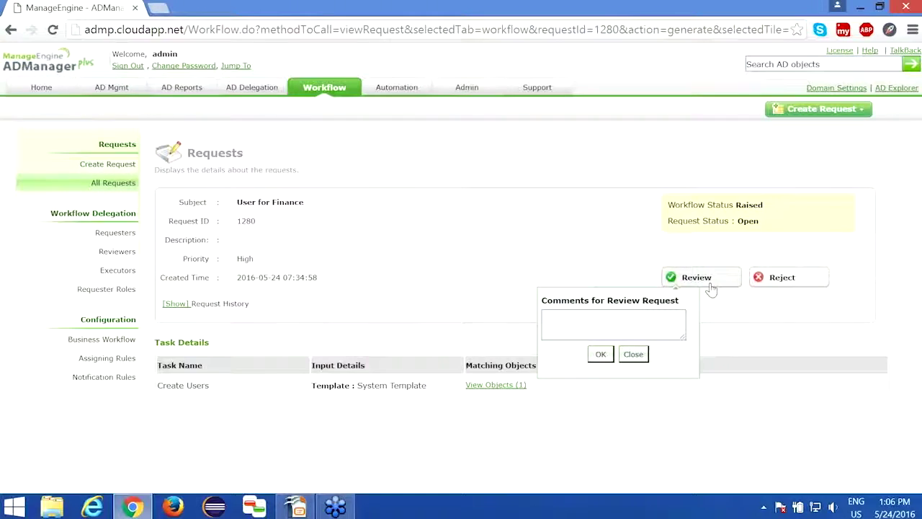
left_click(652, 317)
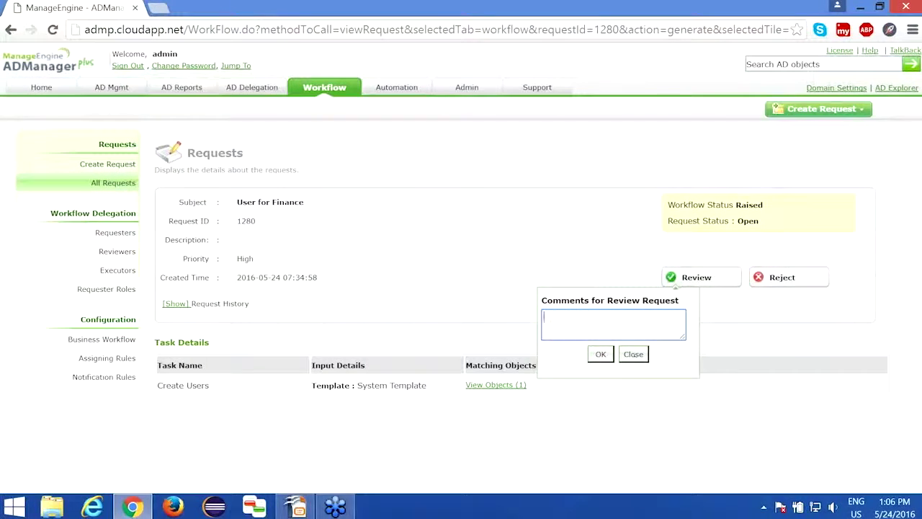
type("Request is valid")
left_click(602, 355)
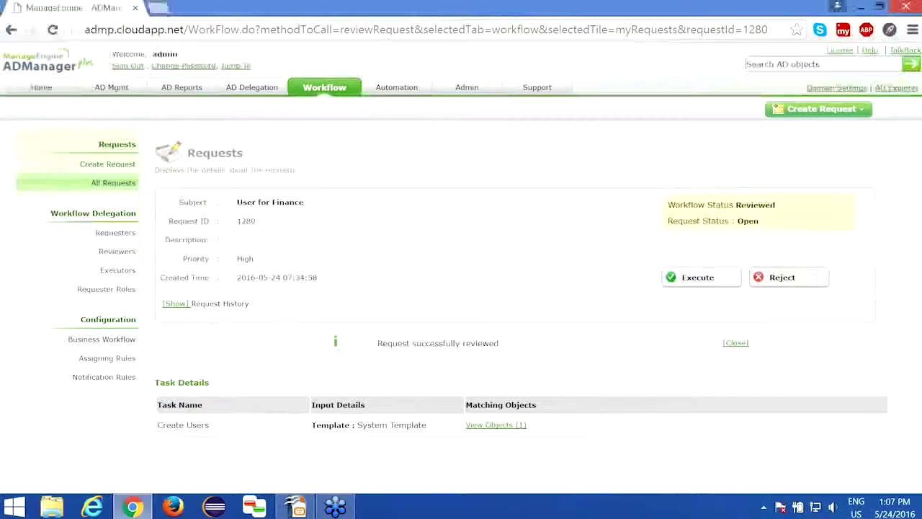
Execute reviewed request 1280 with the execute comment 'User areation'
left_click(705, 282)
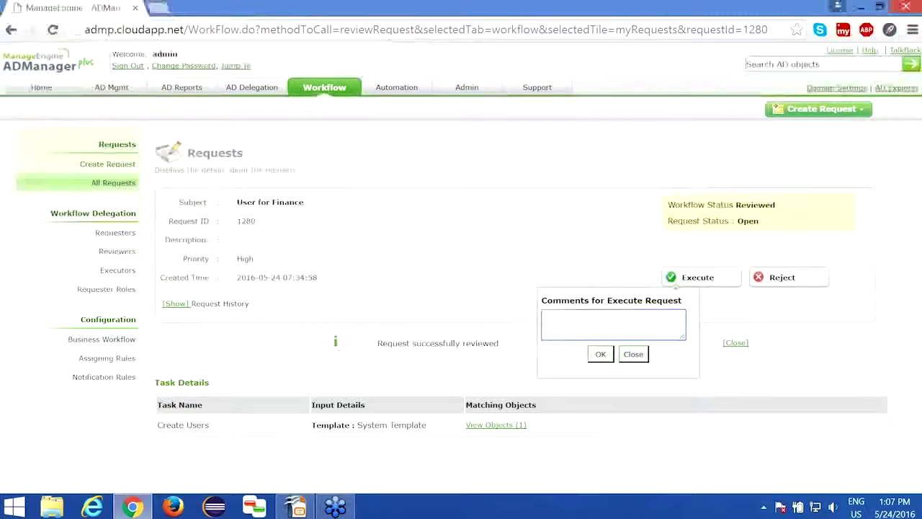
type("User ")
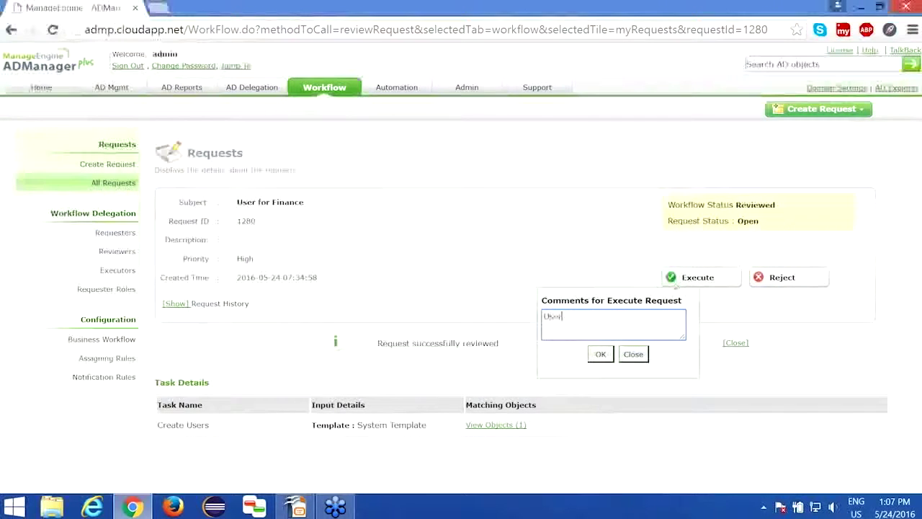
type("a")
type("reation")
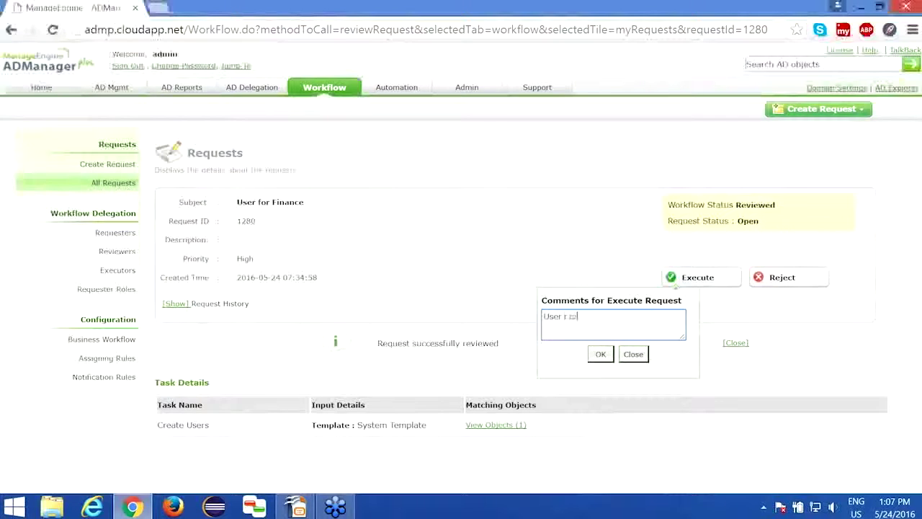
left_click(598, 354)
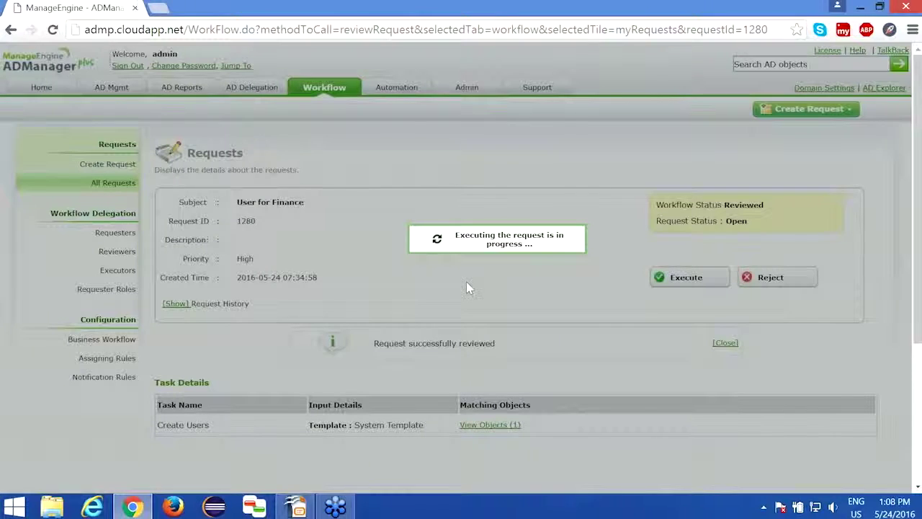
Load admp.cloudapp.net in a new tab, checking both tabs while it loads
left_click(161, 10)
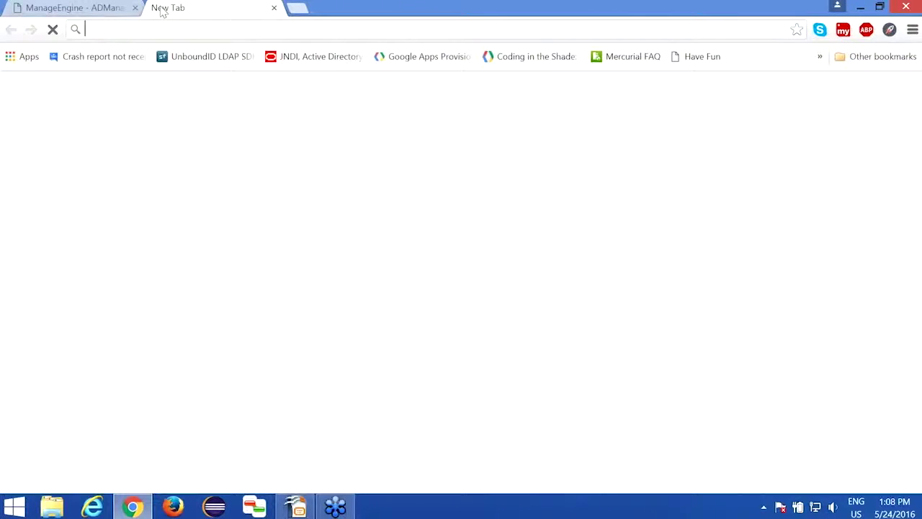
type("admp.cloudapp.net")
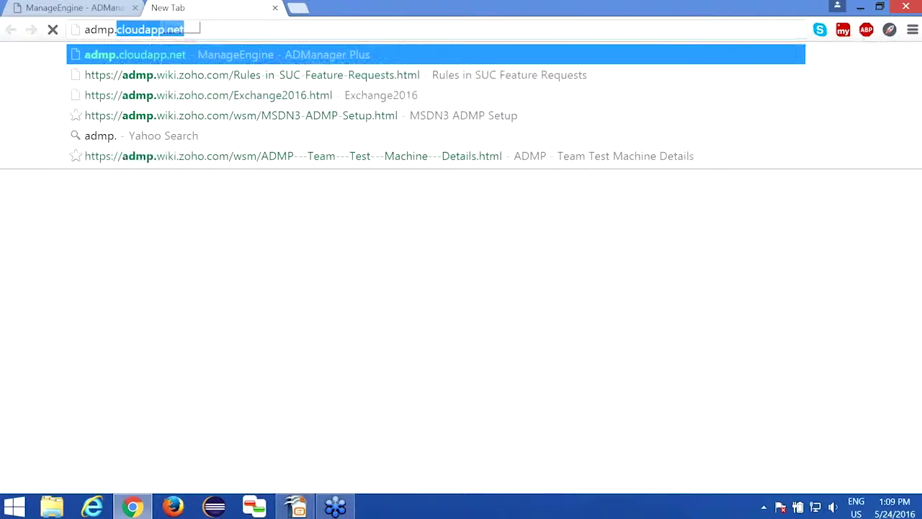
key("Return")
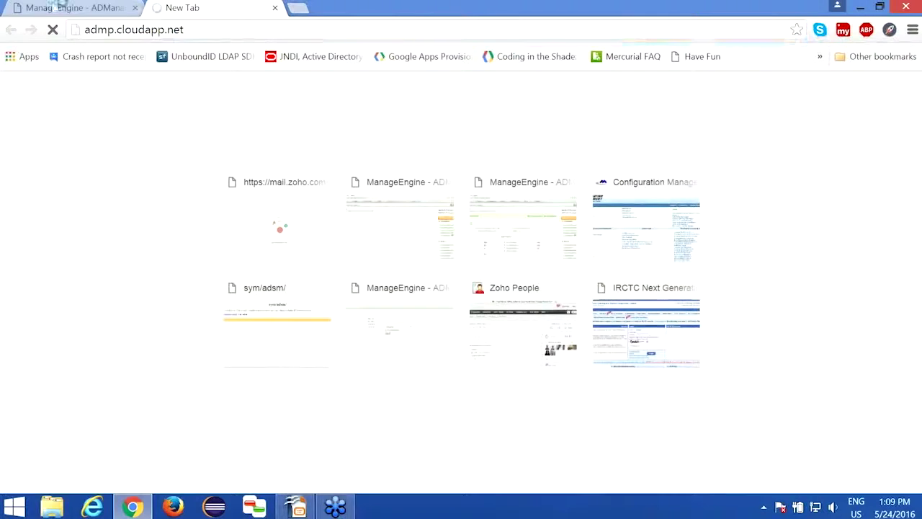
left_click(59, 8)
left_click(220, 5)
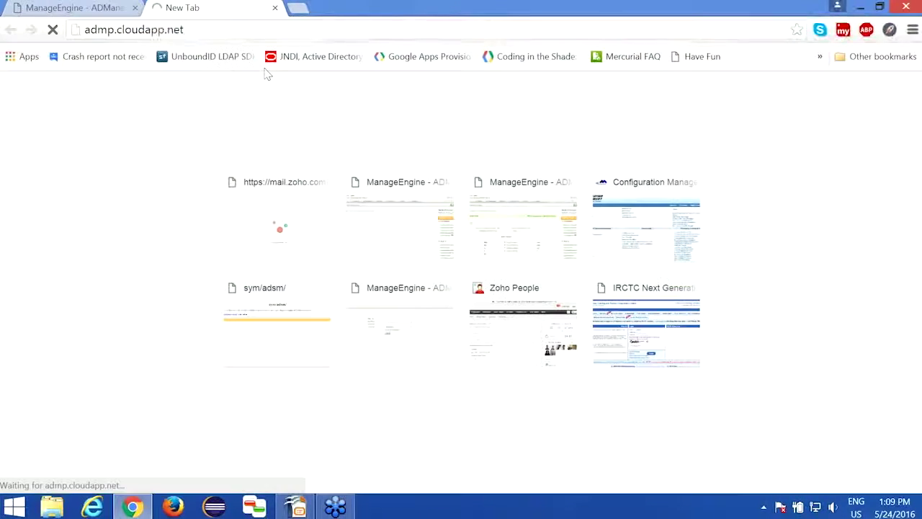
left_click(110, 6)
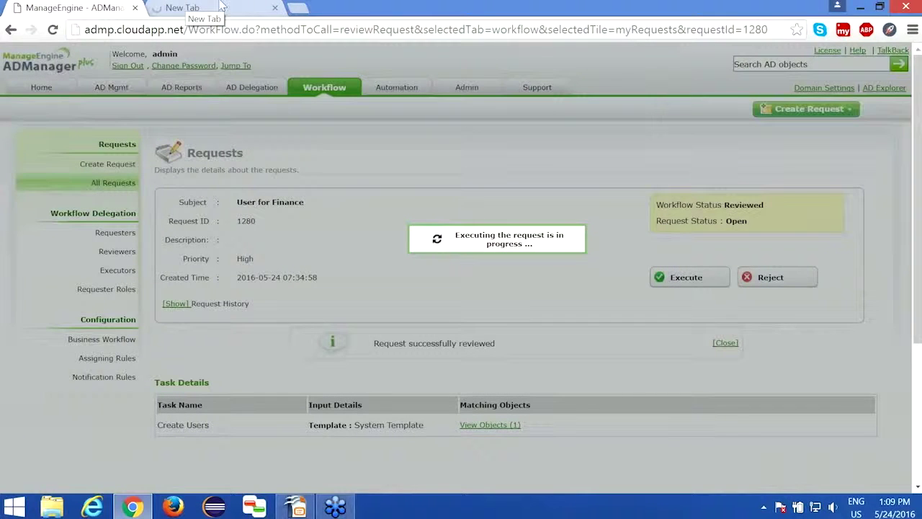
left_click(189, 7)
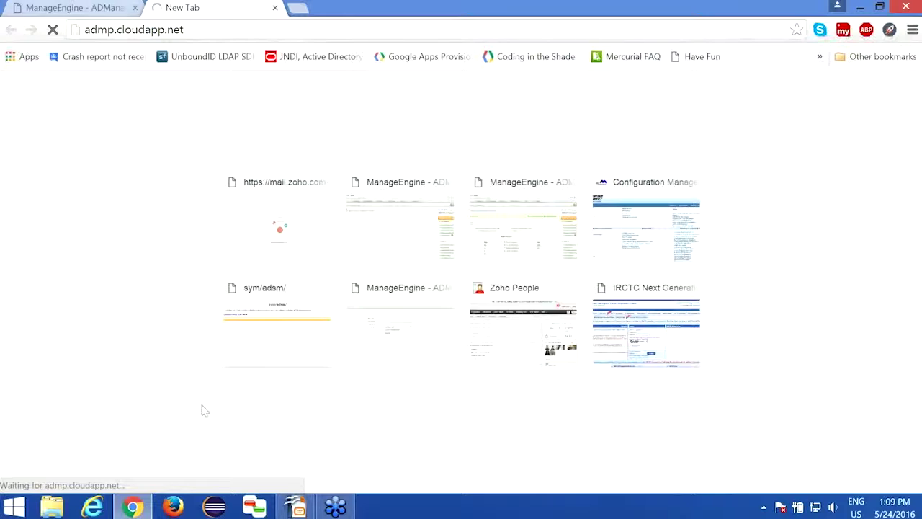
left_click(86, 7)
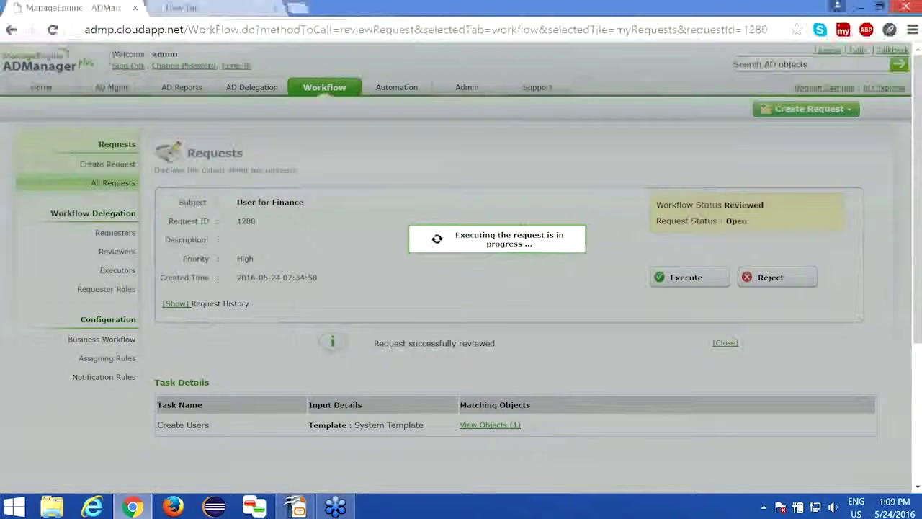
left_click(240, 7)
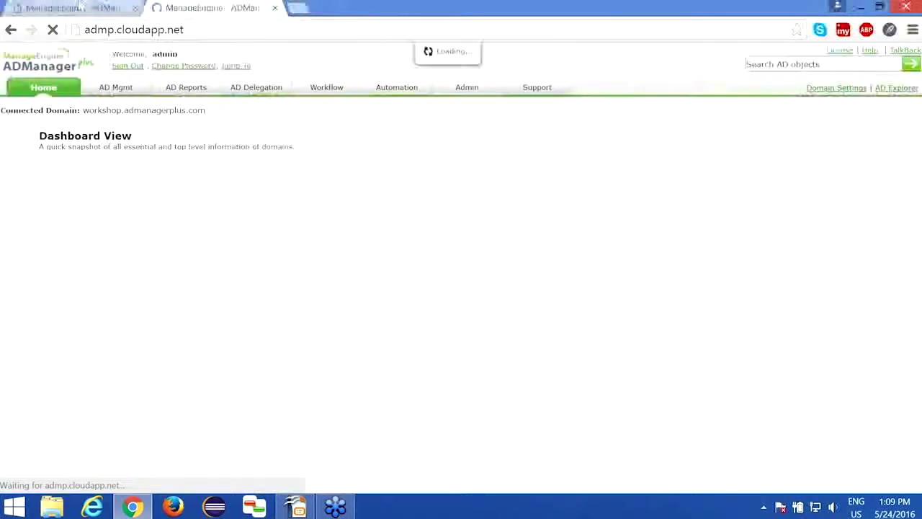
Close the stuck request tab and go to Workflow's Assigning Rules configuration
left_click(136, 9)
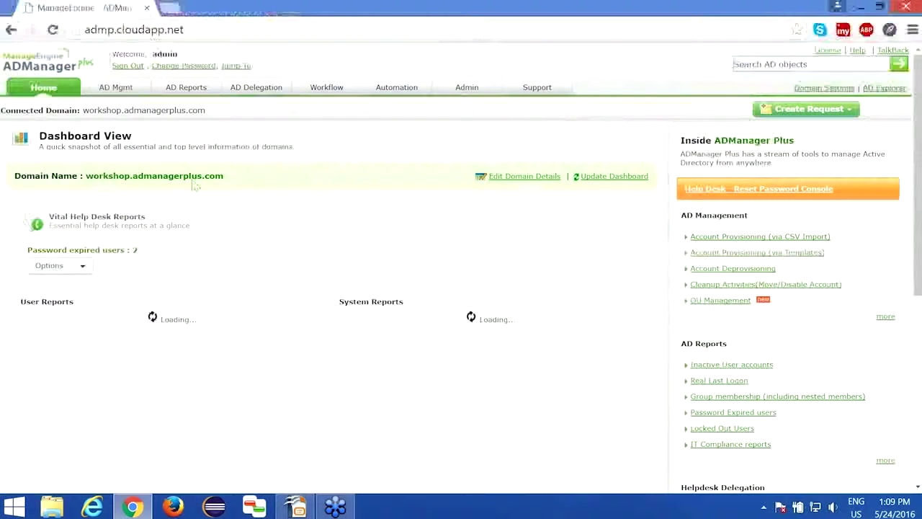
left_click(327, 88)
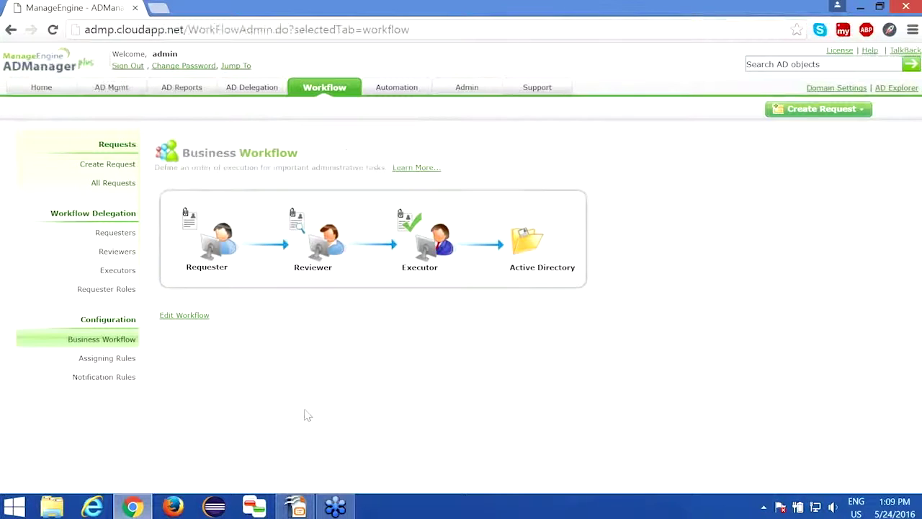
left_click(107, 358)
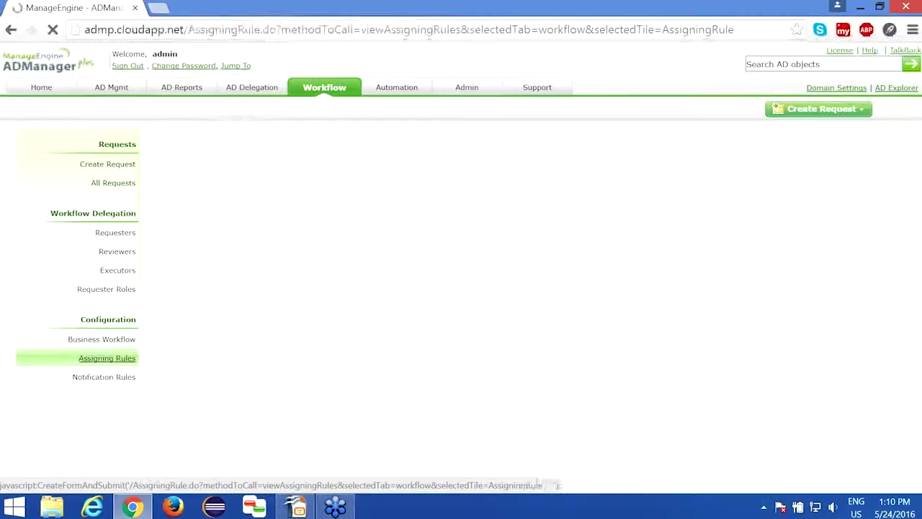
Add an assigning rule named 'User Creation Rule' with criterion Action Is Create Users
left_click(110, 358)
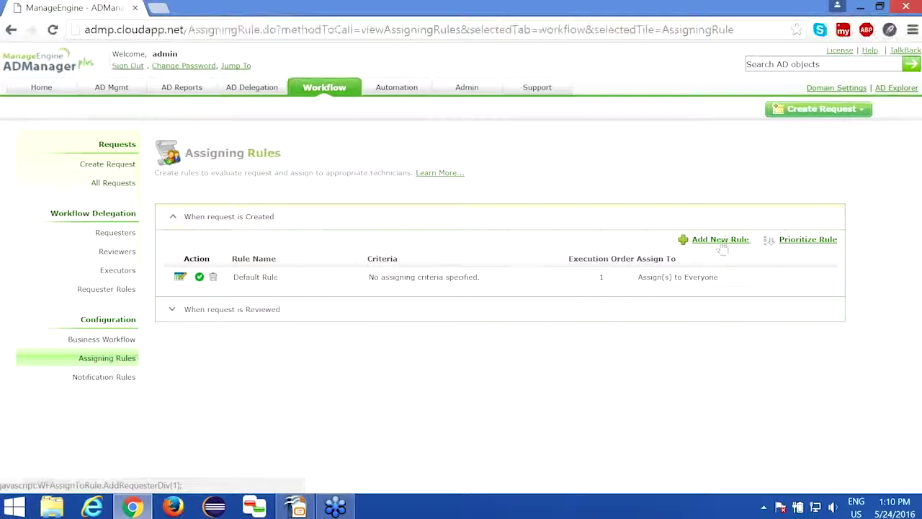
left_click(719, 241)
left_click(362, 286)
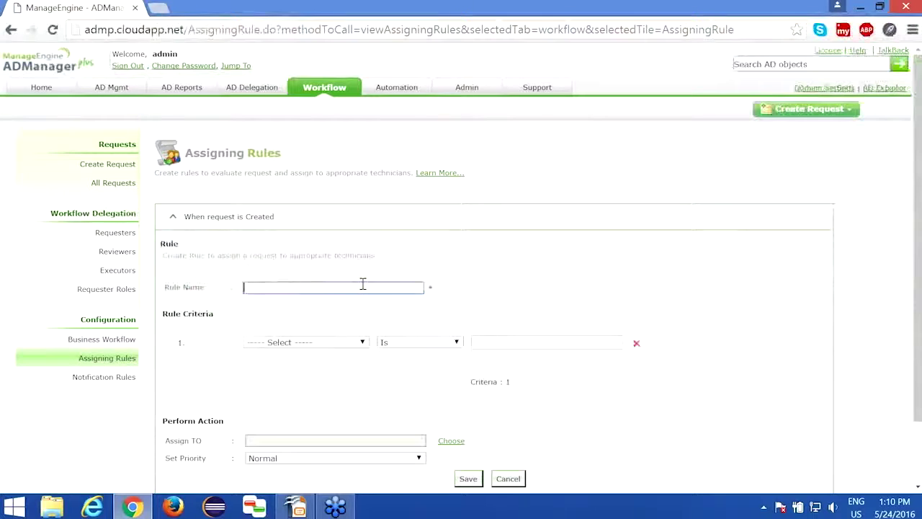
type("Use")
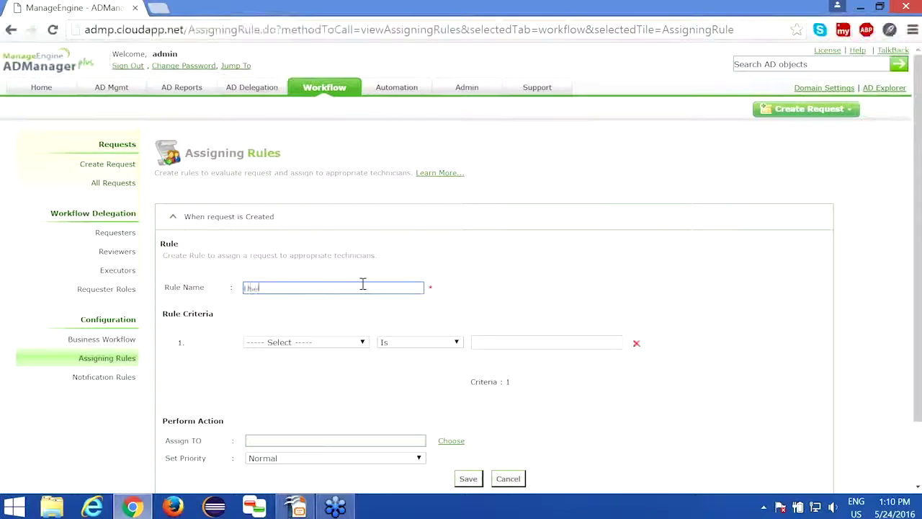
type("r Creation Rule")
scroll(362, 282, "down", 1)
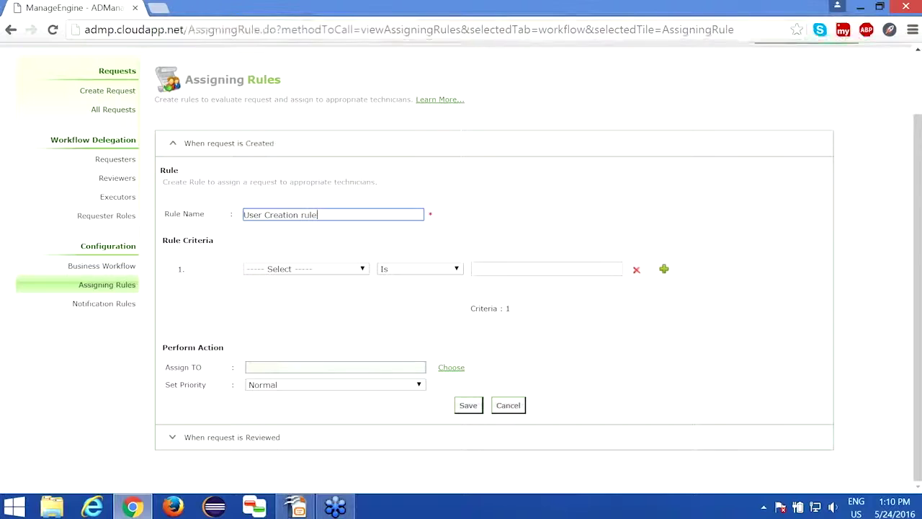
left_click(298, 271)
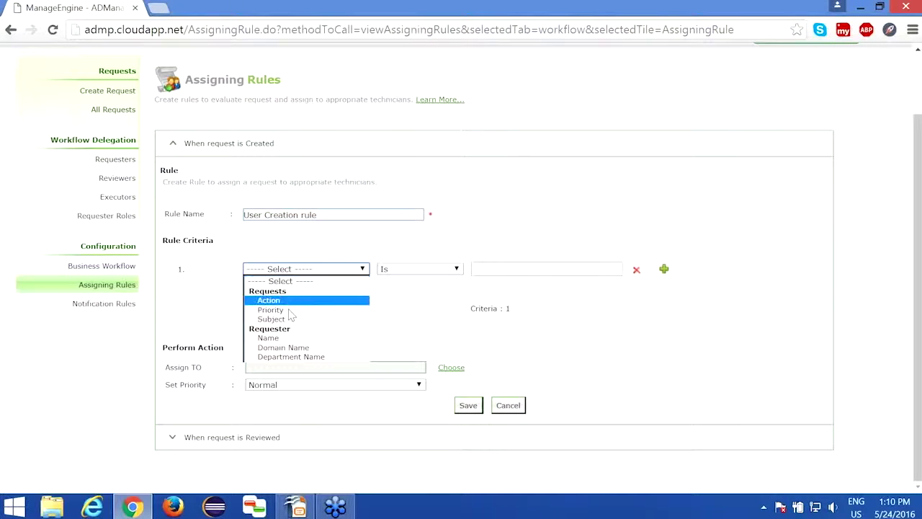
left_click(288, 302)
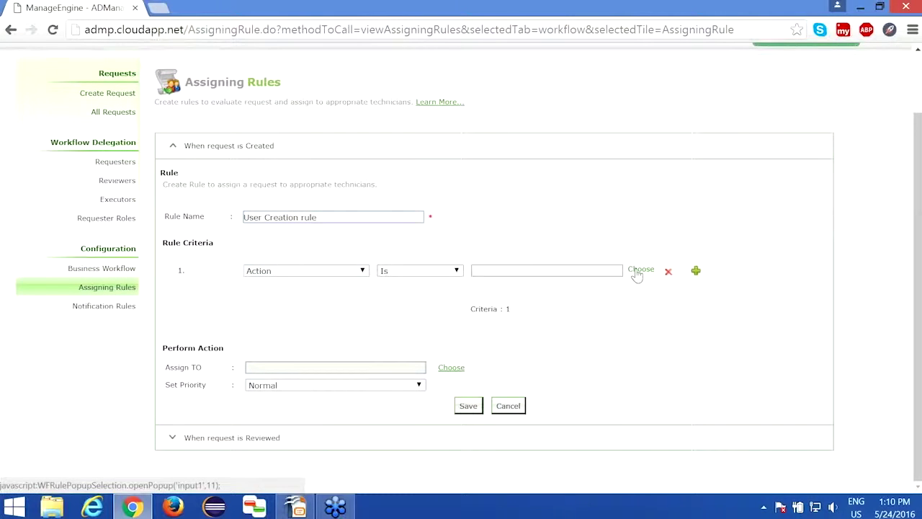
left_click(637, 272)
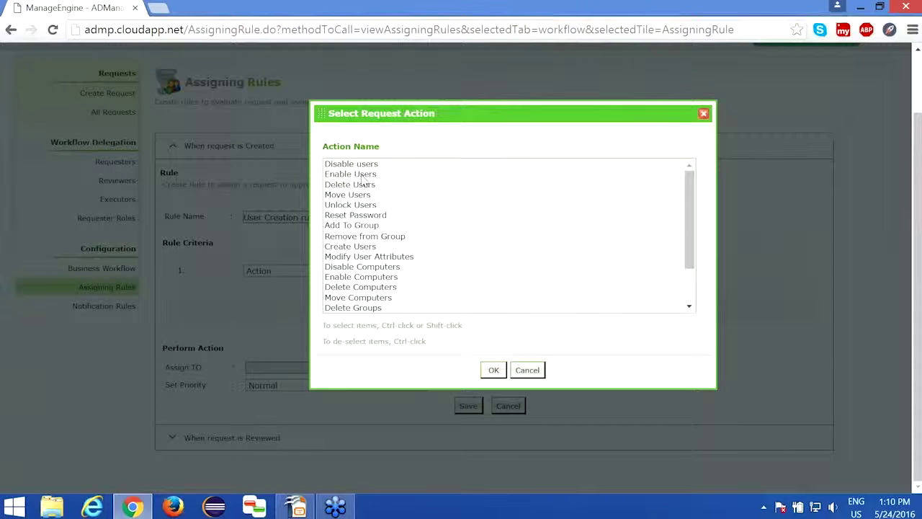
left_click(376, 247)
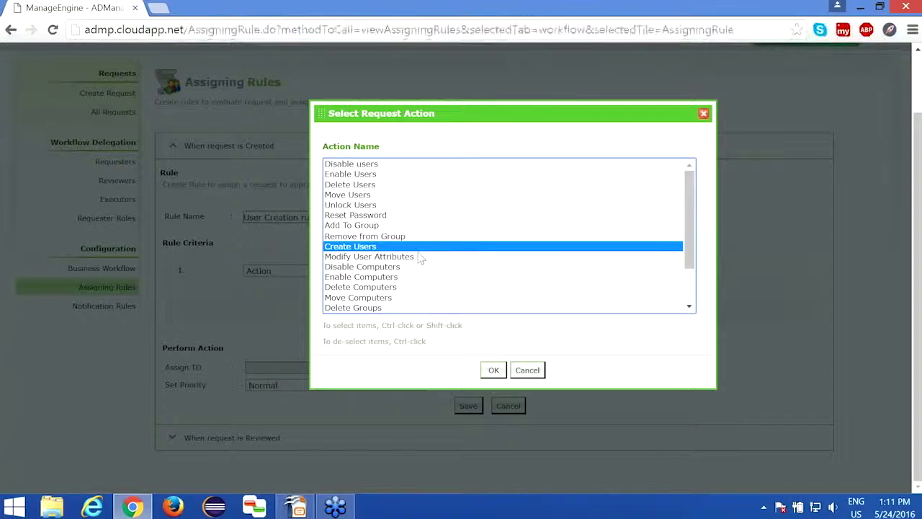
left_click(493, 371)
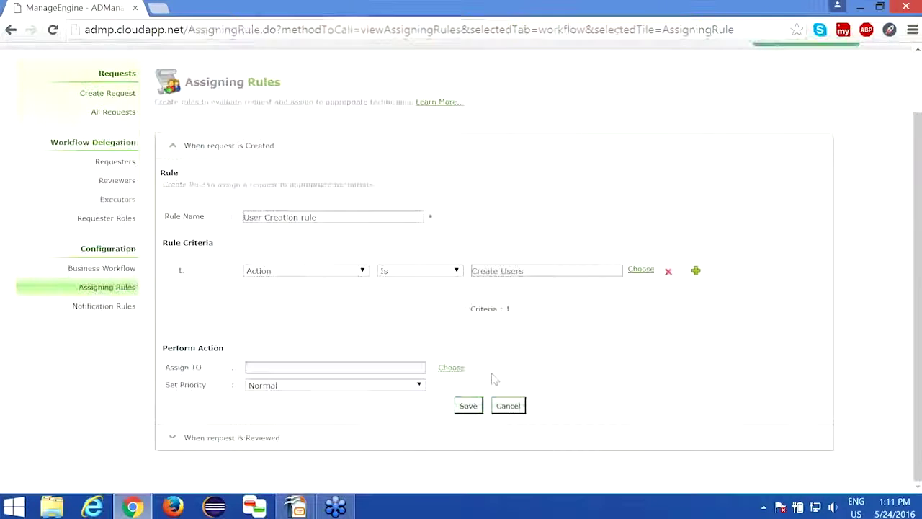
Assign the rule to the HR Associate technician and keep priority Normal
left_click(450, 369)
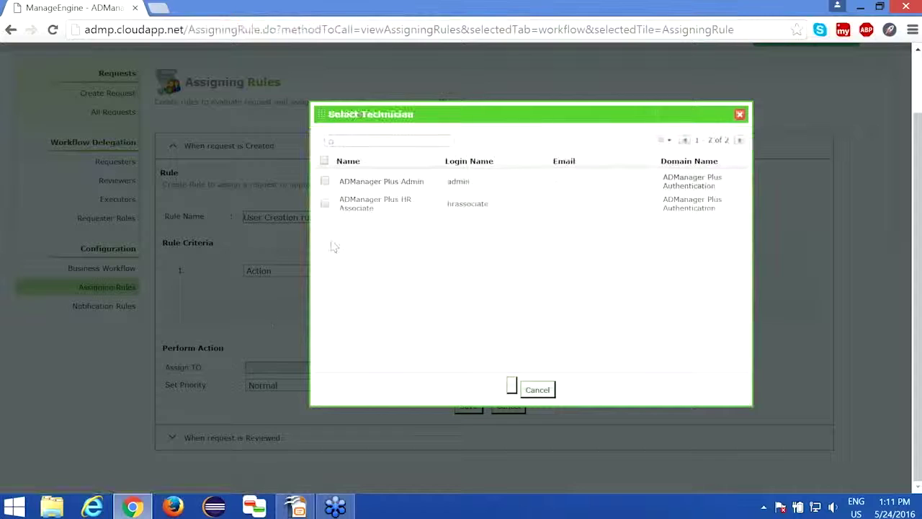
left_click_drag(490, 118, 598, 225)
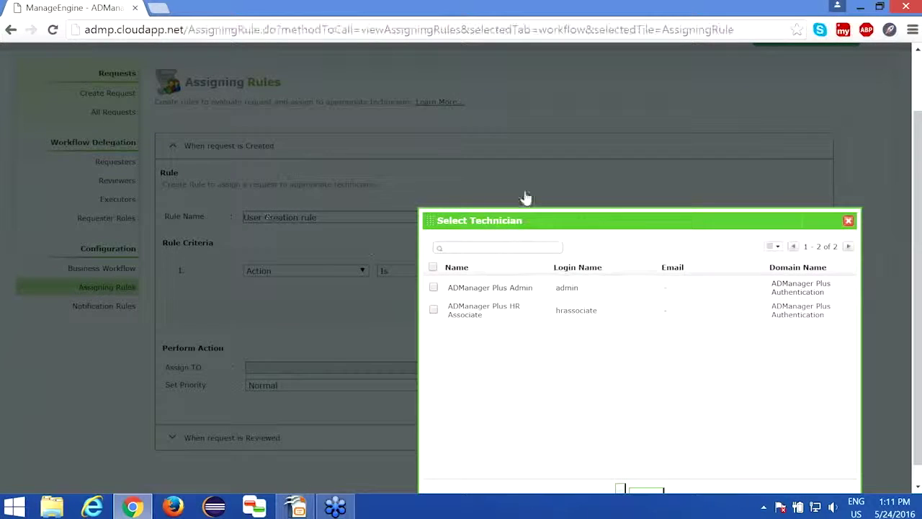
left_click_drag(530, 218, 485, 125)
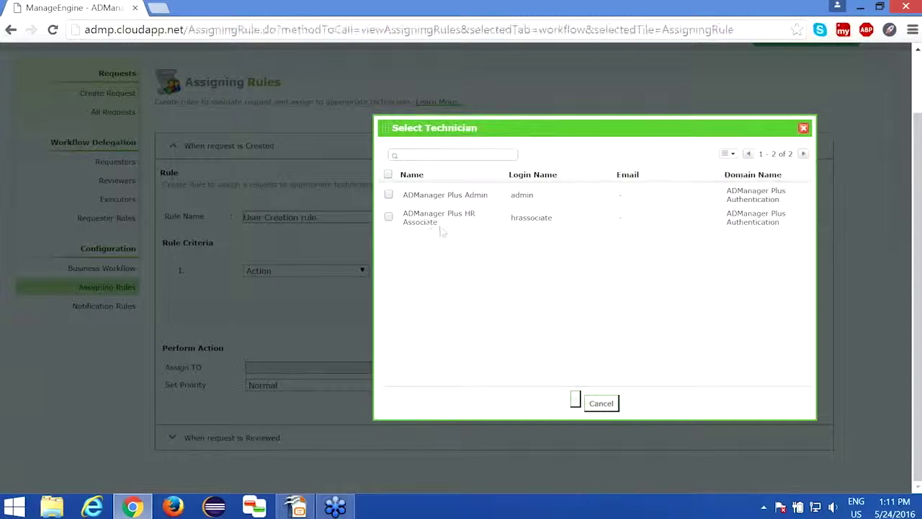
left_click(389, 218)
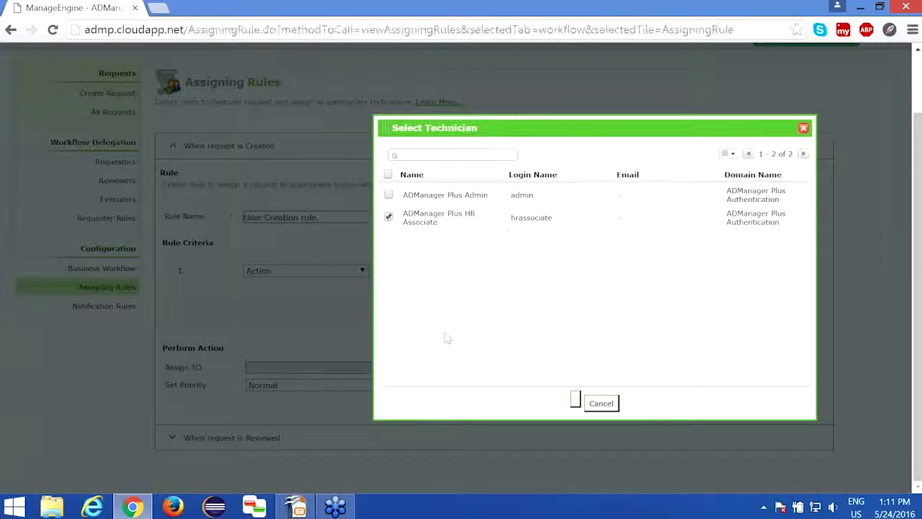
left_click(577, 401)
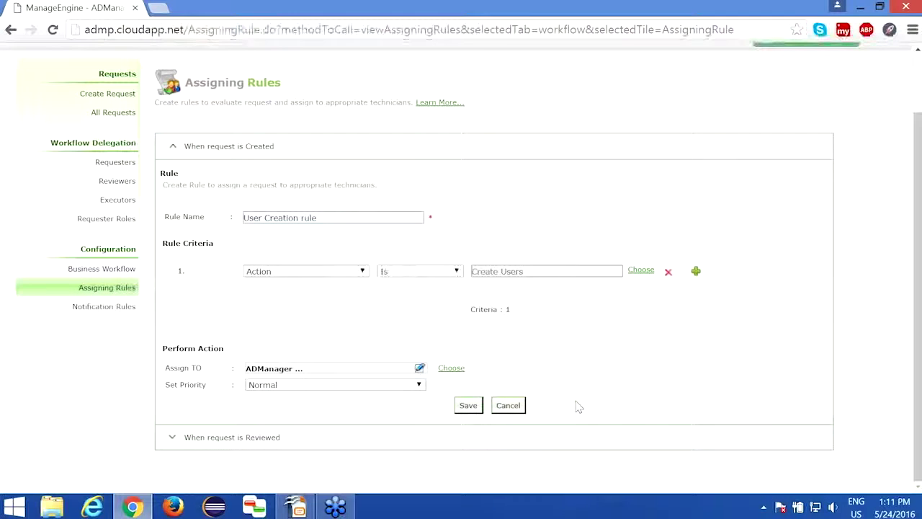
left_click(368, 386)
left_click(365, 391)
left_click(366, 386)
left_click(367, 394)
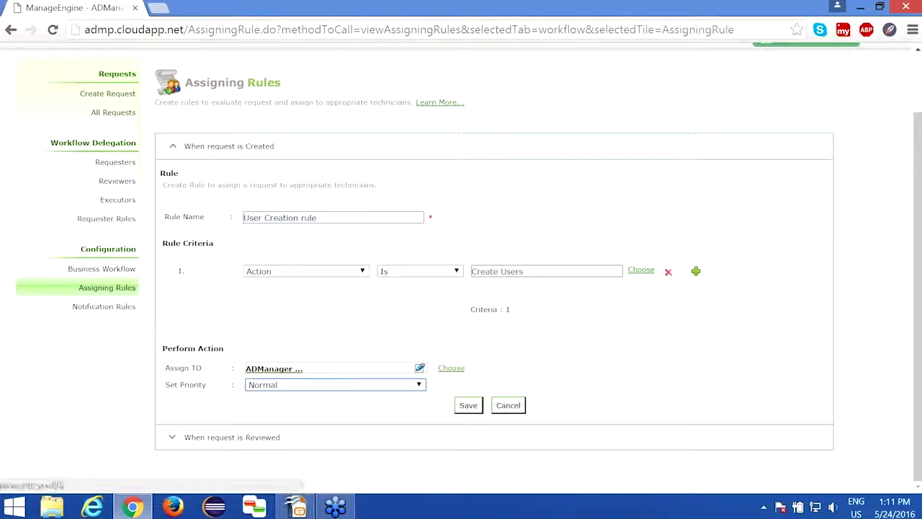
Save the User Creation rule and open Notify settings for 'When request is Created'
left_click(470, 406)
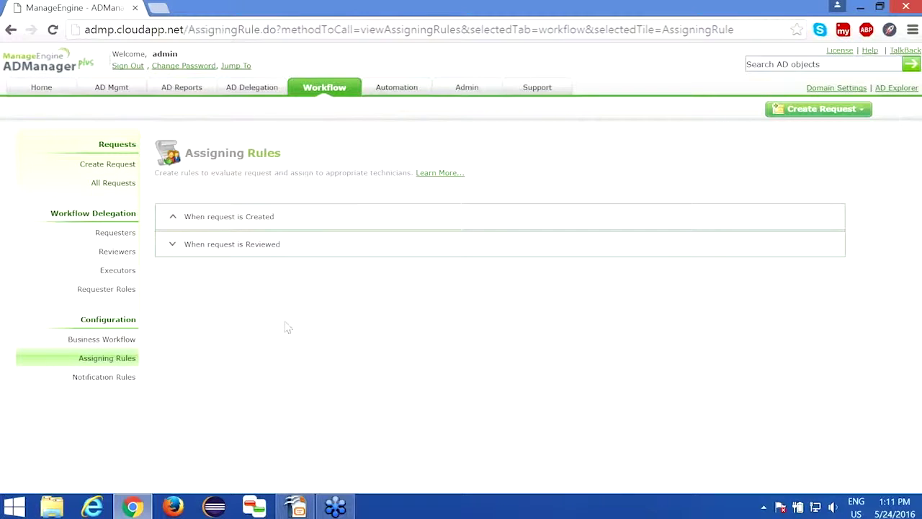
left_click(108, 377)
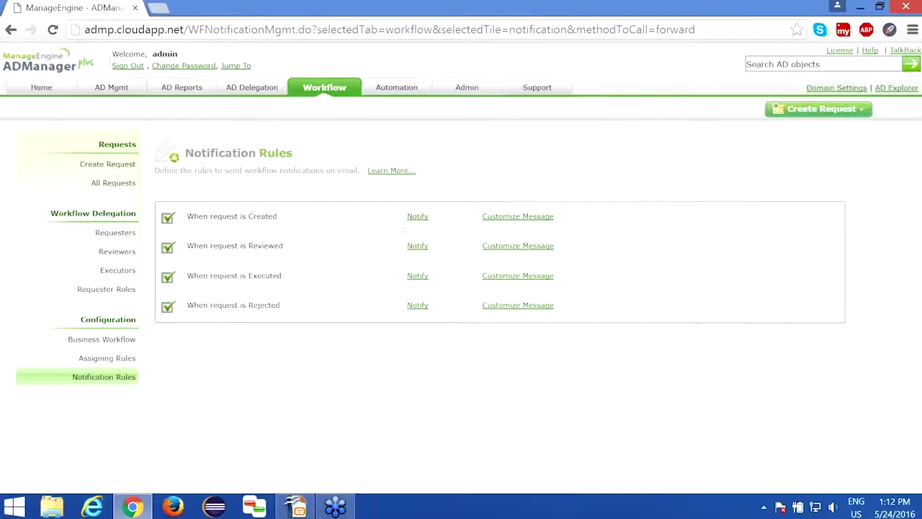
left_click(417, 216)
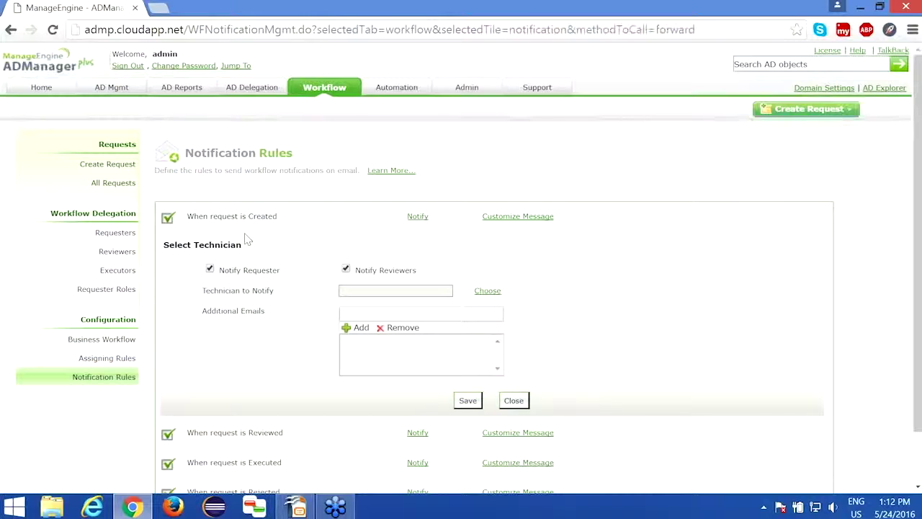
Add a WORKSHOP admin technician and an additional e-mail address as recipients, then save
left_click(484, 292)
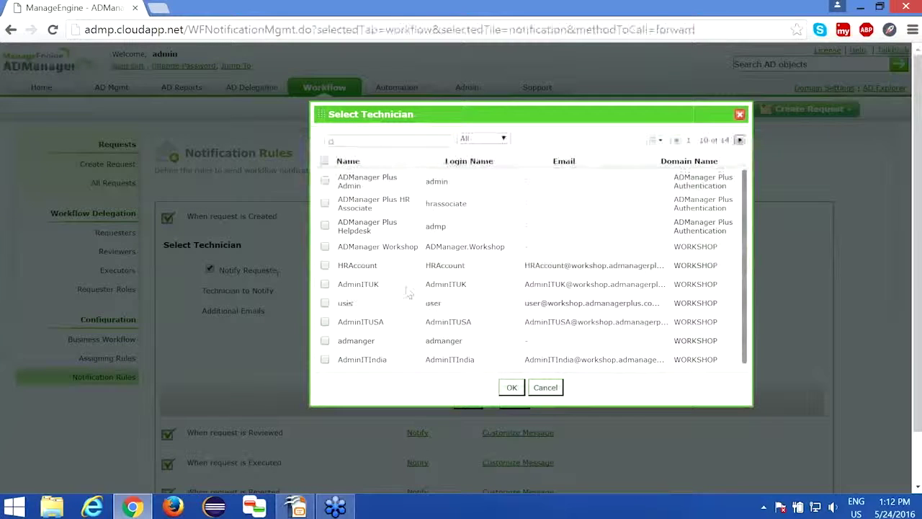
left_click(325, 283)
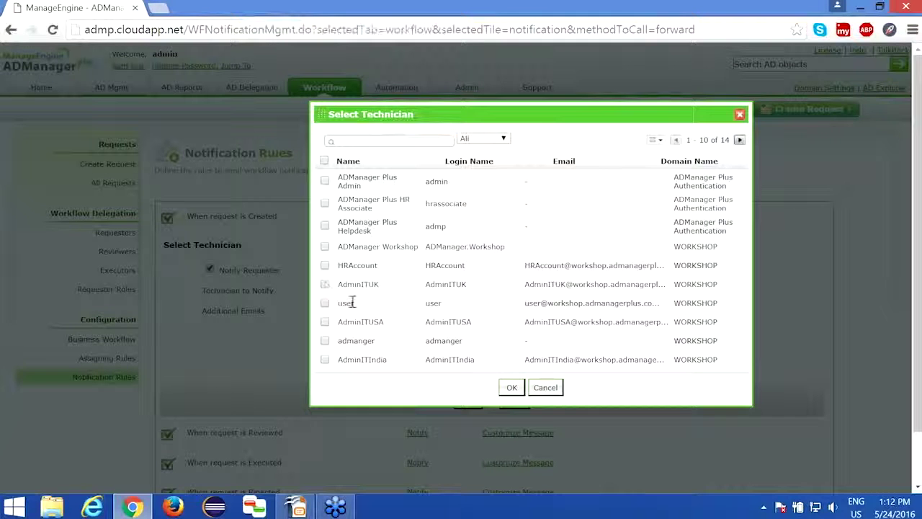
left_click(325, 359)
left_click(512, 387)
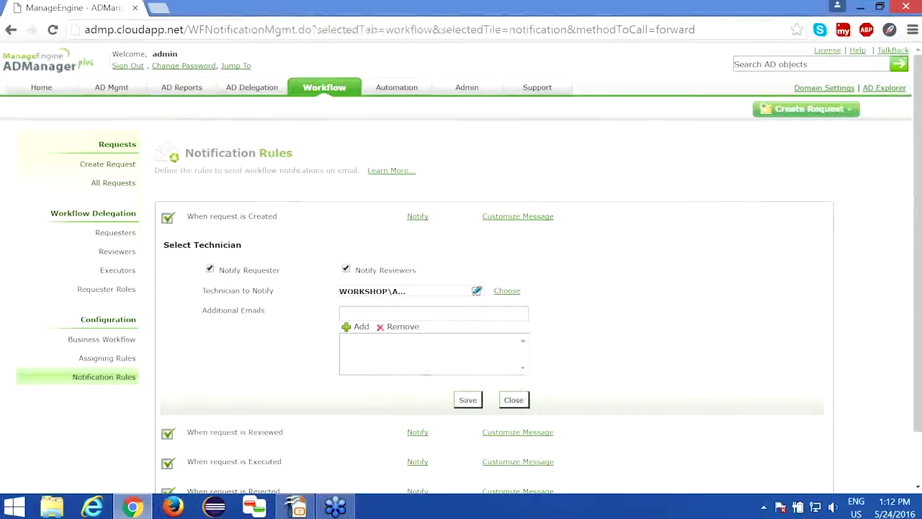
left_click(343, 312)
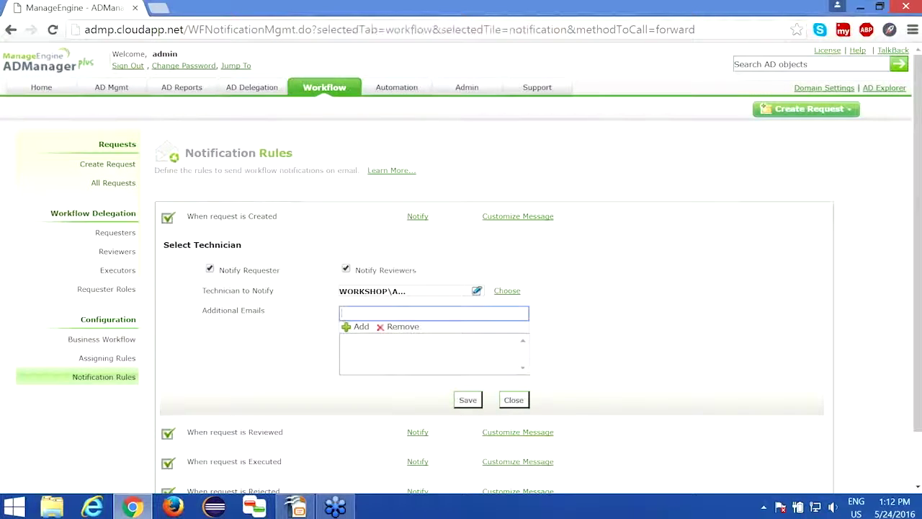
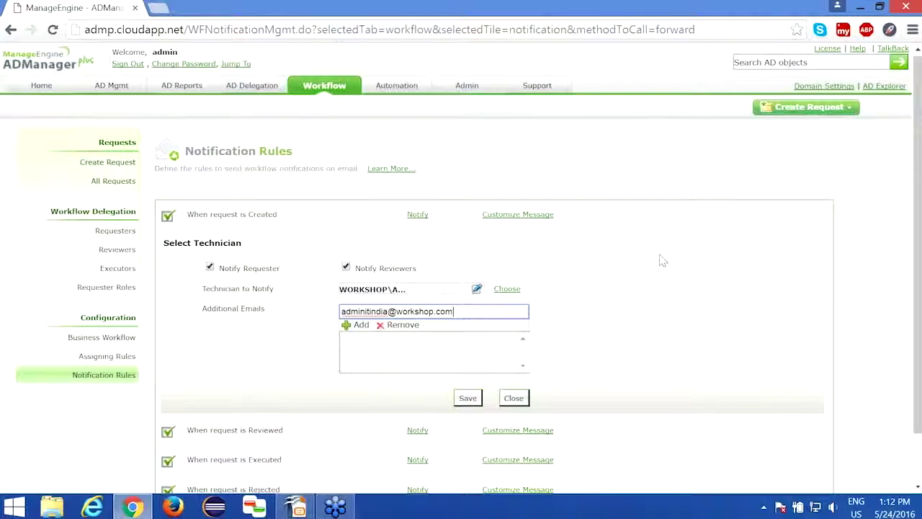
scroll(521, 177, "down", 1)
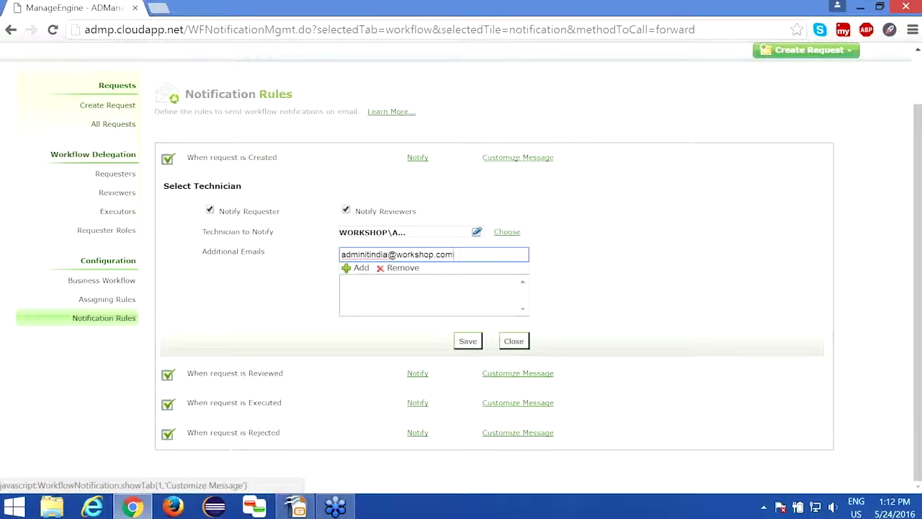
left_click(475, 347)
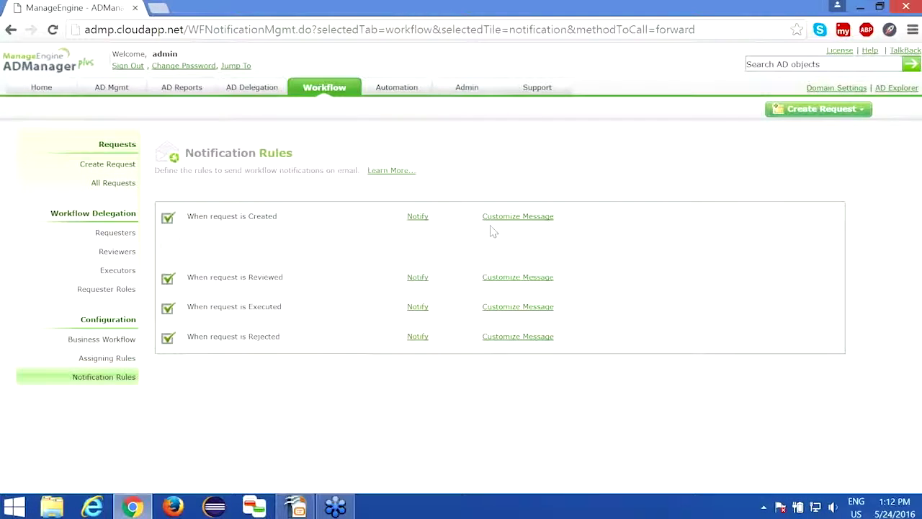
Inspect the created-request subject 'A new %ActionTitle% request has been created.' and message, then go to AD Delegation
left_click(504, 216)
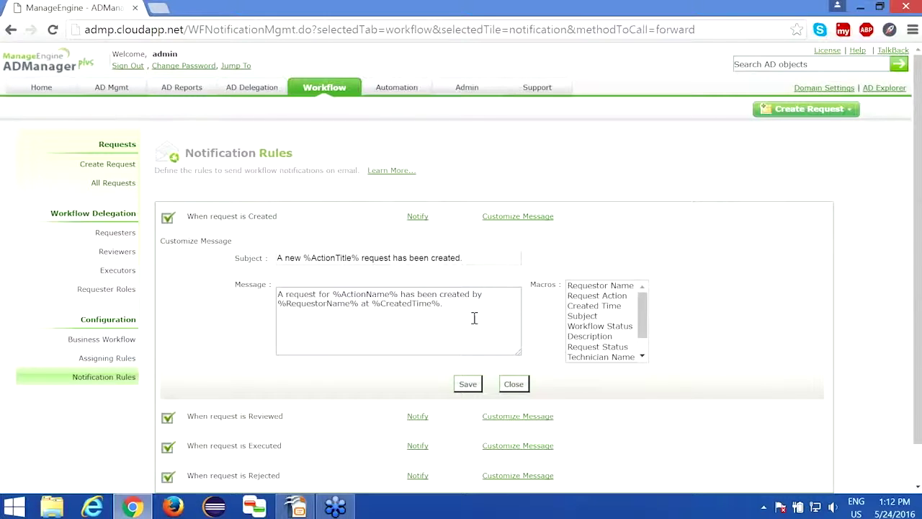
double_click(291, 258)
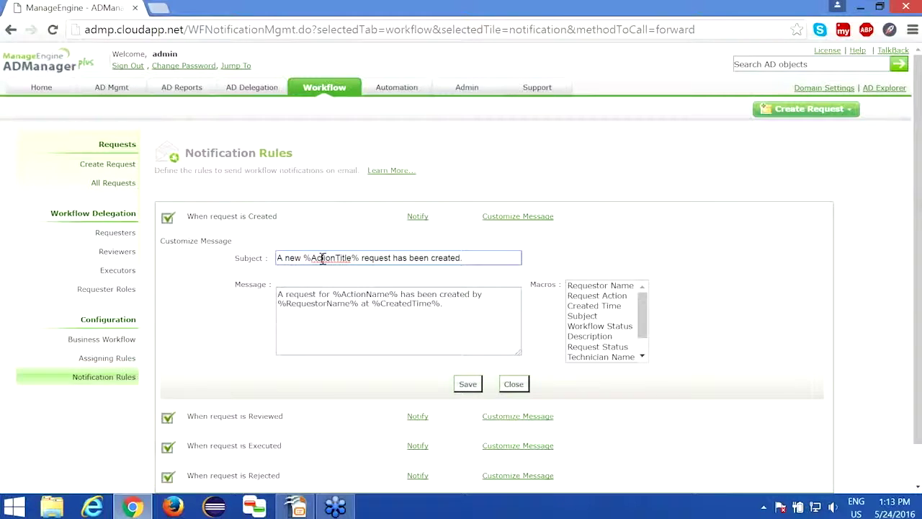
double_click(330, 258)
left_click_drag(302, 258, 360, 258)
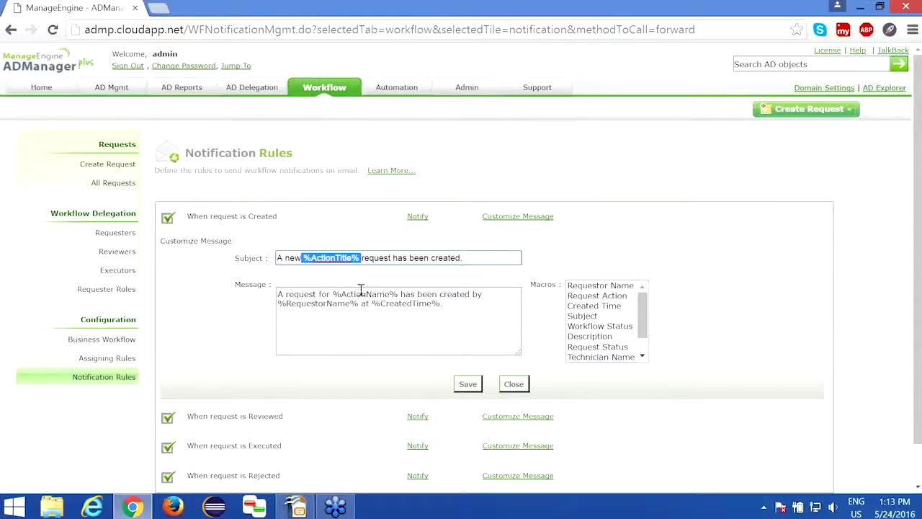
left_click(333, 259)
double_click(319, 258)
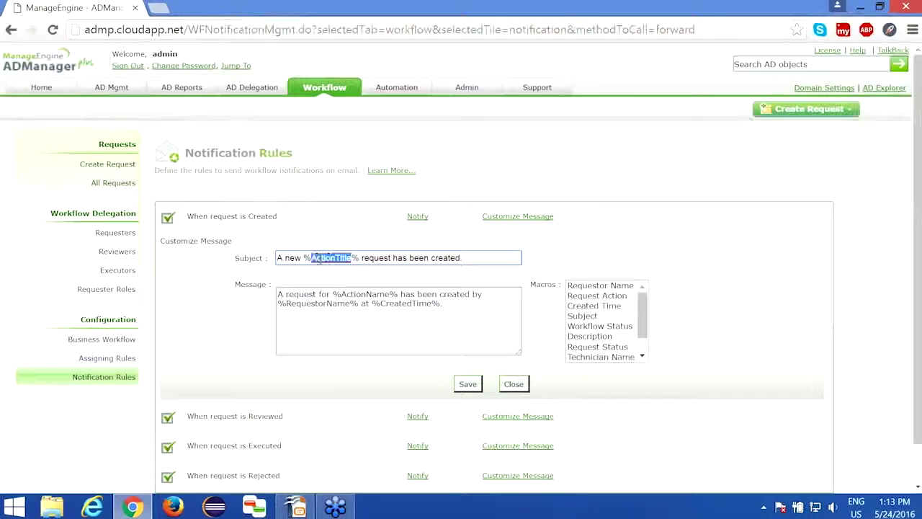
left_click(329, 281)
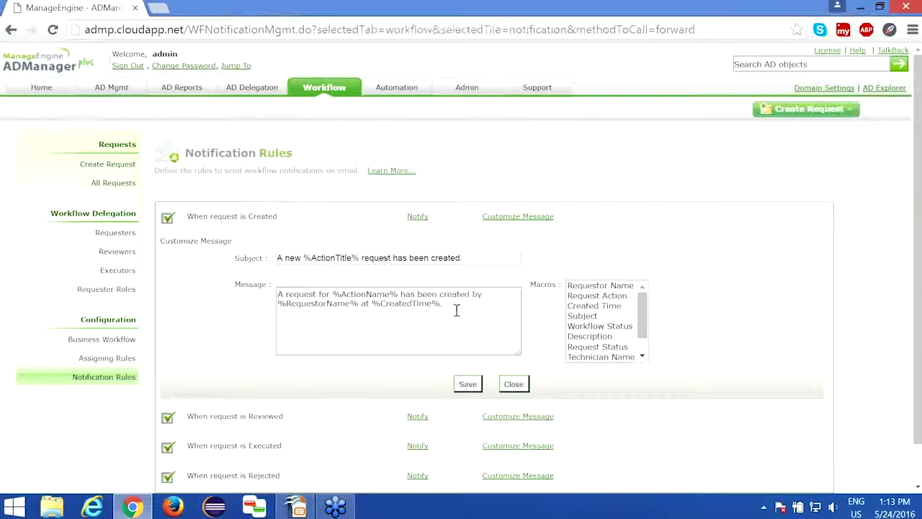
left_click_drag(456, 309, 260, 286)
left_click(358, 312)
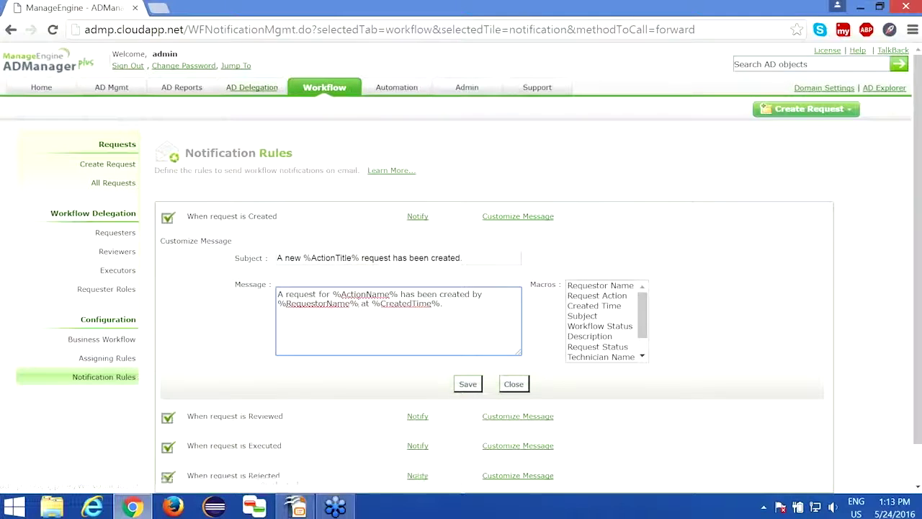
left_click(252, 88)
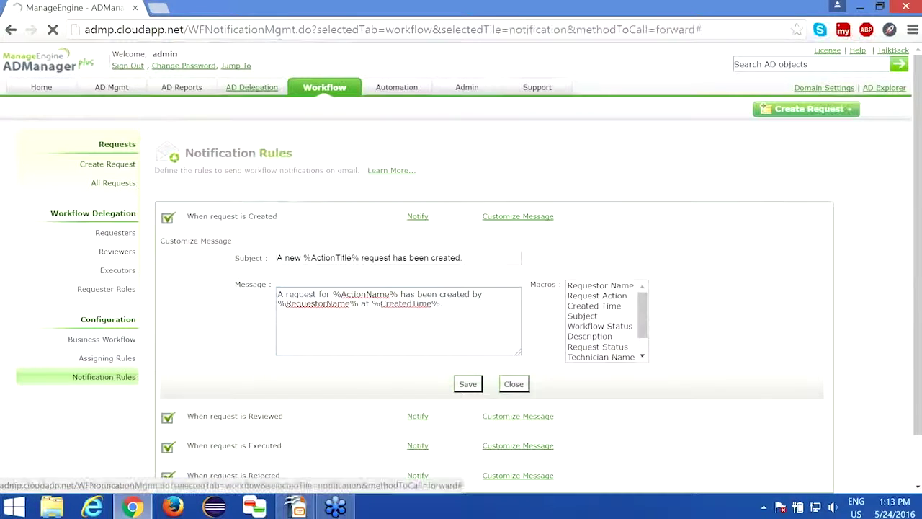